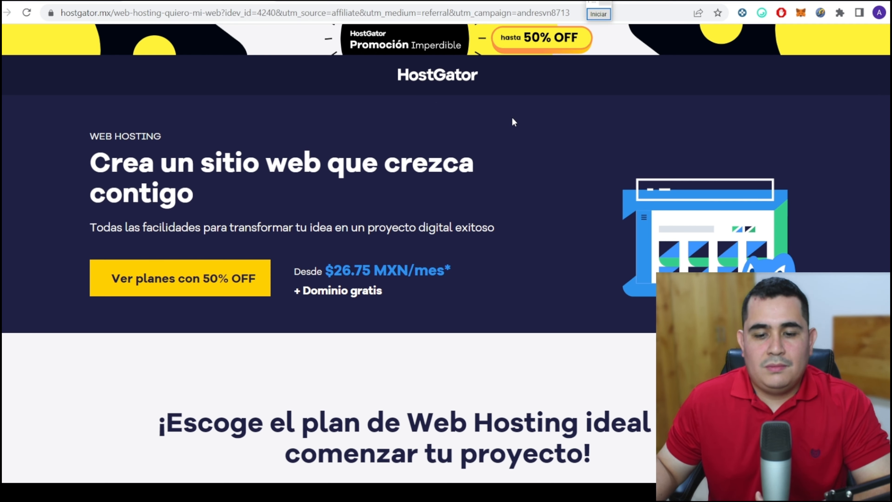
Mark the Plan Emprendedor card and its order button with red arrows, and clear the annotations.
{"action": "scroll", "coordinate": [511, 119], "scroll_direction": "down", "scroll_amount": 10}
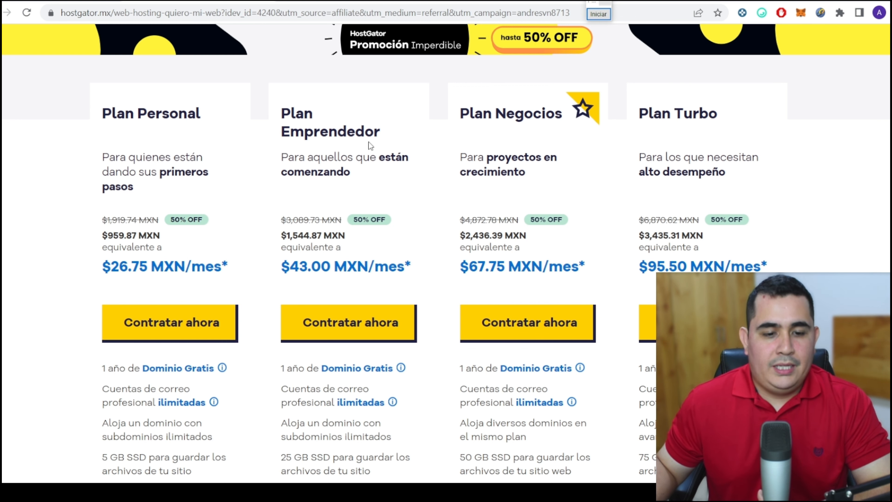
{"action": "scroll", "coordinate": [369, 142], "scroll_direction": "down", "scroll_amount": 3}
{"action": "scroll", "coordinate": [422, 116], "scroll_direction": "up", "scroll_amount": 3}
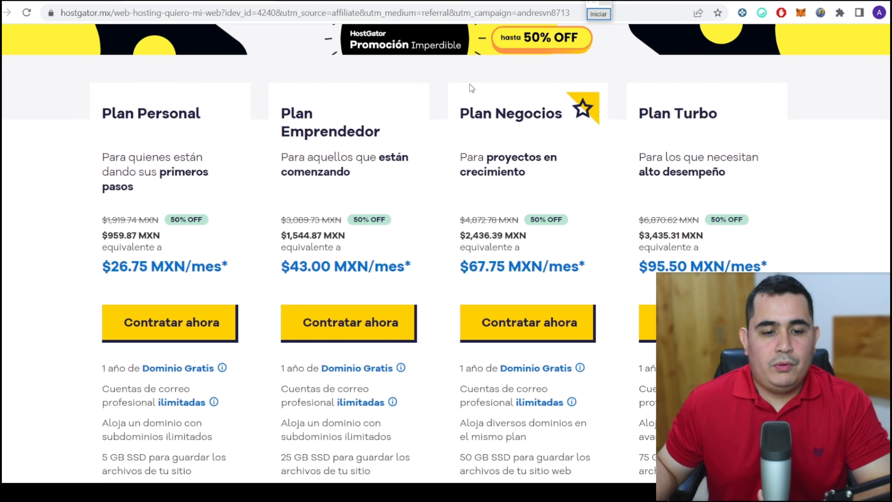
{"action": "left_click", "coordinate": [598, 14]}
{"action": "left_click_drag", "start_coordinate": [213, 228], "coordinate": [285, 162]}
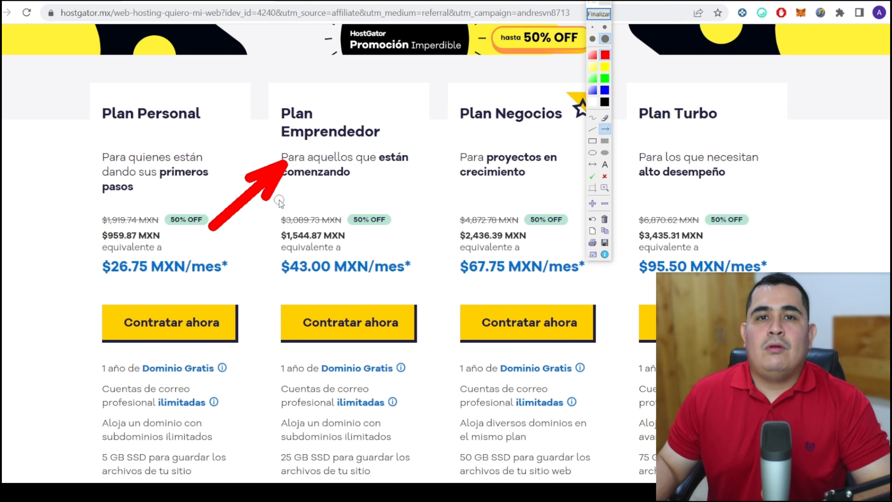
{"action": "left_click_drag", "start_coordinate": [145, 425], "coordinate": [273, 343]}
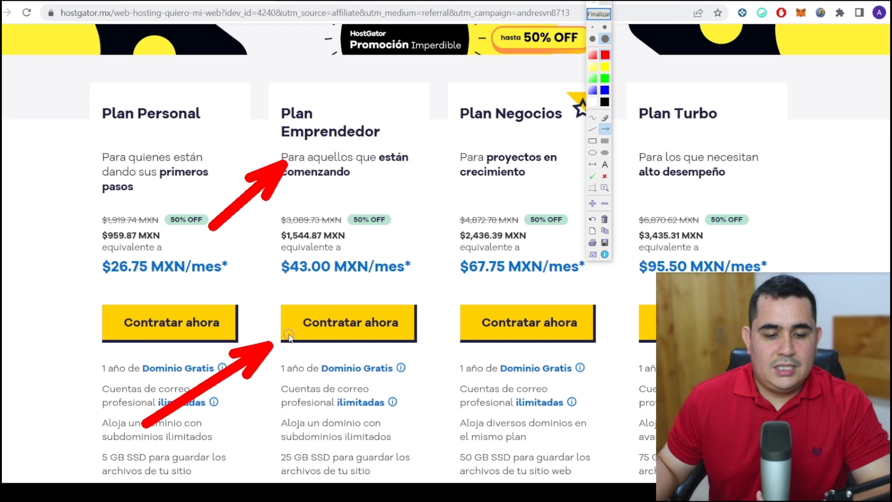
{"action": "left_click", "coordinate": [598, 14]}
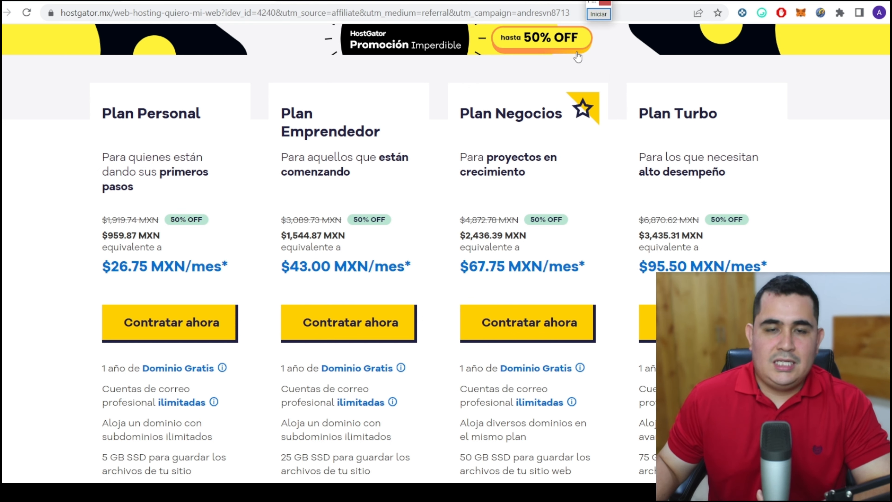
Order the Plan Emprendedor hosting plan for a 1 año term and proceed to the cart.
{"action": "left_click", "coordinate": [337, 332]}
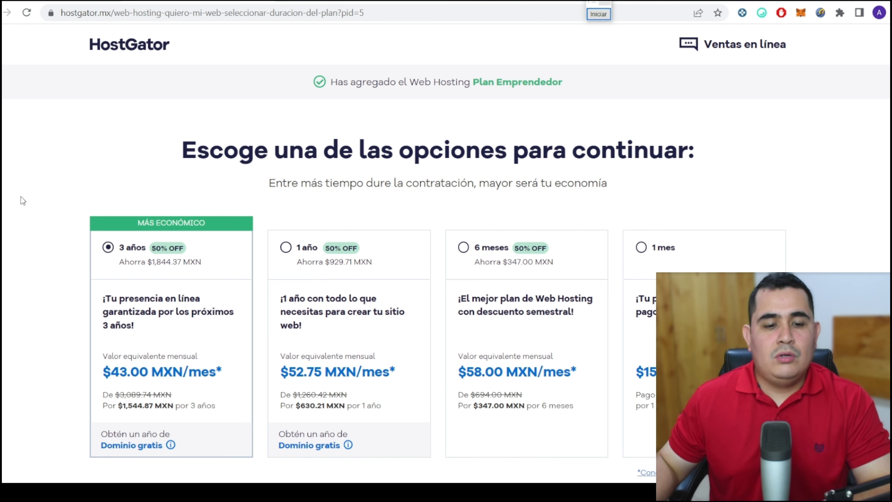
{"action": "scroll", "coordinate": [21, 199], "scroll_direction": "down", "scroll_amount": 2}
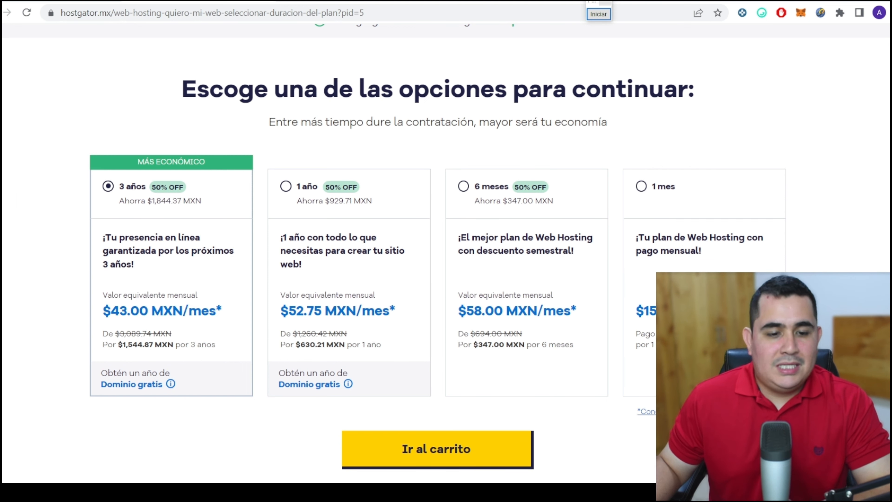
{"action": "scroll", "coordinate": [446, 246], "scroll_direction": "down", "scroll_amount": 1}
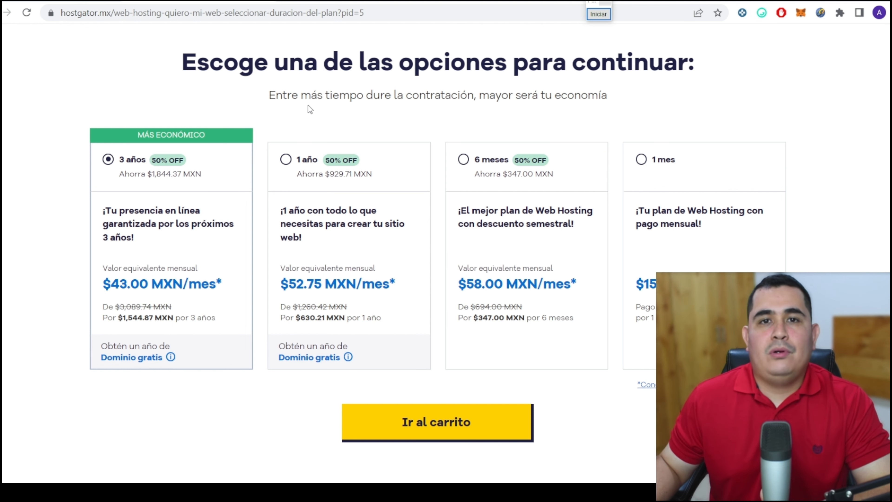
{"action": "left_click", "coordinate": [302, 169]}
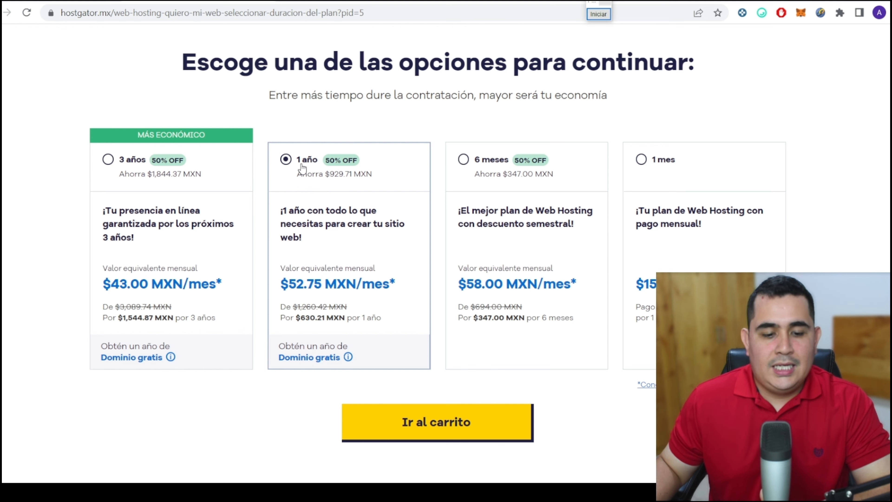
{"action": "scroll", "coordinate": [302, 169], "scroll_direction": "down", "scroll_amount": 2}
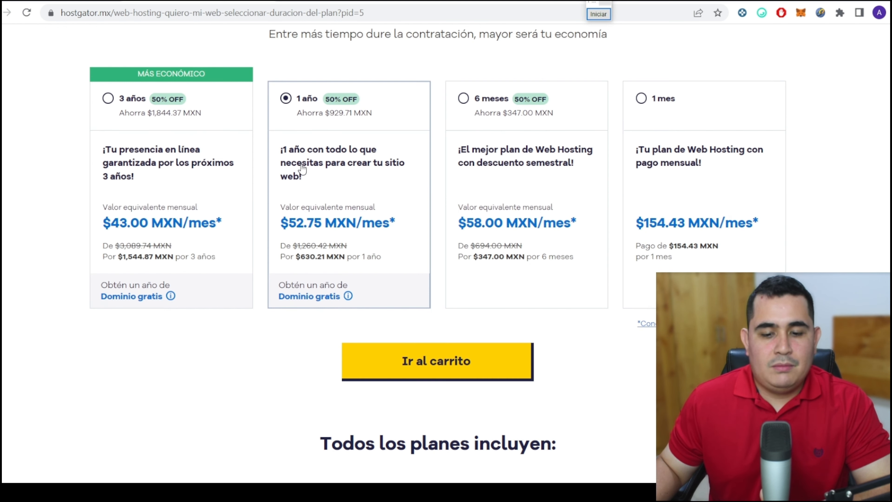
{"action": "left_click", "coordinate": [440, 365]}
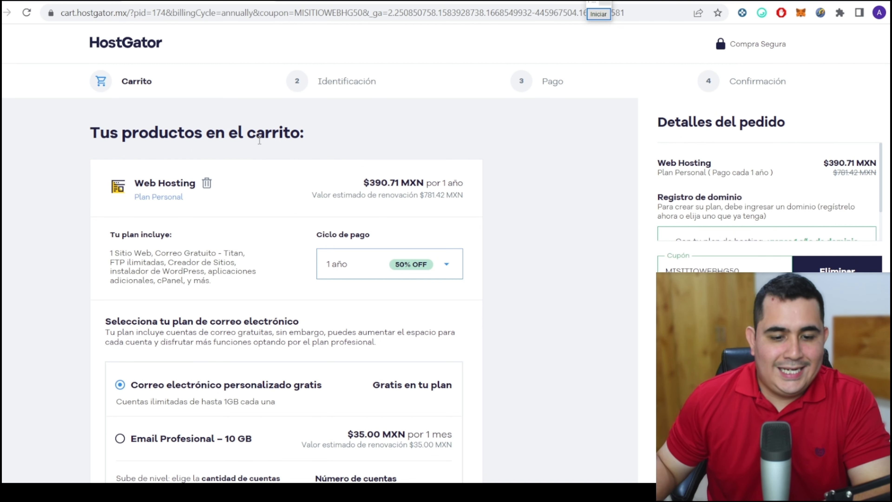
Mark the hosting plan's payment cycle in the cart with two red arrows, and clear them.
{"action": "scroll", "coordinate": [259, 121], "scroll_direction": "down", "scroll_amount": 2}
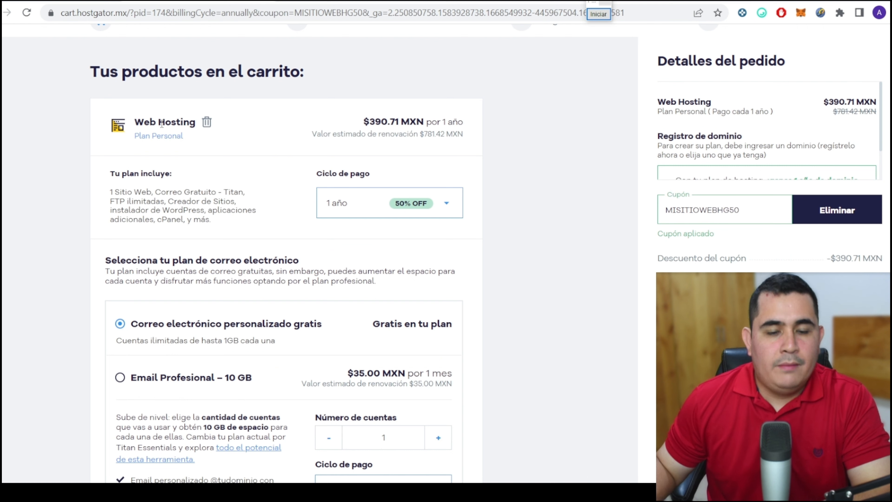
{"action": "scroll", "coordinate": [297, 137], "scroll_direction": "down", "scroll_amount": 2}
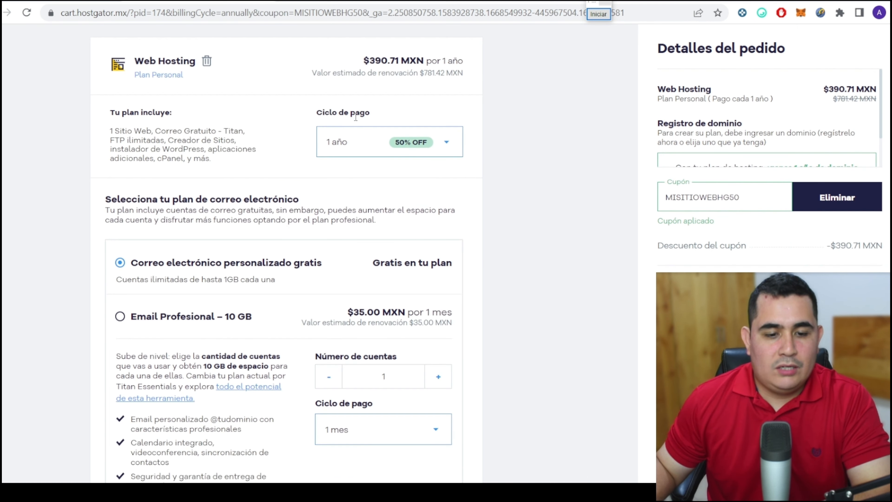
{"action": "left_click", "coordinate": [598, 14]}
{"action": "mouse_move", "coordinate": [491, 69]}
{"action": "left_mouse_down"}
{"action": "mouse_move", "coordinate": [414, 122]}
{"action": "mouse_move", "coordinate": [363, 139]}
{"action": "left_mouse_up"}
{"action": "left_click_drag", "start_coordinate": [488, 221], "coordinate": [431, 160]}
{"action": "left_click", "coordinate": [598, 14]}
Mark the domain name field for registering a new domain with a red arrow, and clear it.
{"action": "scroll", "coordinate": [490, 117], "scroll_direction": "down", "scroll_amount": 3}
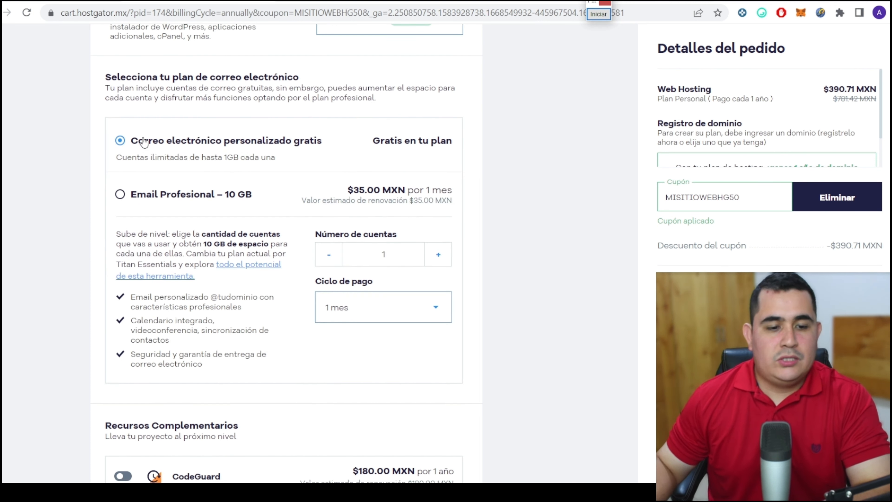
{"action": "scroll", "coordinate": [229, 144], "scroll_direction": "down", "scroll_amount": 7}
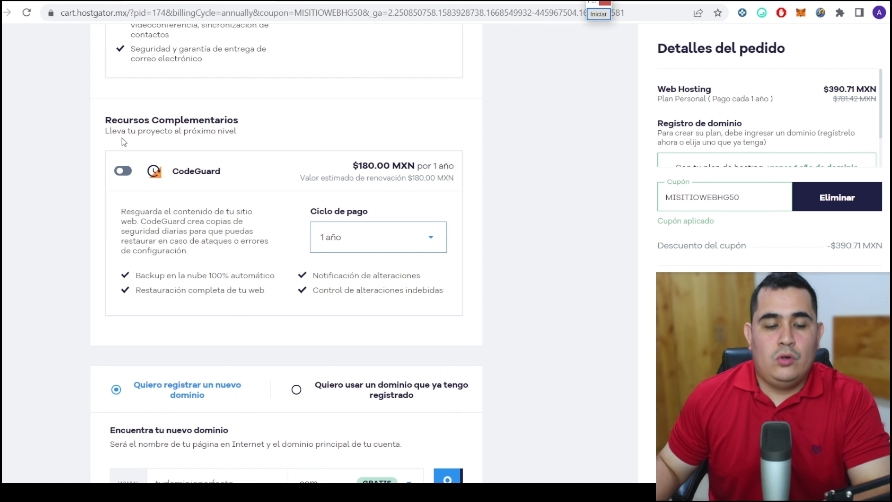
{"action": "scroll", "coordinate": [196, 168], "scroll_direction": "down", "scroll_amount": 3}
{"action": "scroll", "coordinate": [196, 168], "scroll_direction": "down", "scroll_amount": 4}
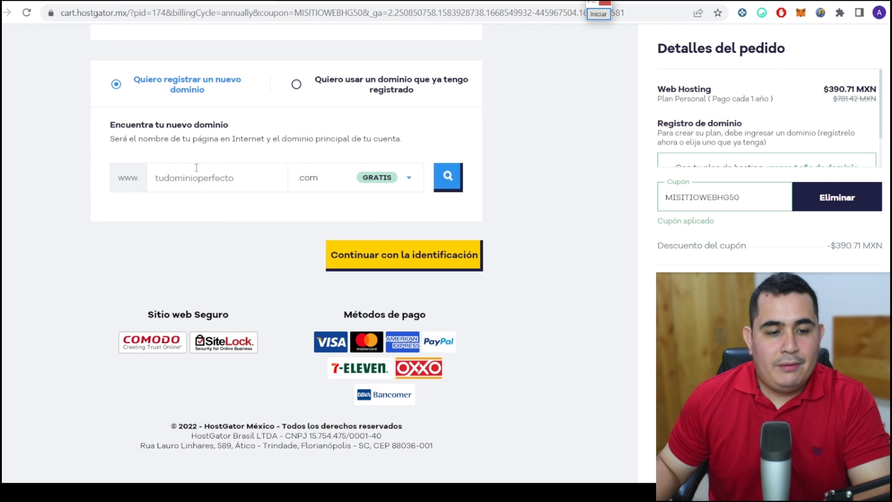
{"action": "left_click_drag", "start_coordinate": [589, 4], "coordinate": [715, 16]}
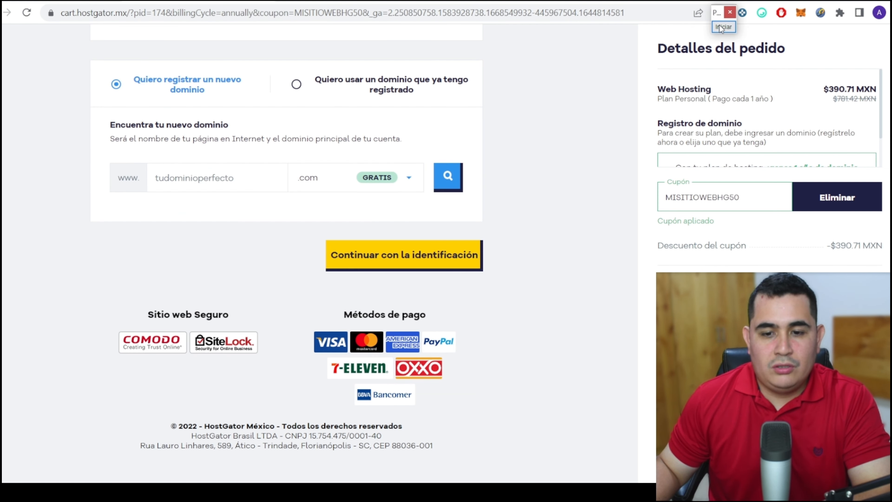
{"action": "left_click", "coordinate": [724, 27]}
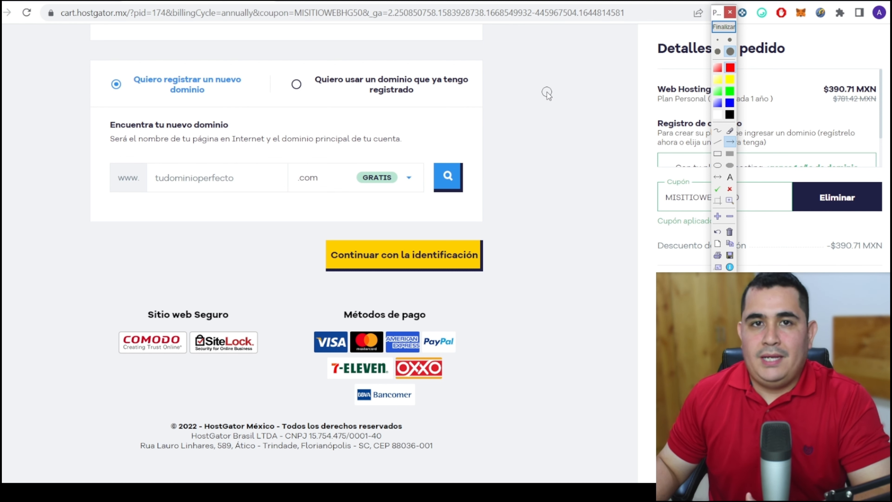
{"action": "mouse_move", "coordinate": [49, 347]}
{"action": "left_mouse_down"}
{"action": "mouse_move", "coordinate": [145, 250]}
{"action": "mouse_move", "coordinate": [168, 198]}
{"action": "left_mouse_up"}
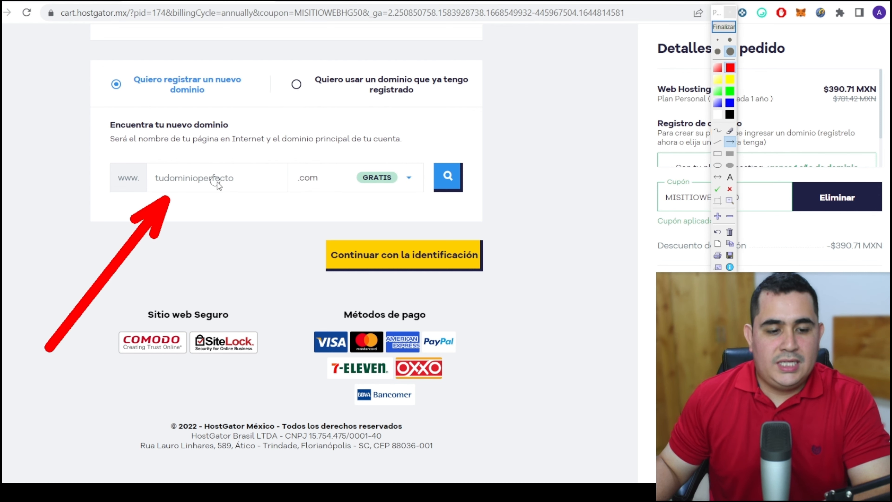
{"action": "left_click", "coordinate": [724, 27]}
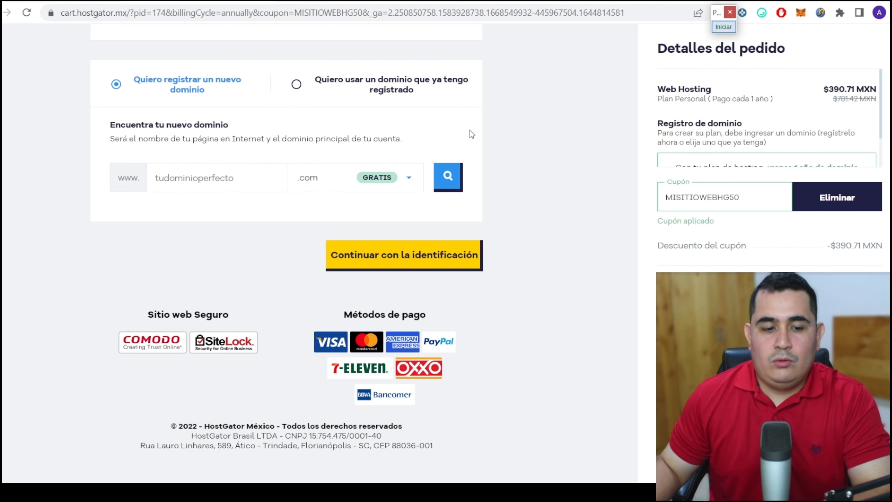
Search for the new domain ofertasgenialess.com and add it to the order.
{"action": "left_click", "coordinate": [247, 175]}
{"action": "type", "text": "OFERT"}
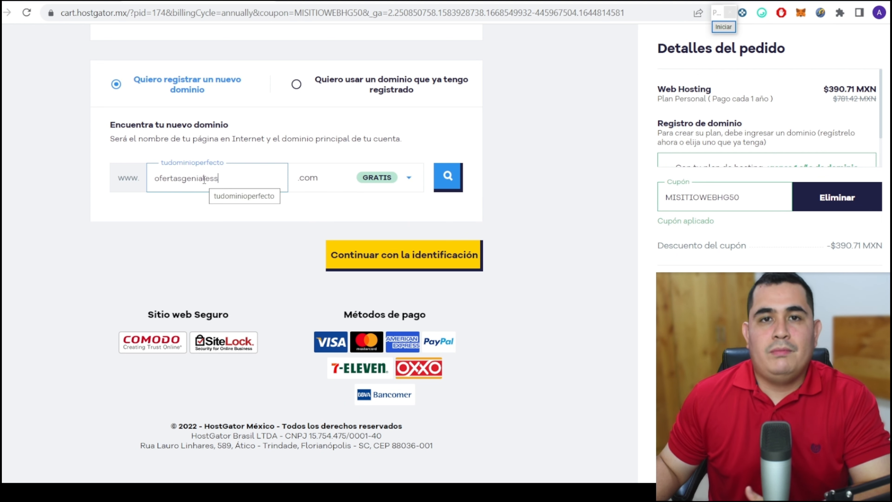
{"action": "left_click", "coordinate": [725, 28]}
{"action": "left_click_drag", "start_coordinate": [590, 75], "coordinate": [474, 173]}
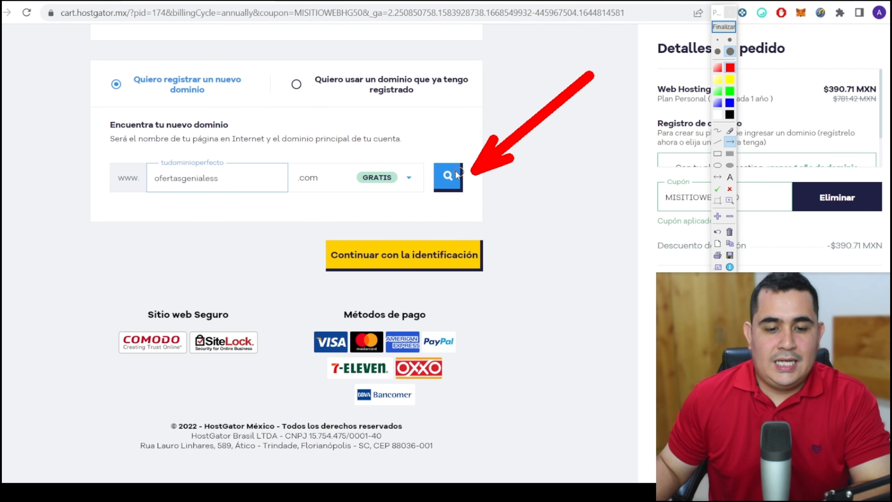
{"action": "left_click", "coordinate": [724, 26]}
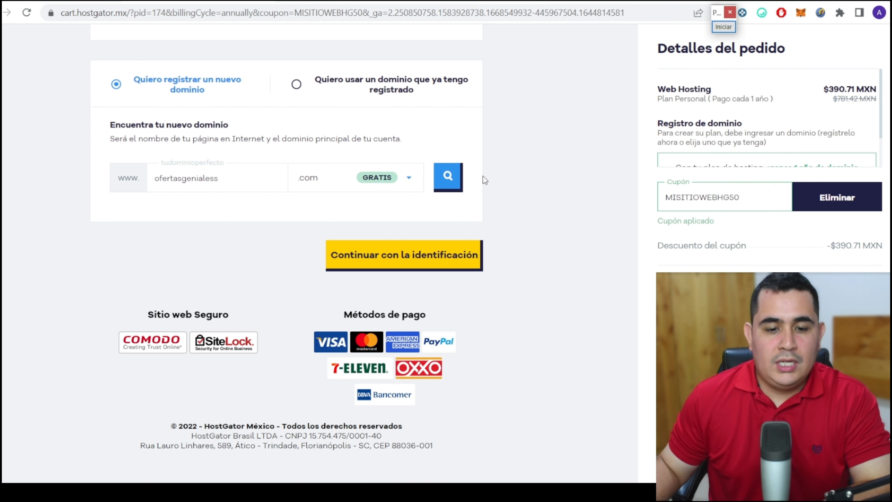
{"action": "left_click", "coordinate": [449, 176]}
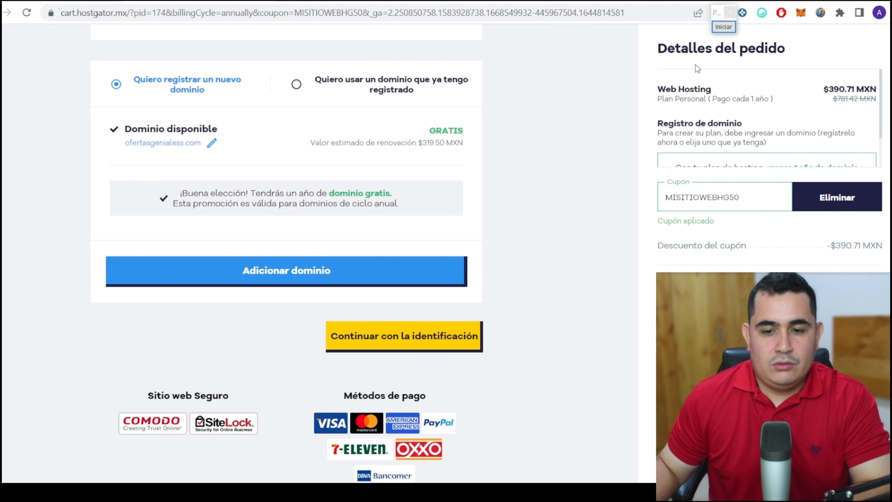
{"action": "left_click", "coordinate": [291, 278]}
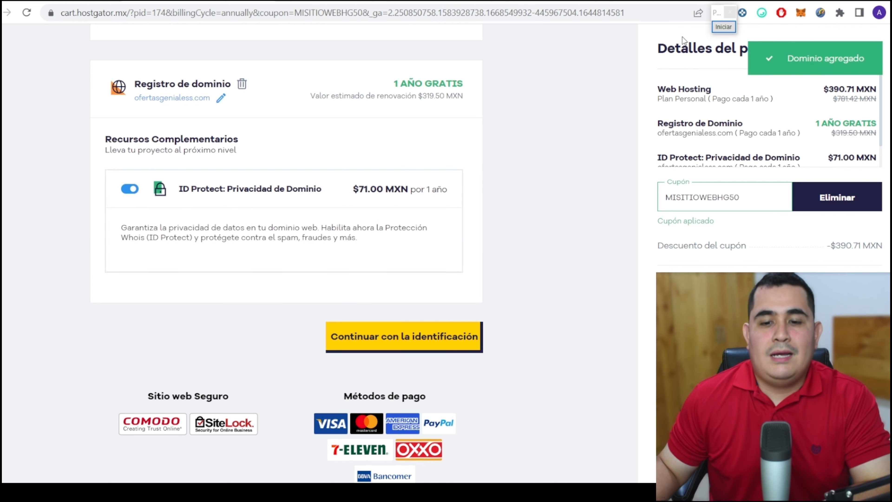
Mark the domain's free year, the complementary resources heading, and the ID Protect toggle and price with red arrows, and clear them.
{"action": "left_click", "coordinate": [724, 28]}
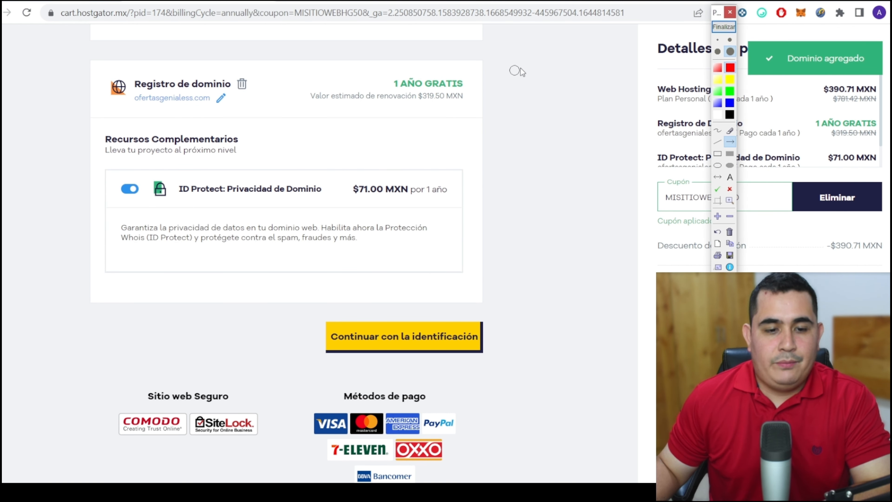
{"action": "mouse_move", "coordinate": [568, 58]}
{"action": "left_mouse_down"}
{"action": "mouse_move", "coordinate": [492, 86]}
{"action": "mouse_move", "coordinate": [472, 83]}
{"action": "left_mouse_up"}
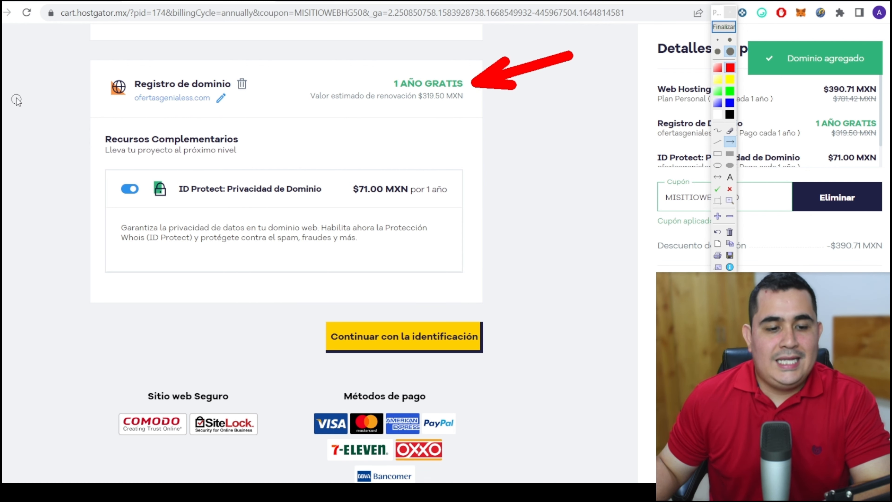
{"action": "left_click_drag", "start_coordinate": [11, 93], "coordinate": [92, 133]}
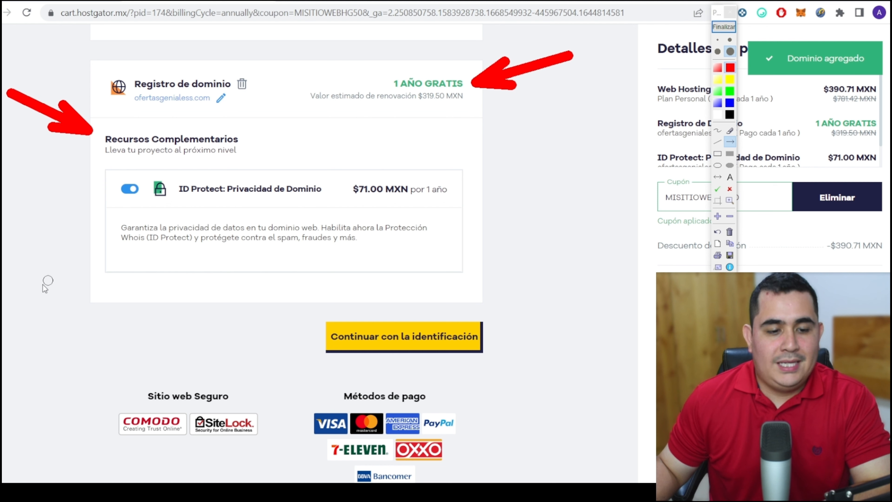
{"action": "left_click_drag", "start_coordinate": [26, 295], "coordinate": [117, 211]}
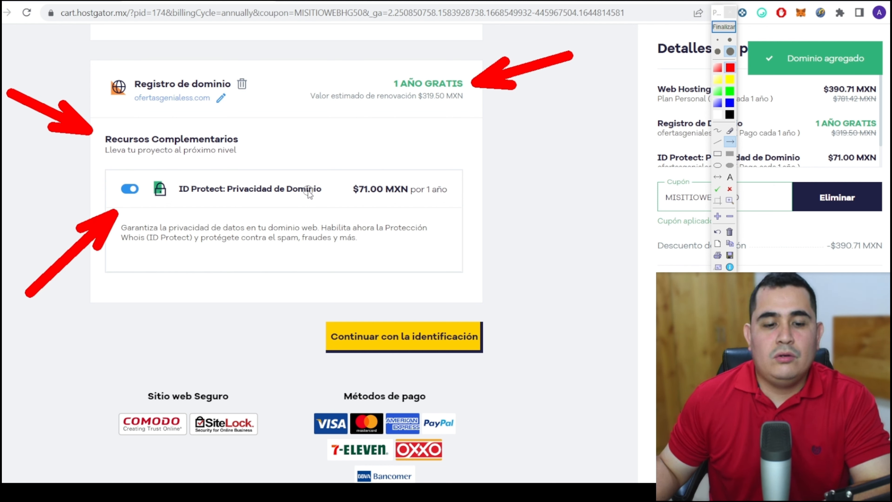
{"action": "left_click_drag", "start_coordinate": [565, 137], "coordinate": [466, 186]}
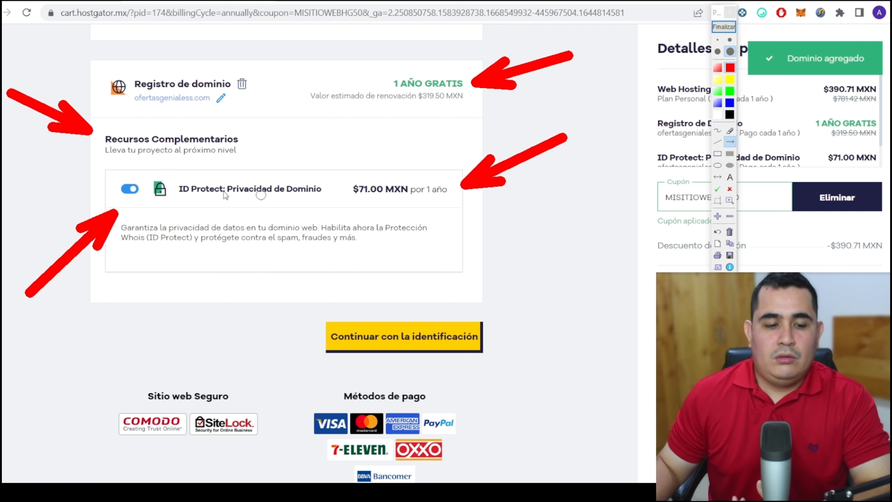
{"action": "left_click_drag", "start_coordinate": [119, 194], "coordinate": [118, 190]}
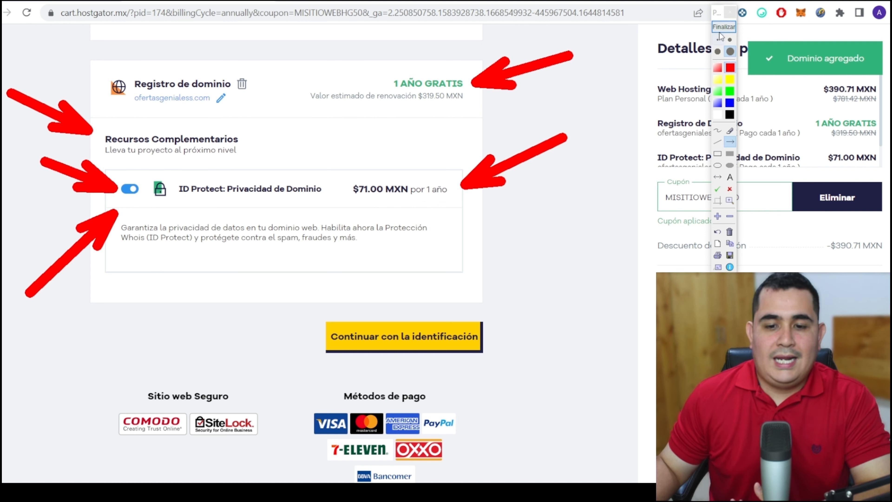
{"action": "left_click", "coordinate": [722, 27]}
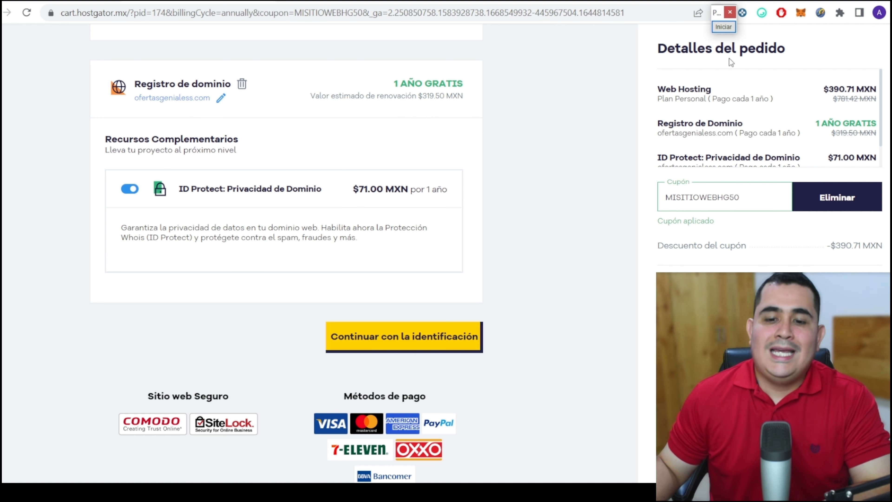
Point out the button for continuing with red arrows, and proceed from the cart to the identification stage.
{"action": "scroll", "coordinate": [658, 123], "scroll_direction": "down", "scroll_amount": 1}
{"action": "scroll", "coordinate": [596, 185], "scroll_direction": "down", "scroll_amount": 2}
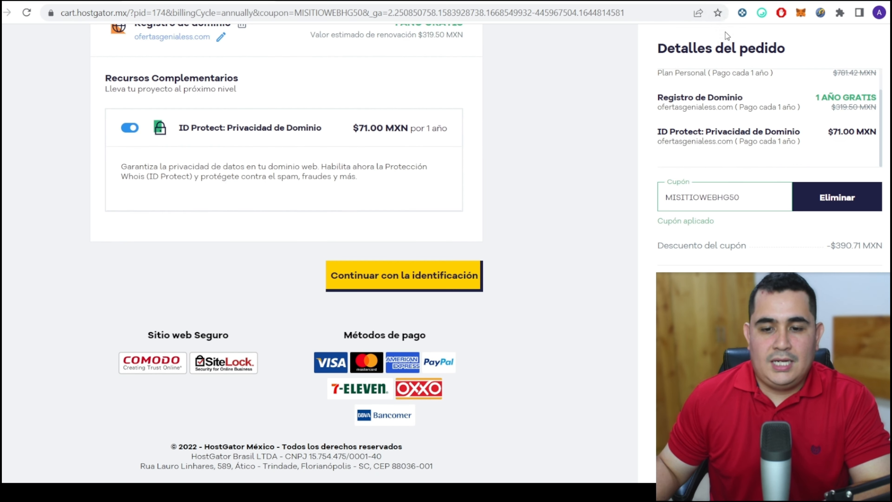
{"action": "left_click", "coordinate": [724, 28]}
{"action": "left_click_drag", "start_coordinate": [587, 119], "coordinate": [496, 229]}
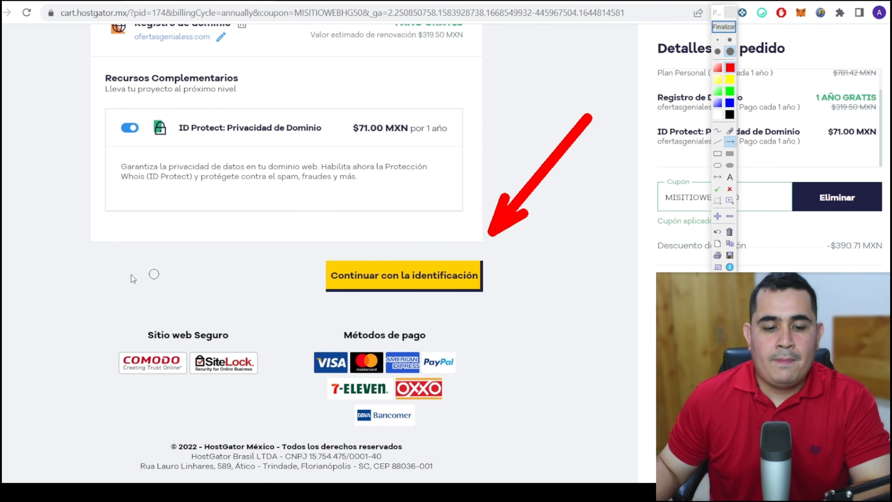
{"action": "left_click_drag", "start_coordinate": [96, 279], "coordinate": [318, 267]}
{"action": "left_click", "coordinate": [471, 280]}
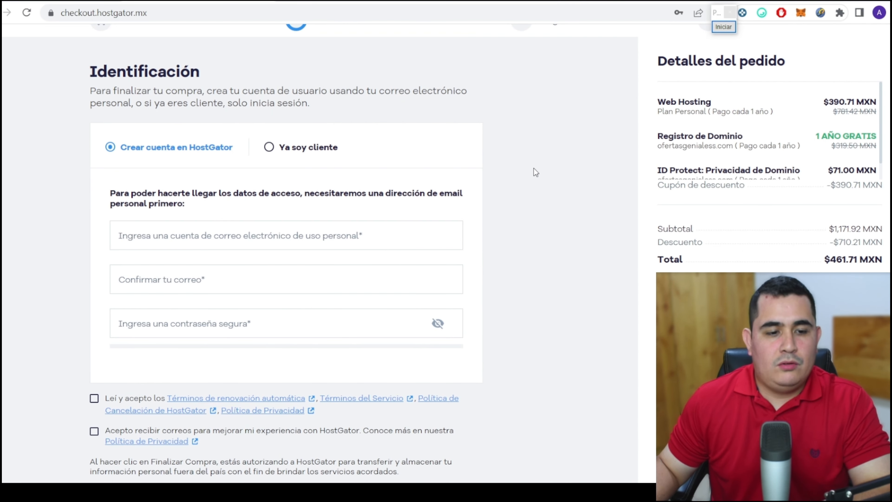
Review the e-mail fields for creating a HostGator account, and accept the renewal, service, cancellation and privacy terms.
{"action": "scroll", "coordinate": [533, 171], "scroll_direction": "down", "scroll_amount": 2}
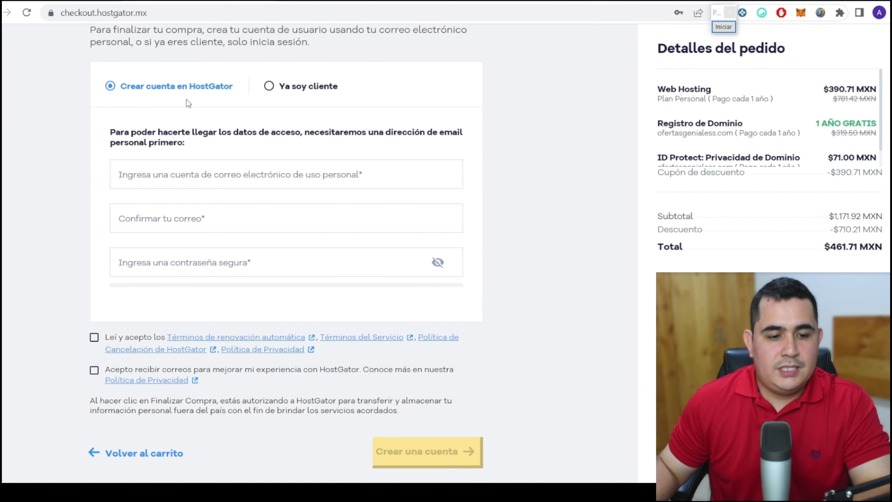
{"action": "left_click", "coordinate": [137, 175]}
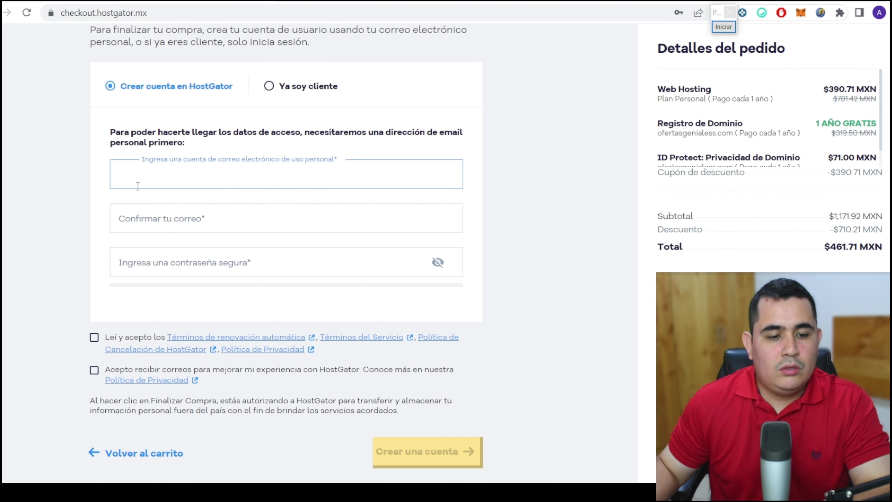
{"action": "left_click", "coordinate": [136, 210]}
{"action": "scroll", "coordinate": [117, 204], "scroll_direction": "down", "scroll_amount": 3}
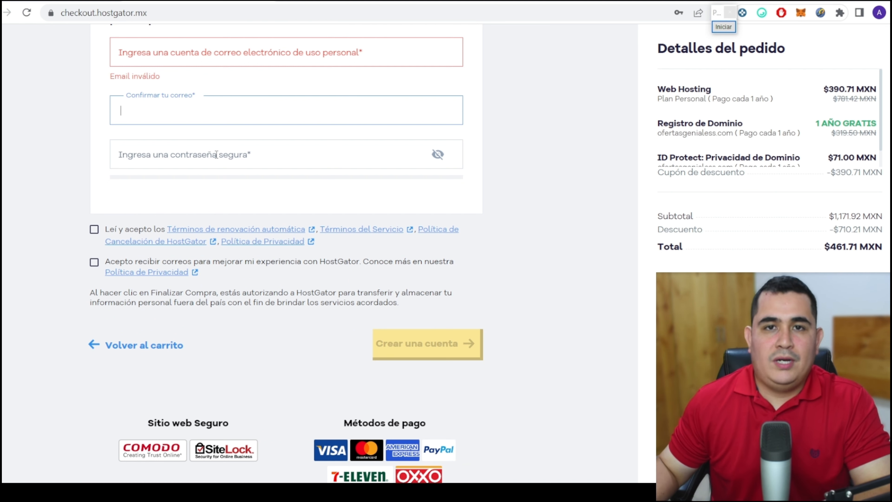
{"action": "left_click", "coordinate": [93, 228]}
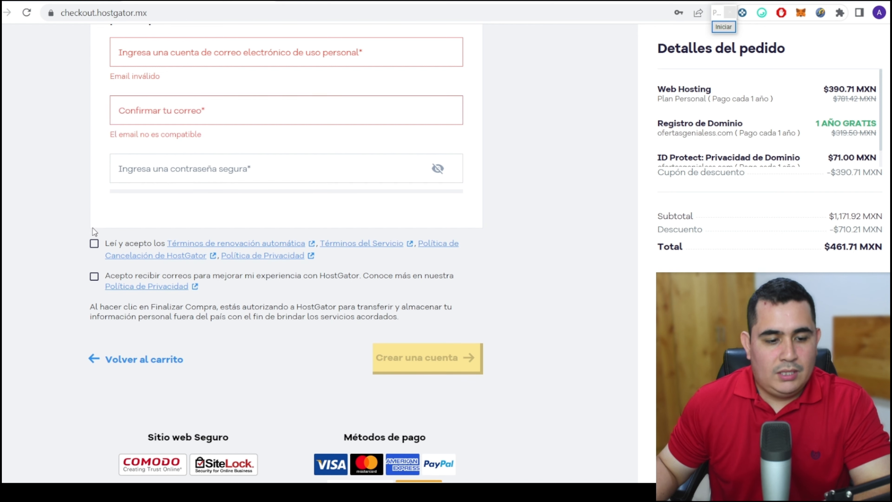
{"action": "left_click", "coordinate": [94, 243]}
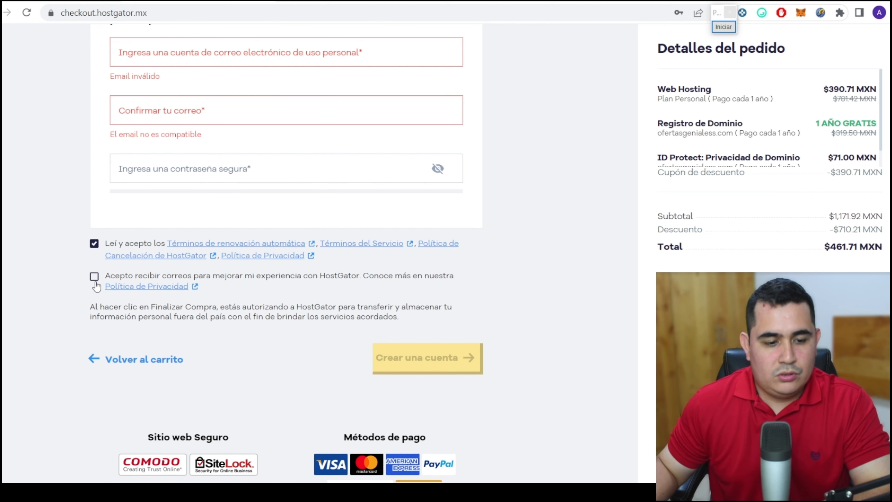
Mark the credit card, PayPal, manual cash and bank transfer payment options with red arrows, and clear them.
{"action": "scroll", "coordinate": [444, 348], "scroll_direction": "down", "scroll_amount": 3}
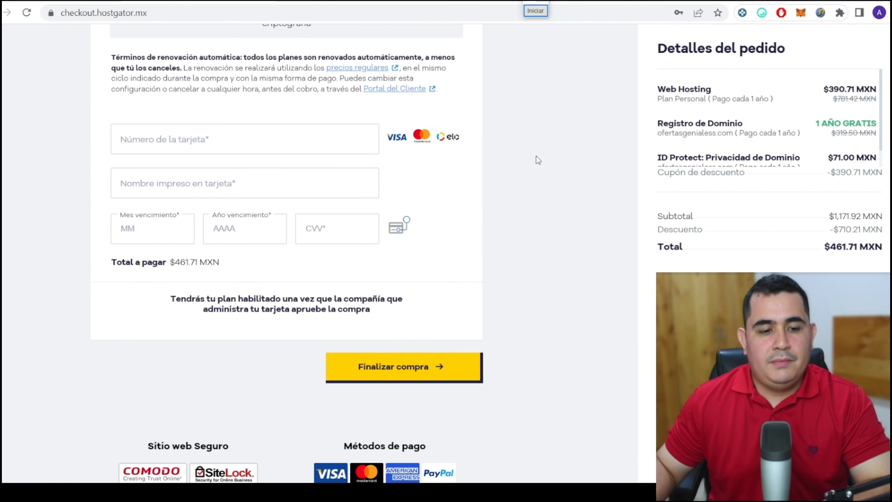
{"action": "scroll", "coordinate": [532, 142], "scroll_direction": "up", "scroll_amount": 5}
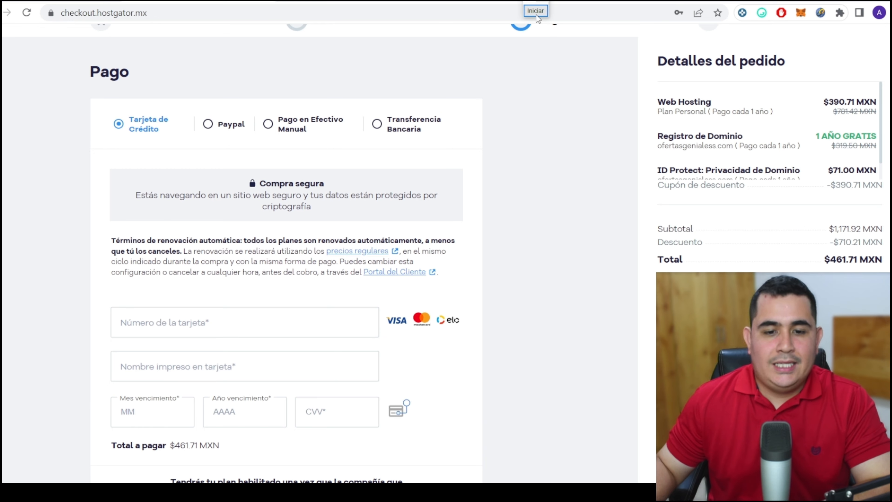
{"action": "left_click", "coordinate": [536, 13]}
{"action": "left_click_drag", "start_coordinate": [15, 250], "coordinate": [106, 150]}
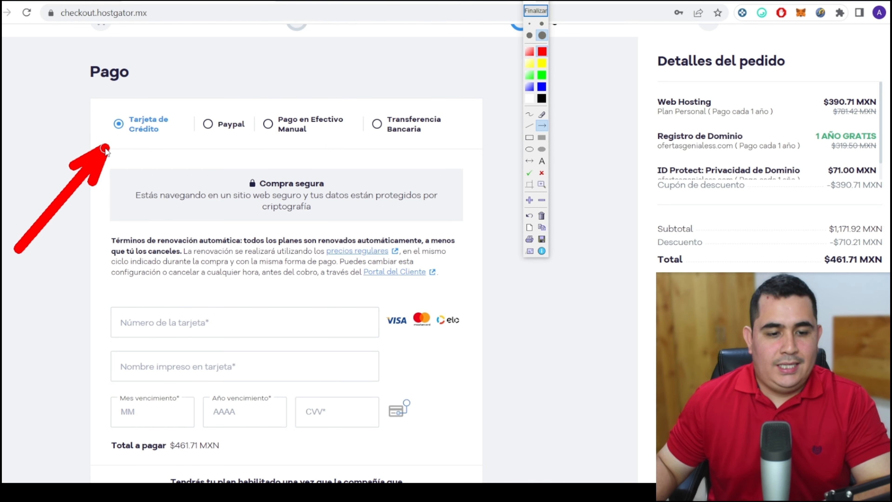
{"action": "left_click_drag", "start_coordinate": [133, 220], "coordinate": [199, 147]}
{"action": "mouse_move", "coordinate": [191, 243]}
{"action": "left_mouse_down"}
{"action": "mouse_move", "coordinate": [268, 200]}
{"action": "mouse_move", "coordinate": [286, 150]}
{"action": "left_mouse_up"}
{"action": "left_click_drag", "start_coordinate": [321, 244], "coordinate": [376, 147]}
{"action": "left_click", "coordinate": [543, 10]}
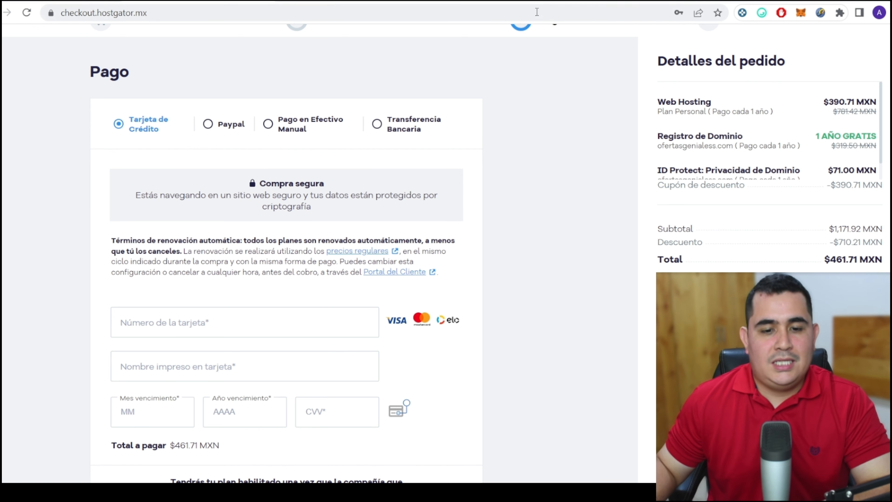
Mark only the credit card and PayPal payment options with red arrows, and clear them.
{"action": "left_click", "coordinate": [537, 12]}
{"action": "left_click_drag", "start_coordinate": [68, 197], "coordinate": [122, 147]}
{"action": "mouse_move", "coordinate": [169, 203]}
{"action": "left_mouse_down"}
{"action": "mouse_move", "coordinate": [199, 173]}
{"action": "mouse_move", "coordinate": [203, 151]}
{"action": "left_mouse_up"}
{"action": "left_click", "coordinate": [534, 11]}
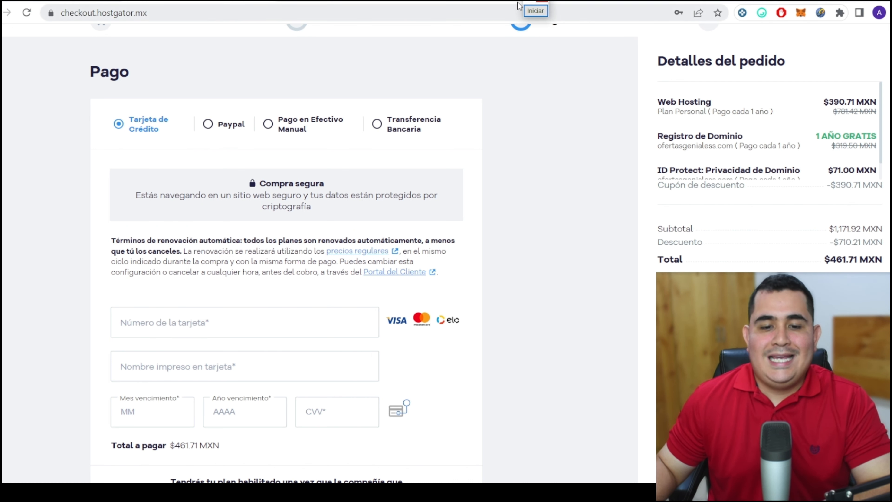
Mark the order's total and discount with red arrows in the order details, and clear them.
{"action": "left_click", "coordinate": [535, 11]}
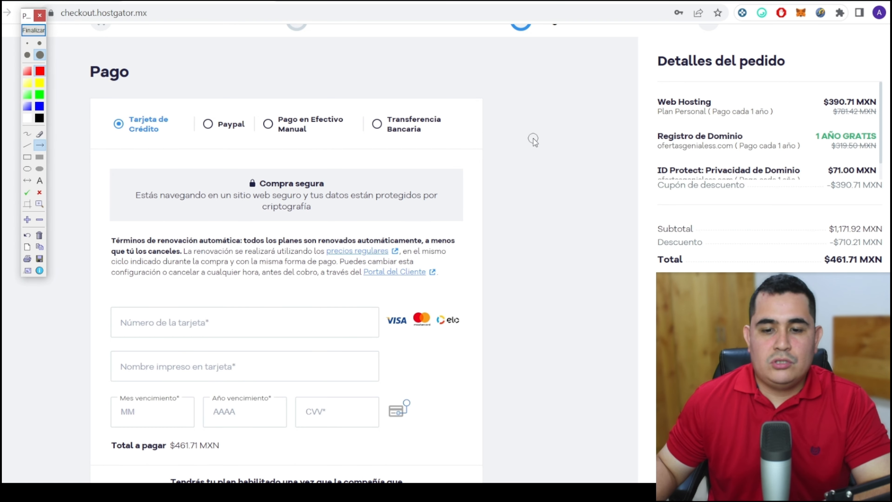
{"action": "mouse_move", "coordinate": [513, 330]}
{"action": "left_mouse_down"}
{"action": "mouse_move", "coordinate": [653, 279]}
{"action": "mouse_move", "coordinate": [653, 265]}
{"action": "left_mouse_up"}
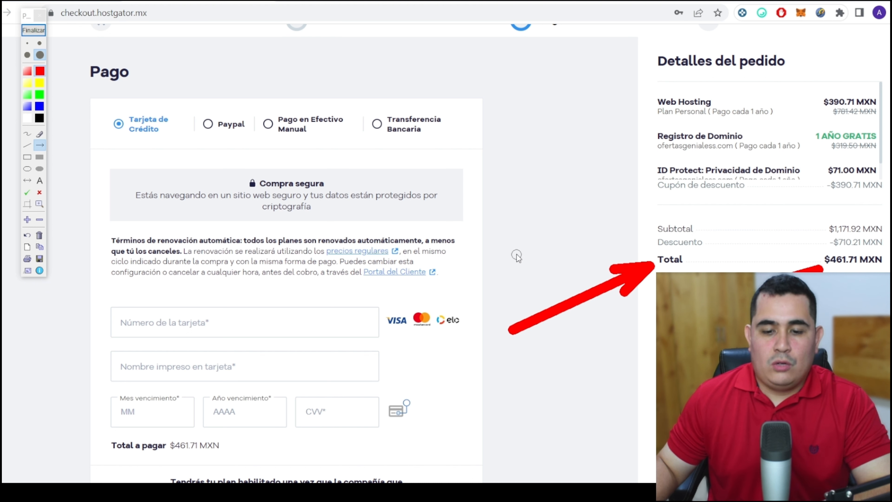
{"action": "left_click_drag", "start_coordinate": [514, 238], "coordinate": [640, 243]}
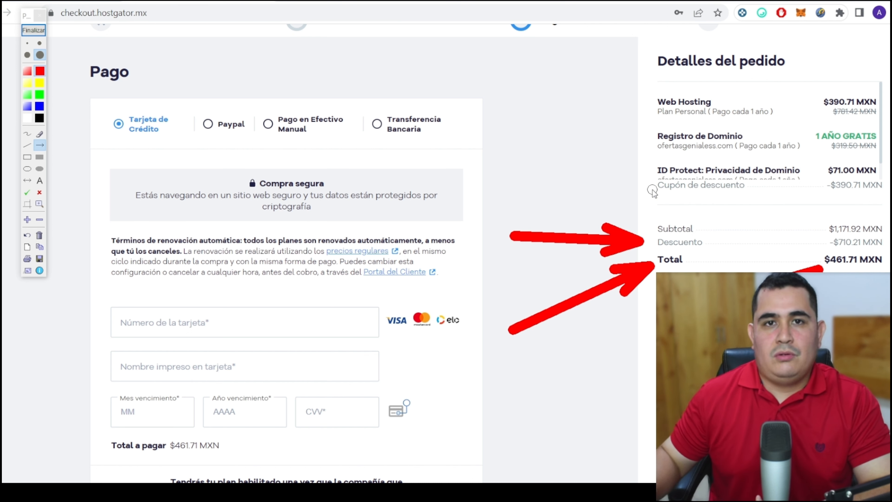
{"action": "left_click", "coordinate": [23, 30]}
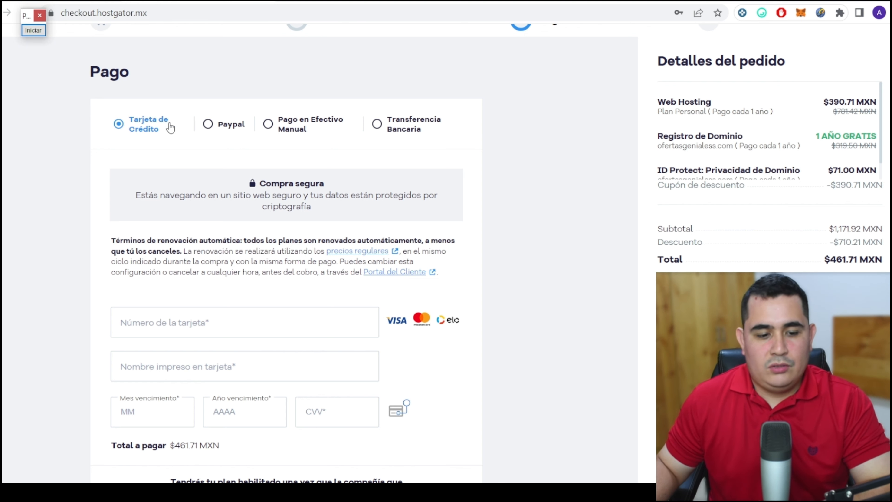
Choose PayPal as the payment method, and point a red arrow at the button for completing the purchase.
{"action": "scroll", "coordinate": [170, 128], "scroll_direction": "down", "scroll_amount": 1}
{"action": "scroll", "coordinate": [211, 131], "scroll_direction": "up", "scroll_amount": 1}
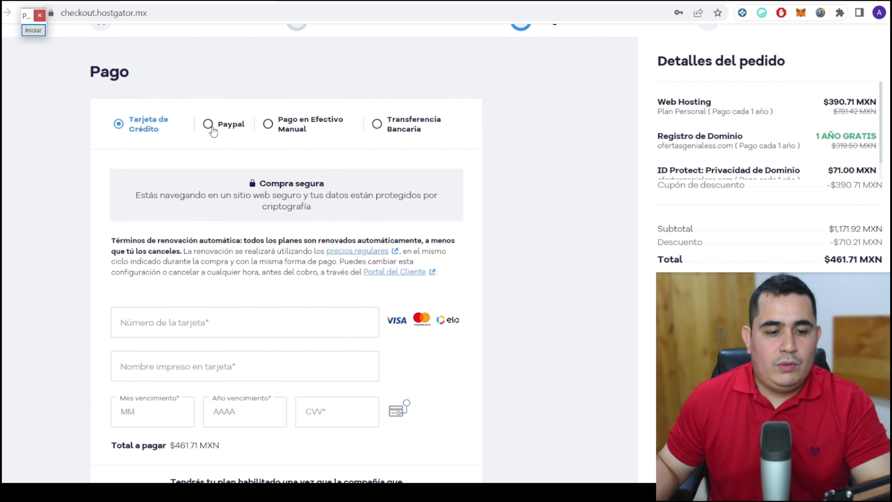
{"action": "left_click", "coordinate": [208, 125]}
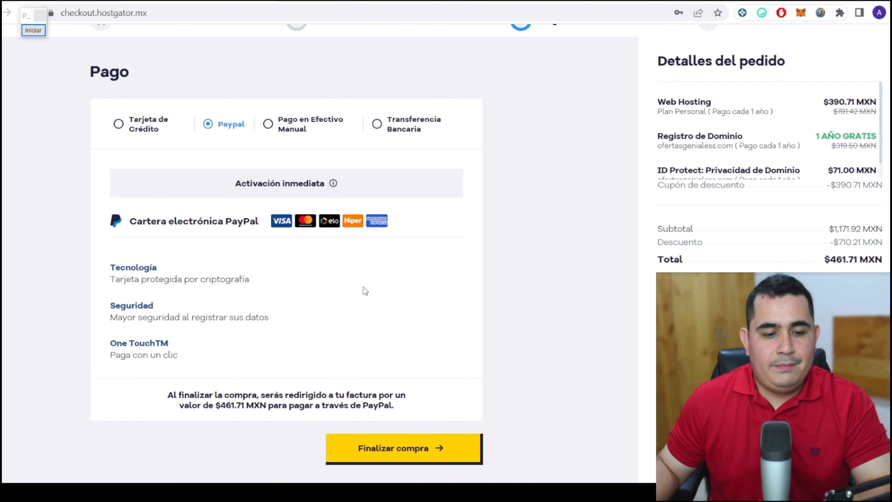
{"action": "scroll", "coordinate": [226, 253], "scroll_direction": "down", "scroll_amount": 3}
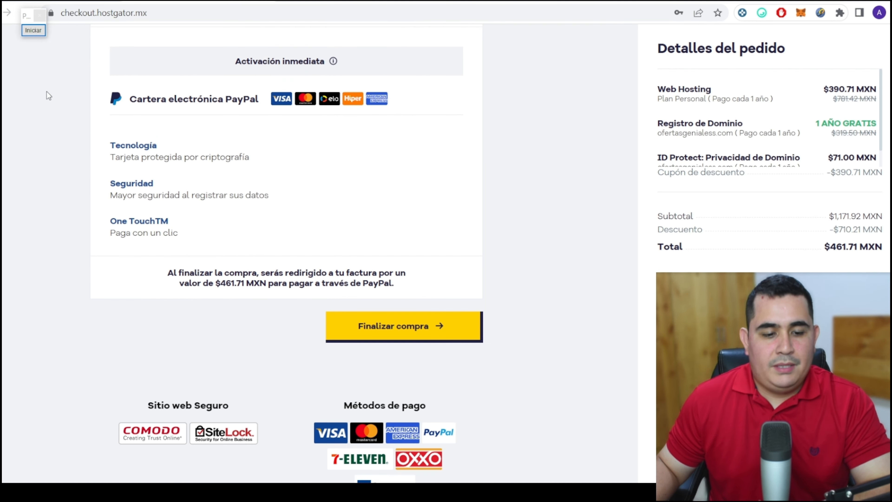
{"action": "left_click", "coordinate": [29, 33]}
{"action": "left_click_drag", "start_coordinate": [98, 285], "coordinate": [310, 322]}
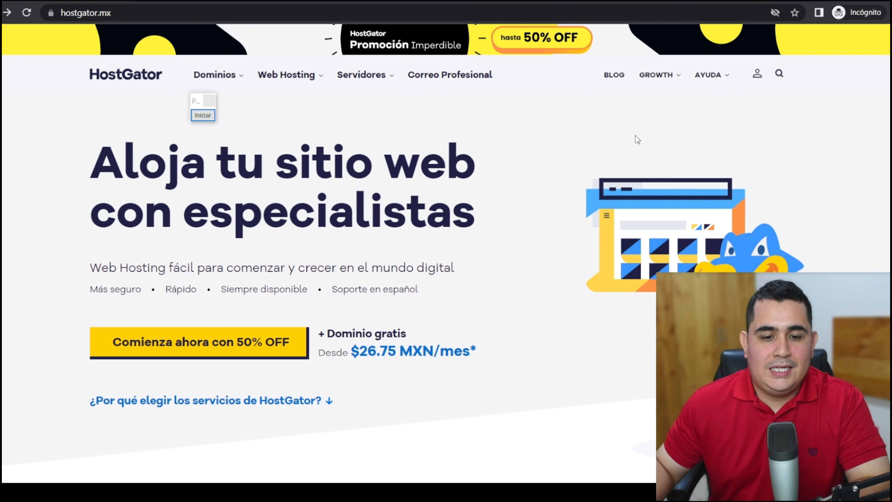
Mark the account icon on the HostGator home page with a red arrow, clear it, and enter the client portal login.
{"action": "left_click", "coordinate": [198, 113]}
{"action": "left_click_drag", "start_coordinate": [653, 202], "coordinate": [751, 84]}
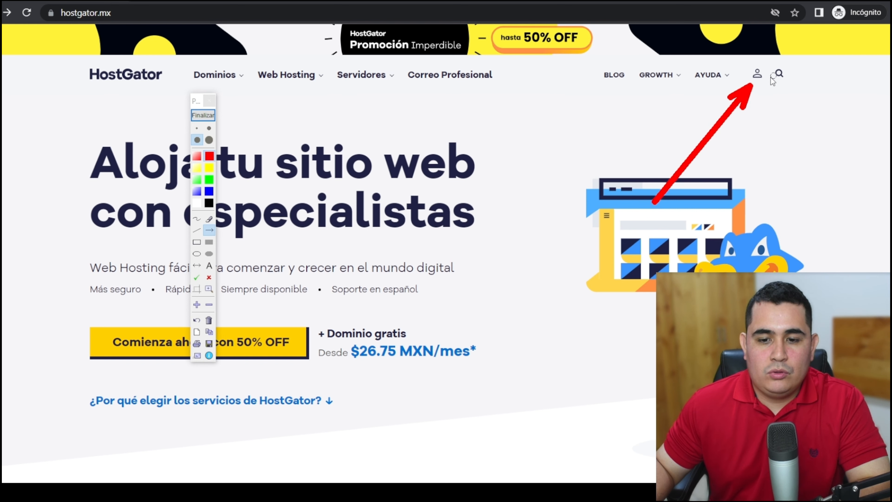
{"action": "left_click", "coordinate": [210, 116]}
{"action": "left_click", "coordinate": [757, 74]}
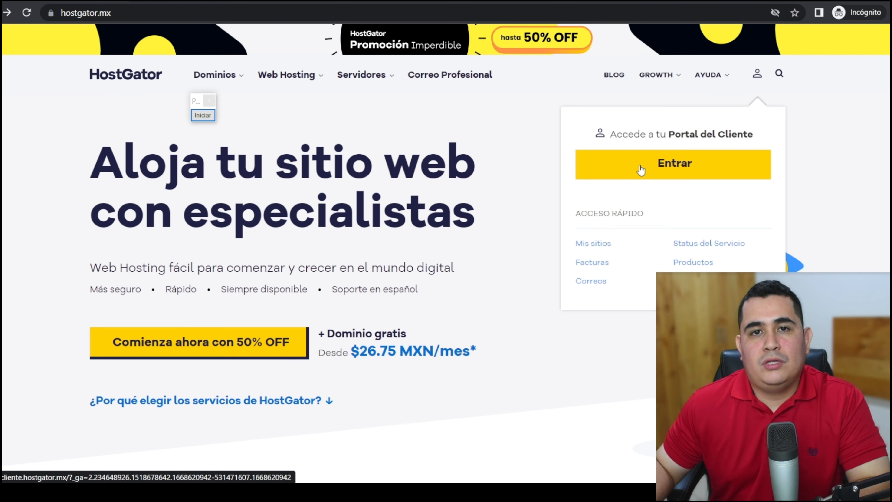
{"action": "left_click", "coordinate": [684, 172]}
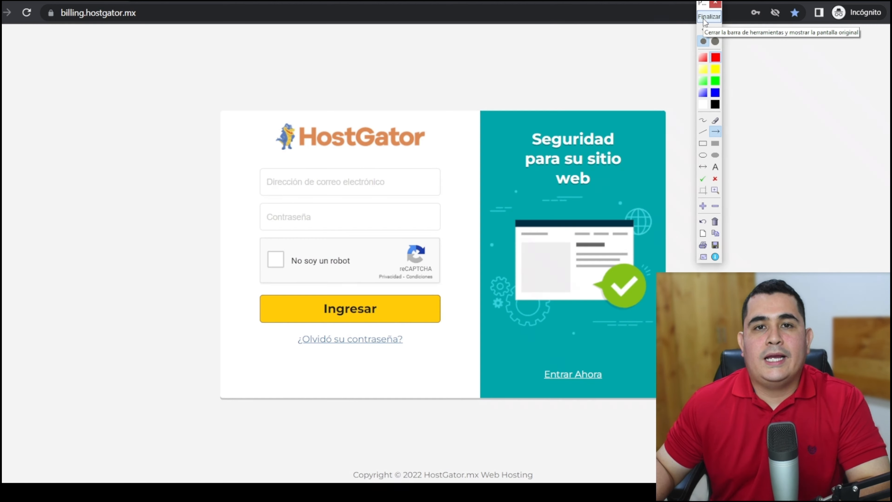
Mark the login form's e-mail field, password field, reCAPTCHA box and sign-in button with red arrows.
{"action": "left_click_drag", "start_coordinate": [80, 125], "coordinate": [218, 160]}
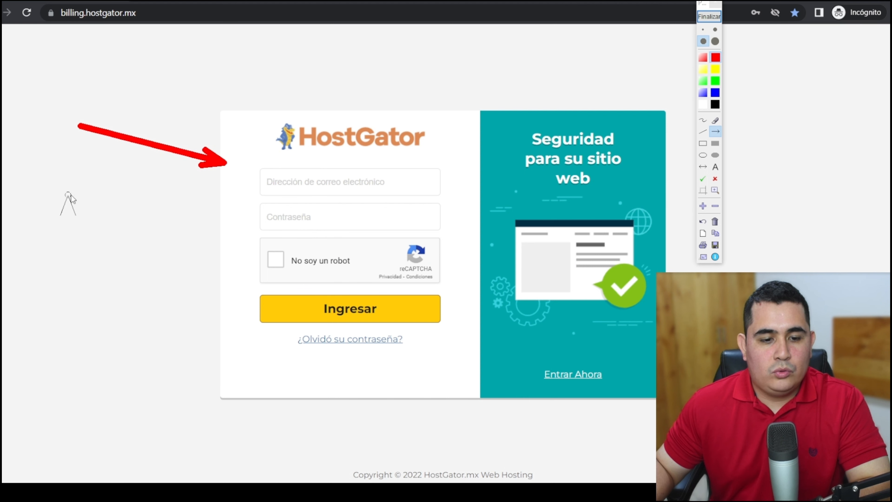
{"action": "left_click_drag", "start_coordinate": [66, 194], "coordinate": [230, 212]}
{"action": "left_click_drag", "start_coordinate": [226, 268], "coordinate": [242, 266]}
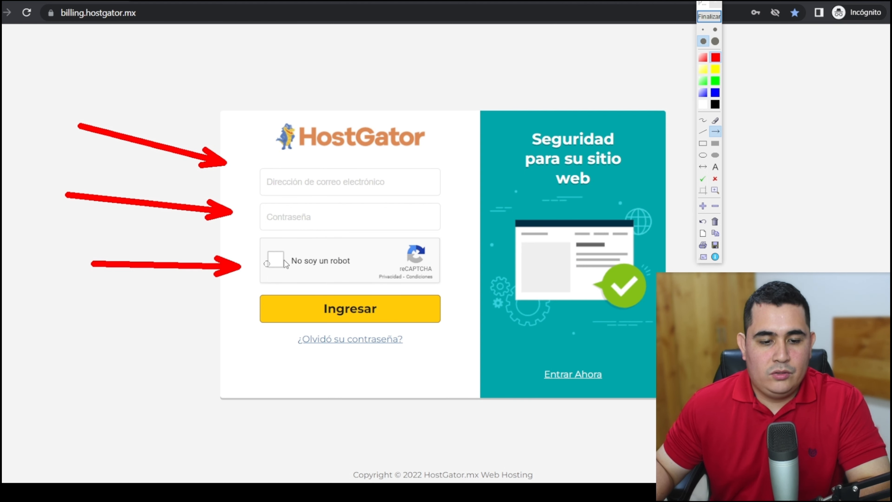
{"action": "left_click_drag", "start_coordinate": [112, 368], "coordinate": [240, 326]}
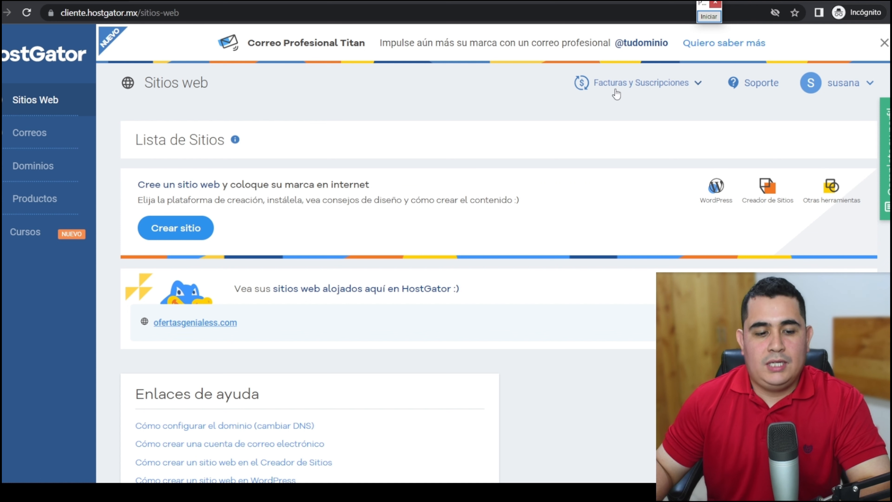
Mark the ofertasgenialess.com site in the client portal's site list with a red arrow, and clear it.
{"action": "left_click", "coordinate": [709, 16]}
{"action": "mouse_move", "coordinate": [442, 197]}
{"action": "left_mouse_down"}
{"action": "mouse_move", "coordinate": [295, 309]}
{"action": "mouse_move", "coordinate": [247, 320]}
{"action": "left_mouse_up"}
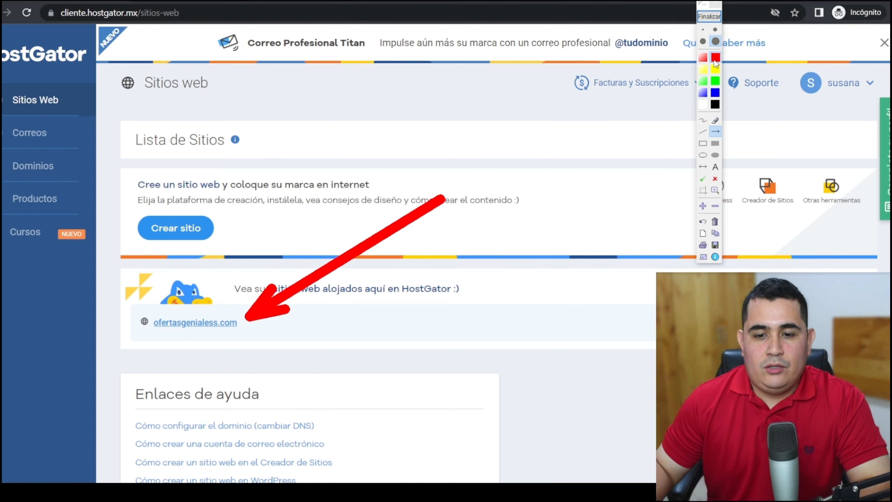
{"action": "left_click", "coordinate": [708, 18]}
Mark the cPanel button of ofertasgenialess.com with two red arrows, clear them, and open the site's cPanel.
{"action": "scroll", "coordinate": [500, 295], "scroll_direction": "down", "scroll_amount": 2}
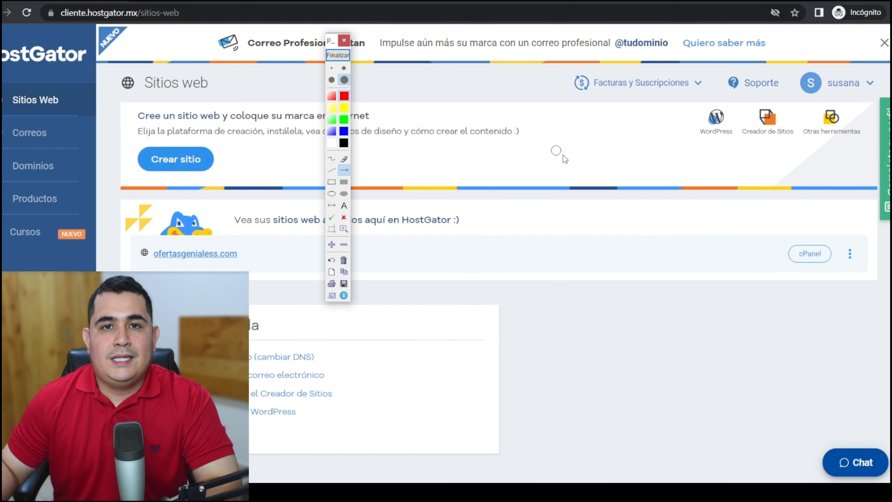
{"action": "left_click_drag", "start_coordinate": [584, 177], "coordinate": [743, 242]}
{"action": "left_click_drag", "start_coordinate": [641, 340], "coordinate": [788, 270]}
{"action": "left_click", "coordinate": [338, 55]}
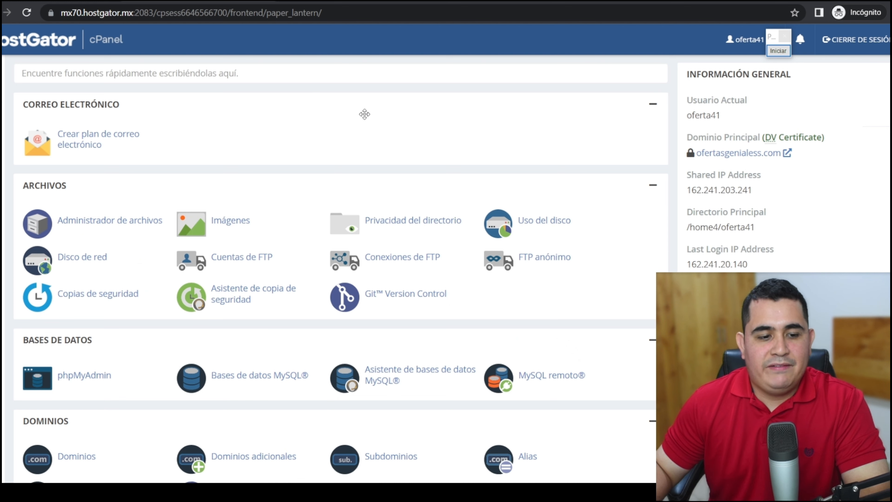
Mark cPanel's Software section and WordPress Manager by Softaculous with red arrows, and clear them.
{"action": "scroll", "coordinate": [360, 94], "scroll_direction": "down", "scroll_amount": 2}
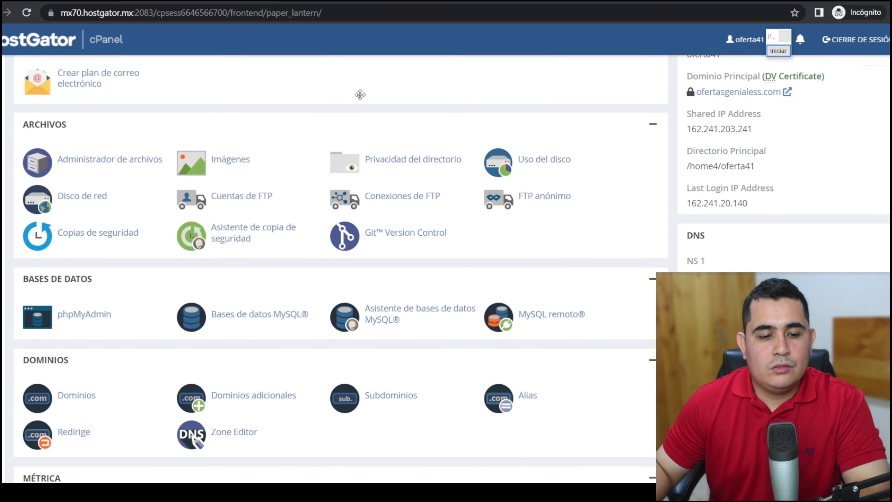
{"action": "scroll", "coordinate": [360, 94], "scroll_direction": "down", "scroll_amount": 10}
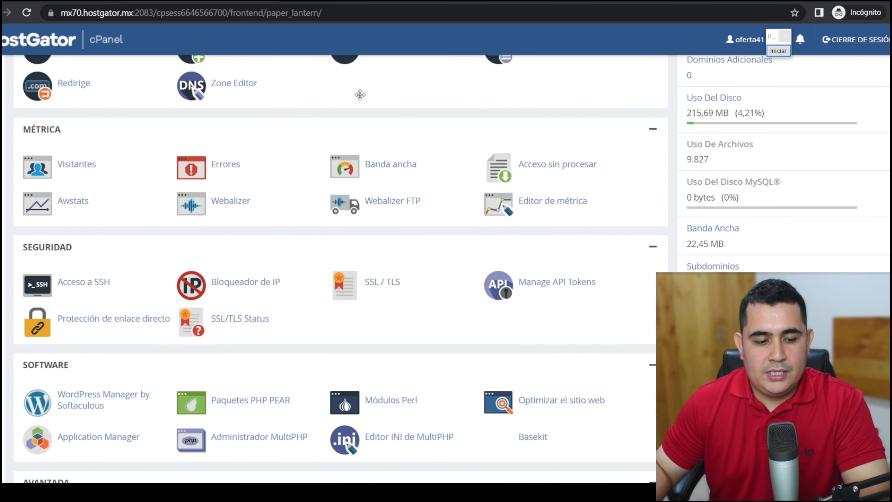
{"action": "scroll", "coordinate": [360, 95], "scroll_direction": "down", "scroll_amount": 6}
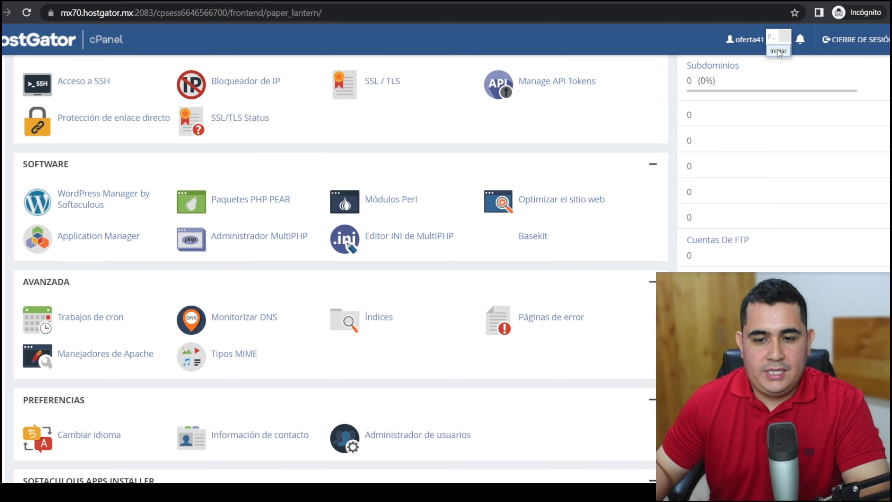
{"action": "left_click", "coordinate": [778, 51]}
{"action": "left_click_drag", "start_coordinate": [405, 66], "coordinate": [80, 161]}
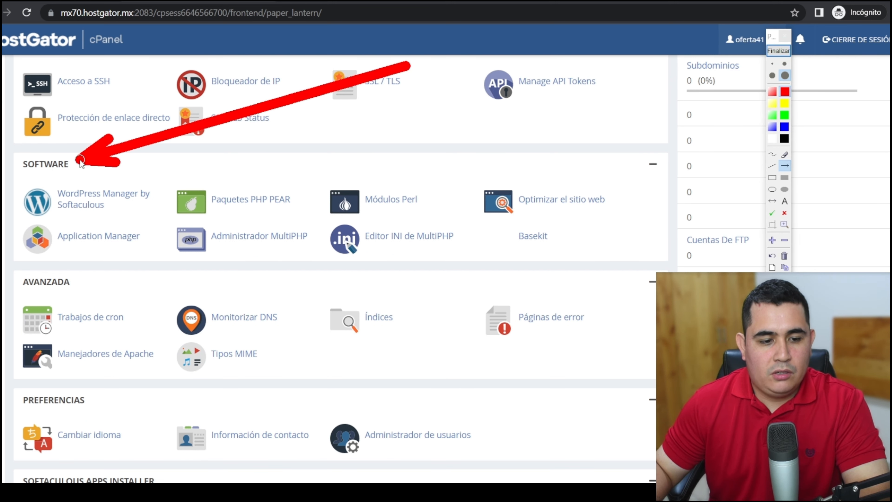
{"action": "left_click_drag", "start_coordinate": [63, 408], "coordinate": [72, 211]}
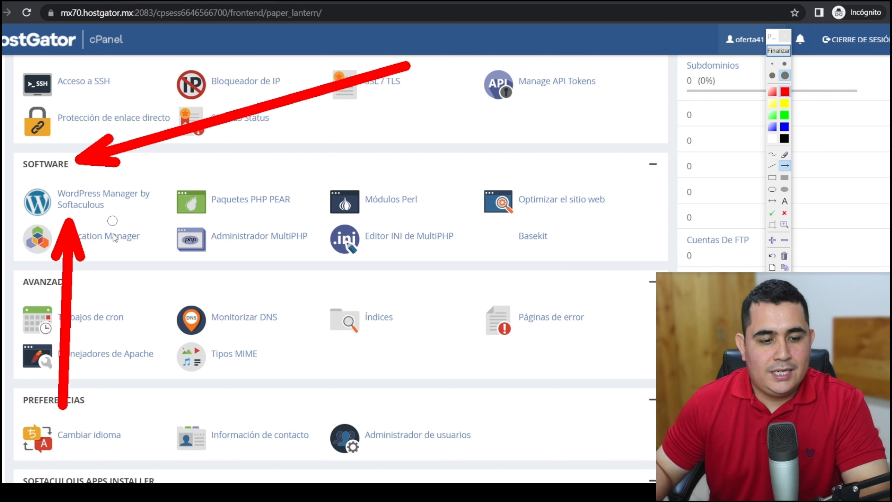
{"action": "mouse_move", "coordinate": [181, 343]}
{"action": "left_mouse_down"}
{"action": "mouse_move", "coordinate": [163, 332]}
{"action": "mouse_move", "coordinate": [112, 211]}
{"action": "left_mouse_up"}
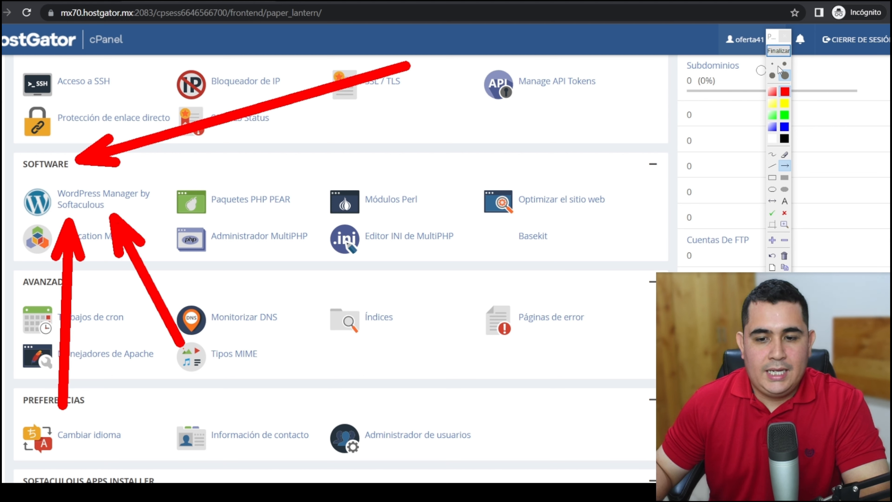
{"action": "left_click", "coordinate": [778, 51]}
Open WordPress Manager by Softaculous and view the WordPress installations list.
{"action": "left_click", "coordinate": [90, 204]}
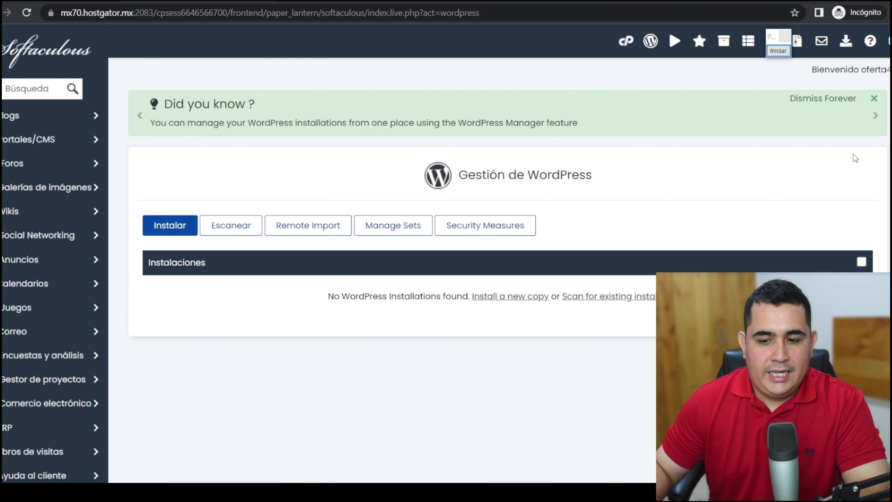
{"action": "scroll", "coordinate": [498, 246], "scroll_direction": "down", "scroll_amount": 3}
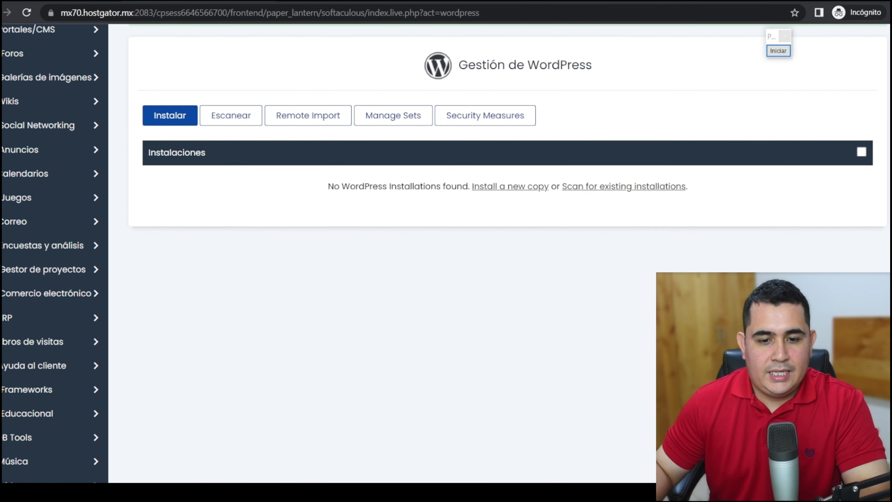
Mark the link for installing a new WordPress copy with two red arrows, and clear them.
{"action": "left_click_drag", "start_coordinate": [768, 40], "coordinate": [9, 47]}
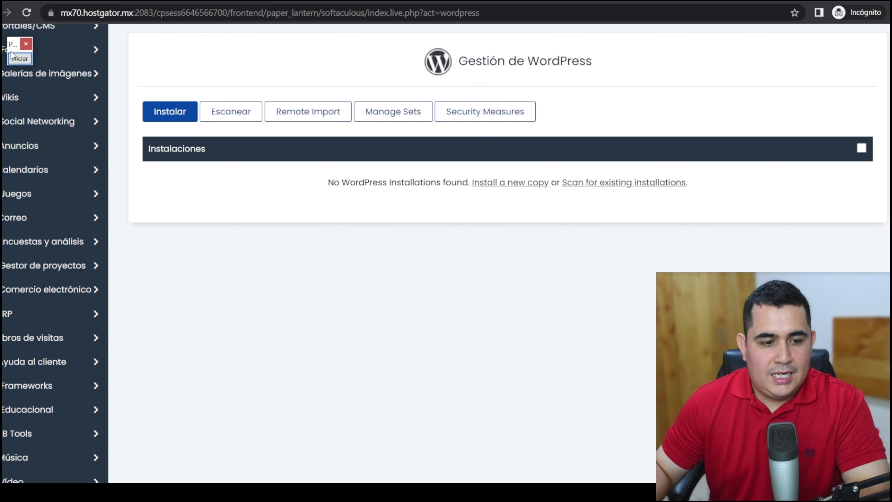
{"action": "left_click", "coordinate": [22, 62]}
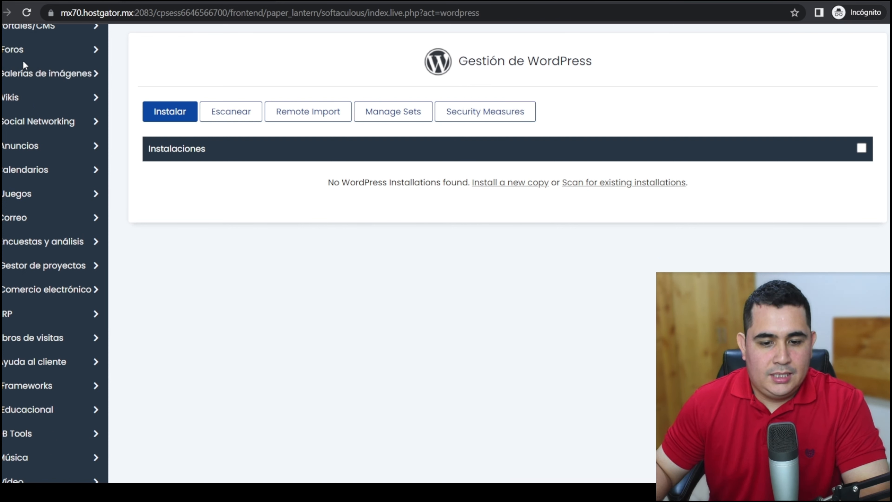
{"action": "mouse_move", "coordinate": [455, 355]}
{"action": "left_mouse_down"}
{"action": "mouse_move", "coordinate": [482, 284]}
{"action": "mouse_move", "coordinate": [478, 211]}
{"action": "mouse_move", "coordinate": [486, 196]}
{"action": "left_mouse_up"}
{"action": "mouse_move", "coordinate": [560, 300]}
{"action": "left_mouse_down"}
{"action": "mouse_move", "coordinate": [542, 226]}
{"action": "mouse_move", "coordinate": [523, 199]}
{"action": "left_mouse_up"}
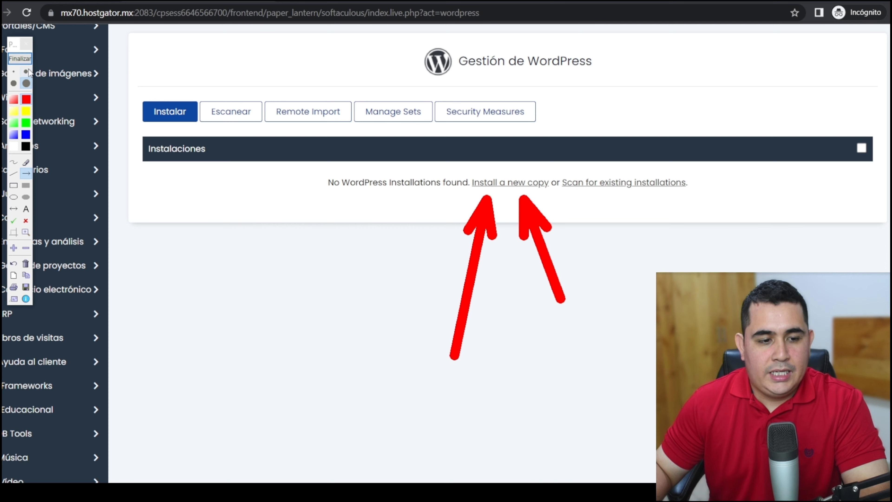
{"action": "left_click", "coordinate": [19, 59]}
Open the installation form for a new WordPress copy and view its URL, site and administrator settings.
{"action": "left_click", "coordinate": [498, 186]}
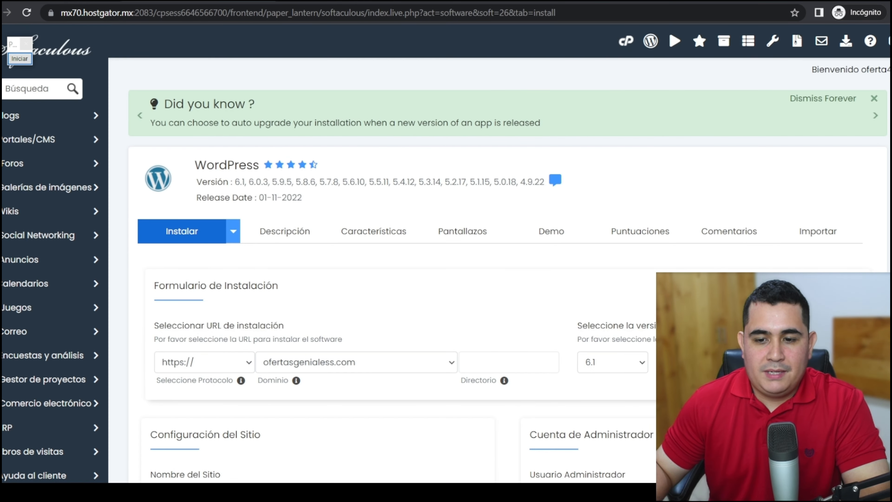
{"action": "scroll", "coordinate": [446, 246], "scroll_direction": "down", "scroll_amount": 3}
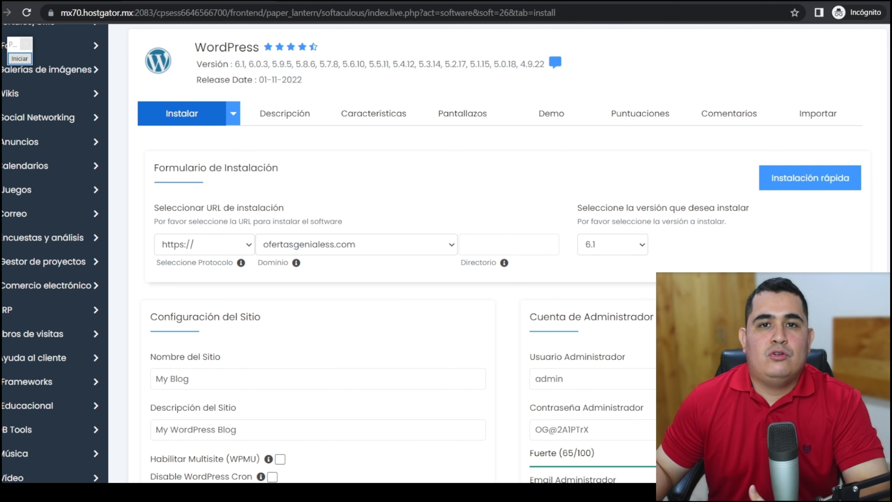
{"action": "scroll", "coordinate": [589, 100], "scroll_direction": "down", "scroll_amount": 2}
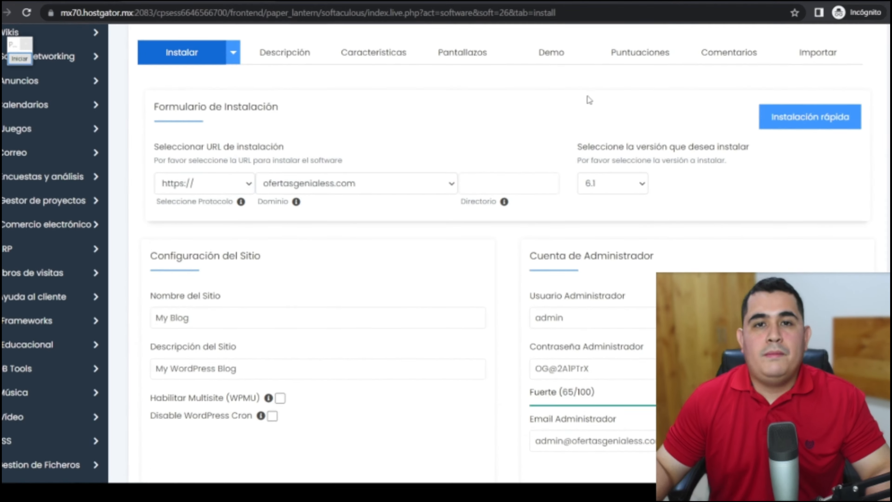
{"action": "scroll", "coordinate": [579, 100], "scroll_direction": "down", "scroll_amount": 3}
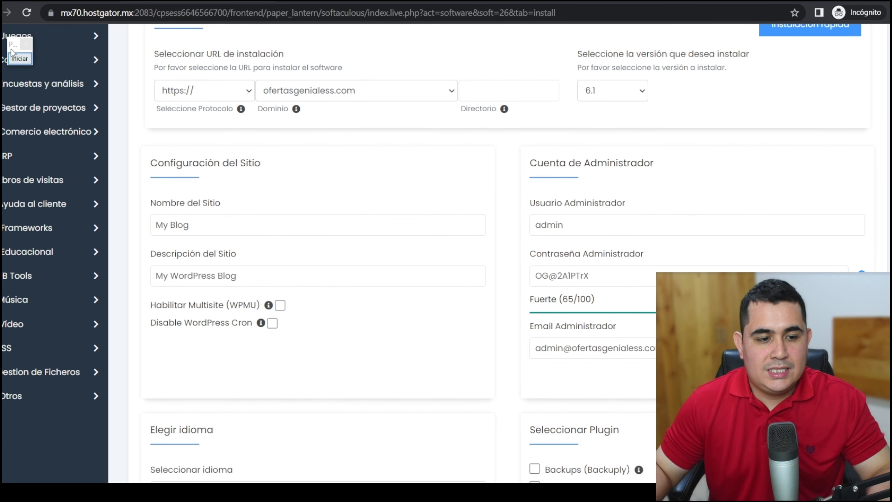
Mark the protocol setting of the installation URL with a red arrow, and clear it.
{"action": "left_click", "coordinate": [14, 57]}
{"action": "mouse_move", "coordinate": [81, 239]}
{"action": "left_mouse_down"}
{"action": "mouse_move", "coordinate": [149, 142]}
{"action": "mouse_move", "coordinate": [159, 107]}
{"action": "left_mouse_up"}
{"action": "key", "text": "Escape"}
{"action": "left_click", "coordinate": [180, 95]}
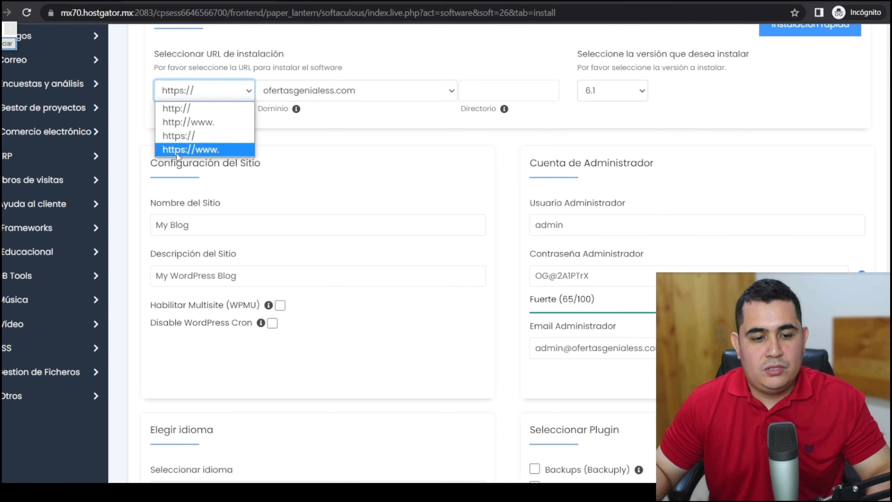
{"action": "left_click", "coordinate": [183, 138]}
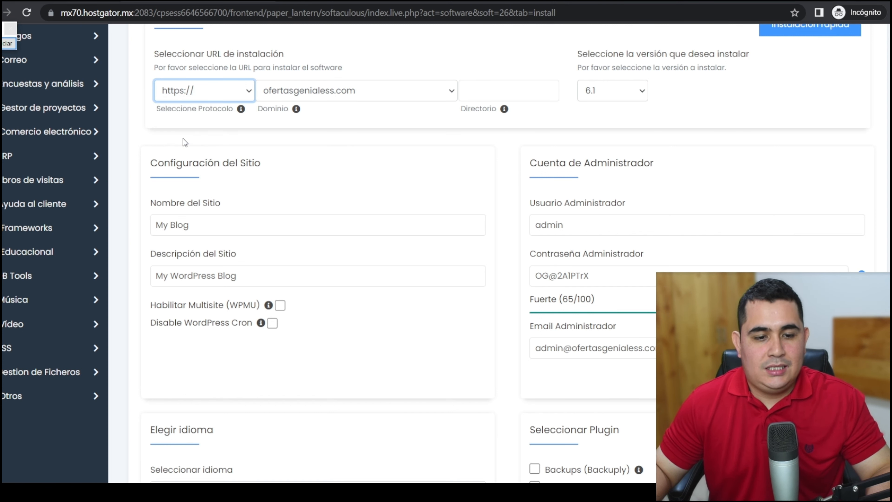
{"action": "left_click", "coordinate": [305, 92]}
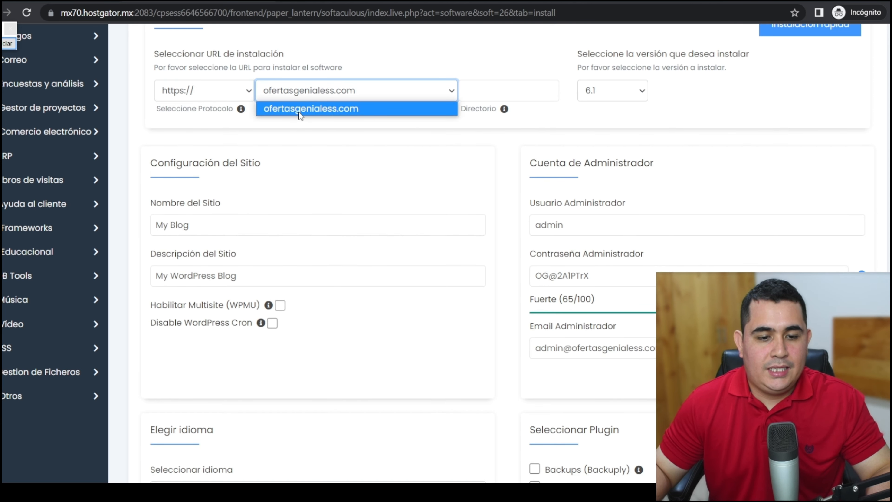
{"action": "left_click", "coordinate": [299, 110]}
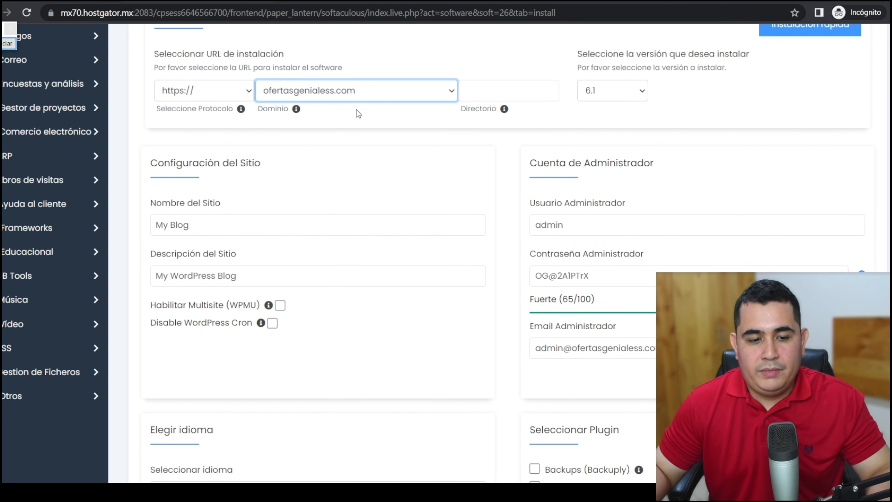
Mark the administrator's username and password fields with red arrows, and clear them.
{"action": "scroll", "coordinate": [335, 127], "scroll_direction": "down", "scroll_amount": 2}
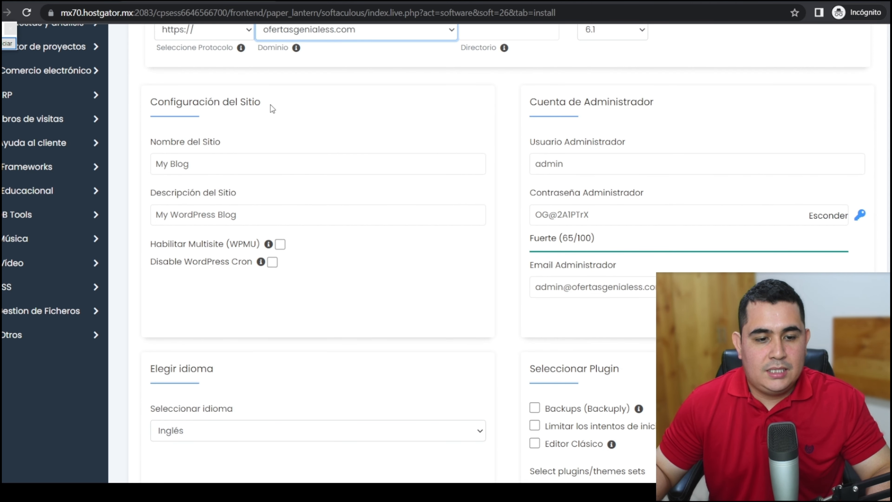
{"action": "scroll", "coordinate": [270, 105], "scroll_direction": "down", "scroll_amount": 2}
{"action": "left_click", "coordinate": [258, 160]}
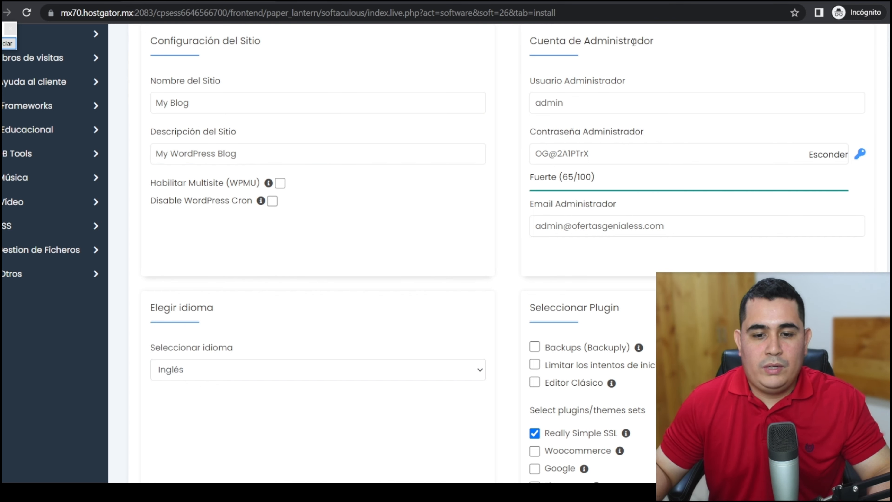
{"action": "left_click", "coordinate": [8, 43]}
{"action": "left_click_drag", "start_coordinate": [261, 63], "coordinate": [517, 107]}
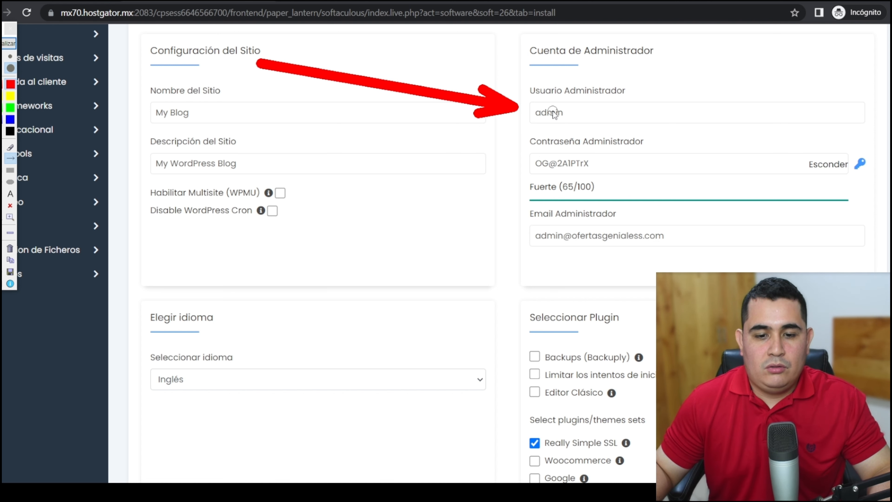
{"action": "left_click_drag", "start_coordinate": [292, 154], "coordinate": [519, 163]}
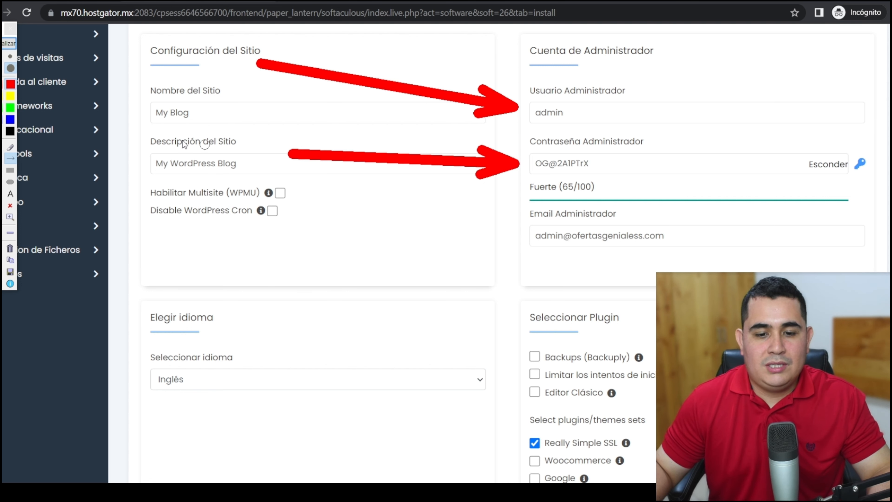
{"action": "left_click", "coordinate": [9, 43]}
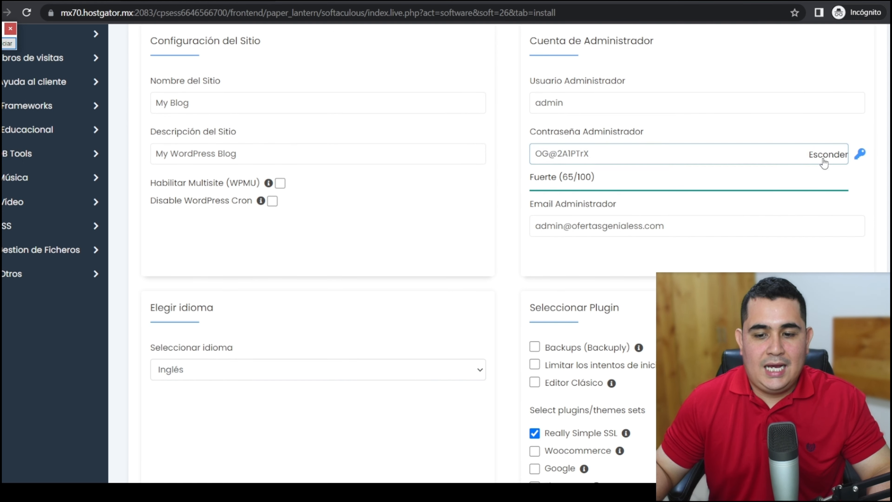
Generate a new random administrator password several times for the WordPress account.
{"action": "left_click", "coordinate": [860, 156]}
{"action": "left_click", "coordinate": [860, 157]}
{"action": "left_click", "coordinate": [860, 156]}
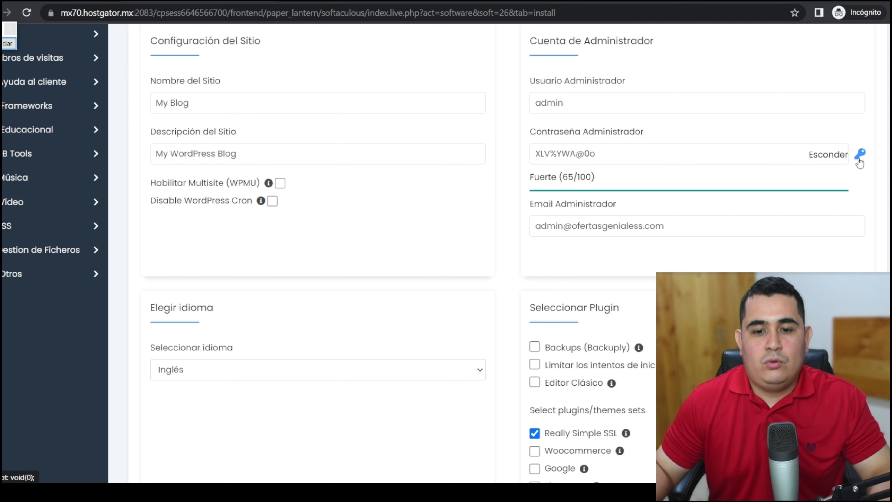
{"action": "left_click", "coordinate": [860, 156]}
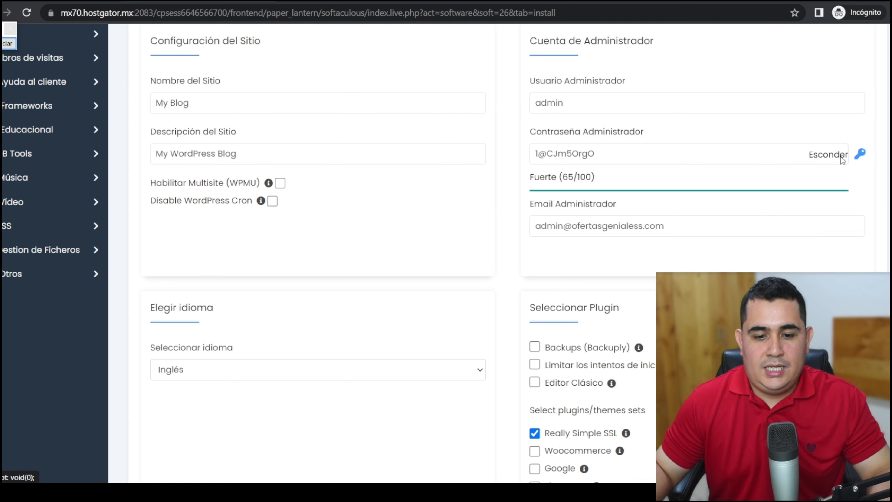
Mark the administrator e-mail field with a red arrow, and clear it.
{"action": "left_click", "coordinate": [8, 43]}
{"action": "left_click_drag", "start_coordinate": [350, 241], "coordinate": [521, 225]}
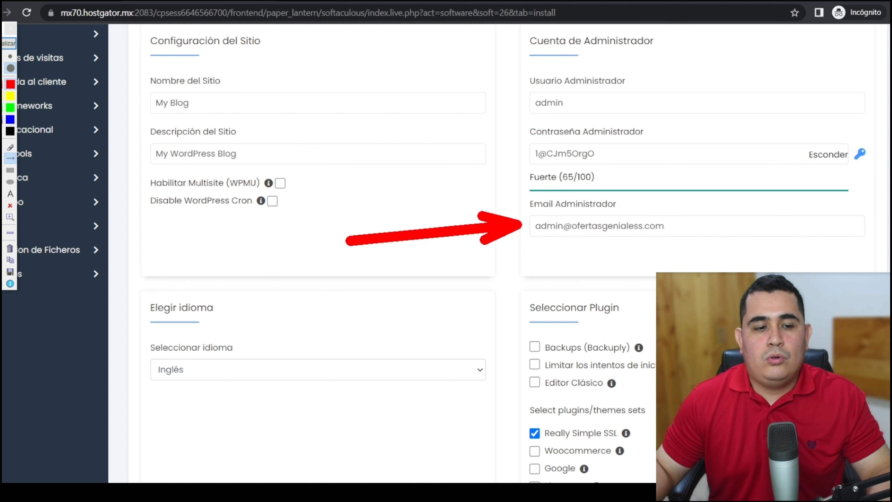
{"action": "left_click", "coordinate": [9, 43]}
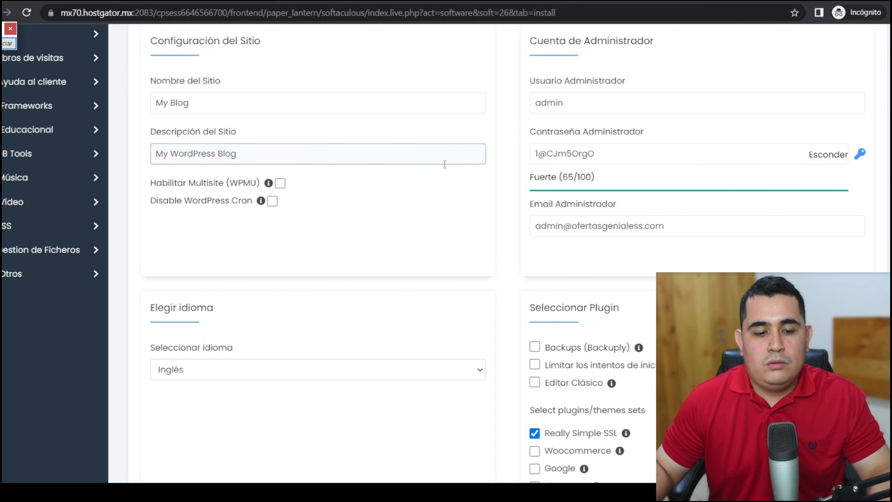
Set the WordPress installation language to Español.
{"action": "scroll", "coordinate": [430, 169], "scroll_direction": "down", "scroll_amount": 5}
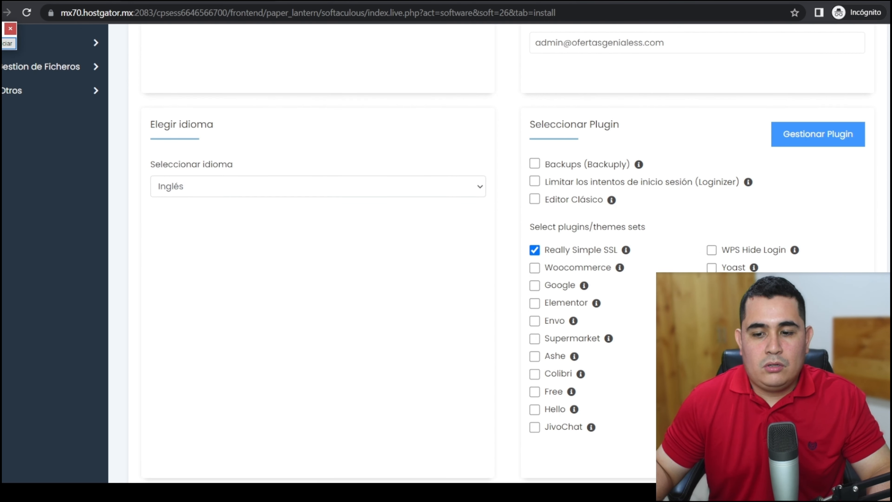
{"action": "scroll", "coordinate": [676, 203], "scroll_direction": "down", "scroll_amount": 2}
{"action": "left_click", "coordinate": [203, 127]}
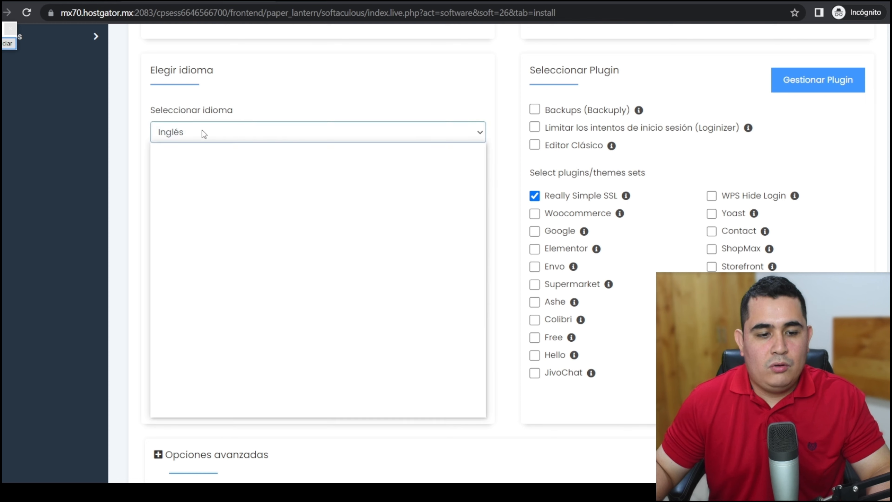
{"action": "key", "text": "e"}
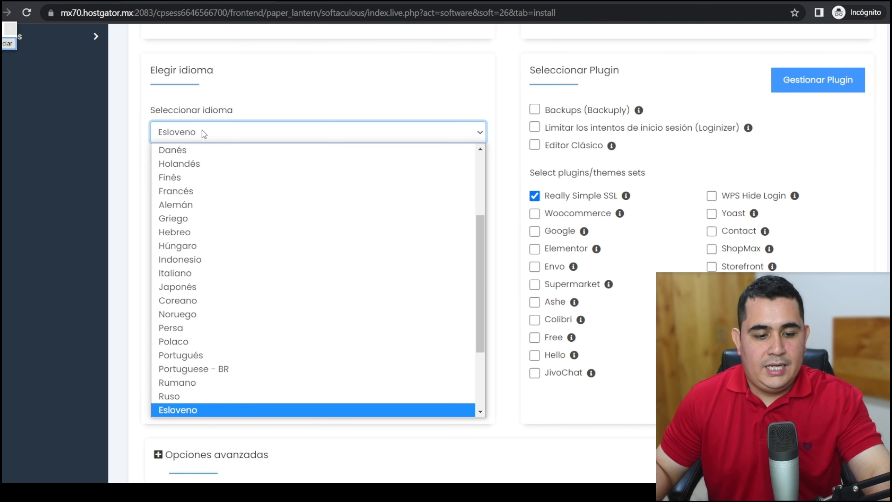
{"action": "key", "text": "e"}
{"action": "key", "text": "e"}
{"action": "key", "text": "e"}
{"action": "left_click", "coordinate": [196, 410]}
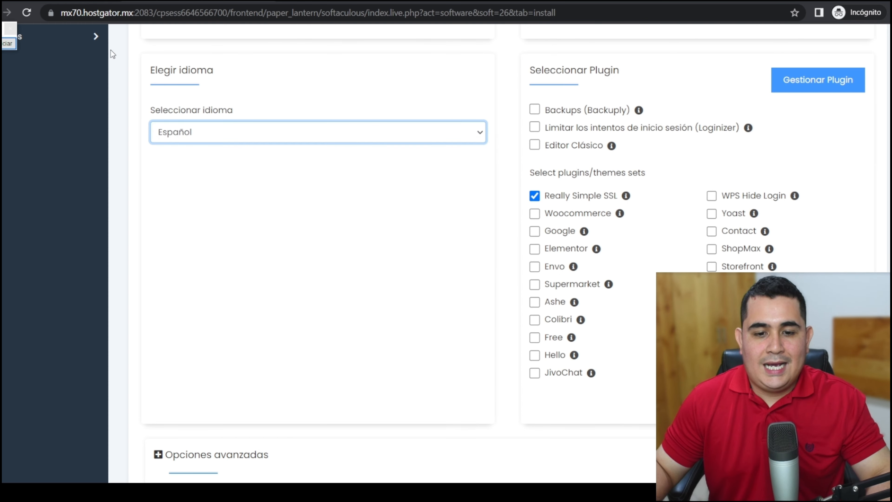
Mark the Seleccionar Plugin section with a red arrow, and clear it.
{"action": "left_click", "coordinate": [9, 43]}
{"action": "left_click_drag", "start_coordinate": [230, 53], "coordinate": [525, 71]}
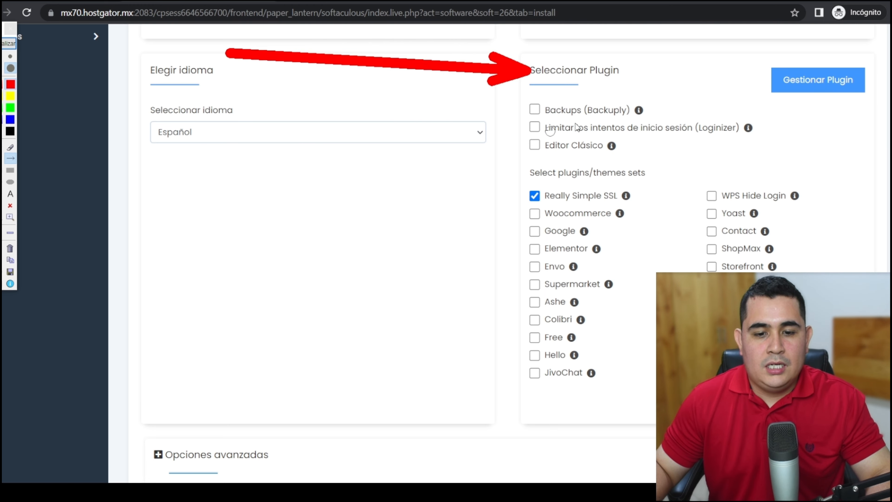
{"action": "left_click", "coordinate": [9, 43]}
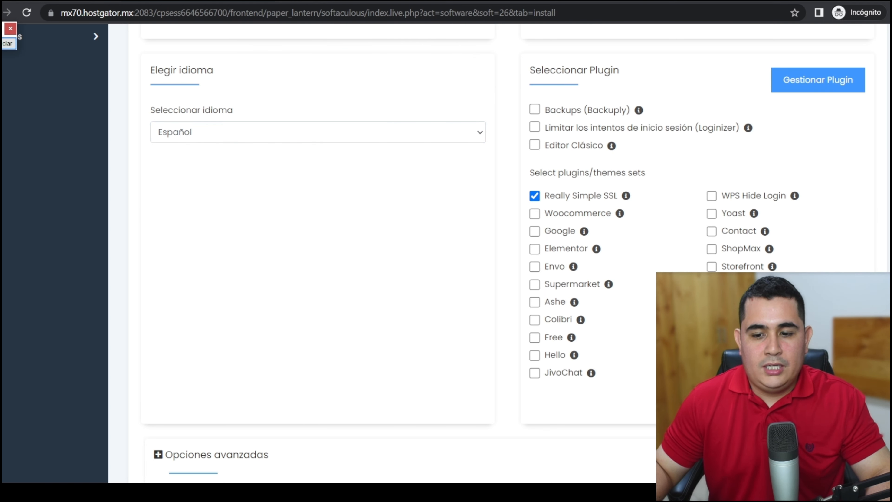
Mark the Really Simple SSL option with a red arrow, clear it, and deselect that plugin.
{"action": "scroll", "coordinate": [470, 257], "scroll_direction": "down", "scroll_amount": 3}
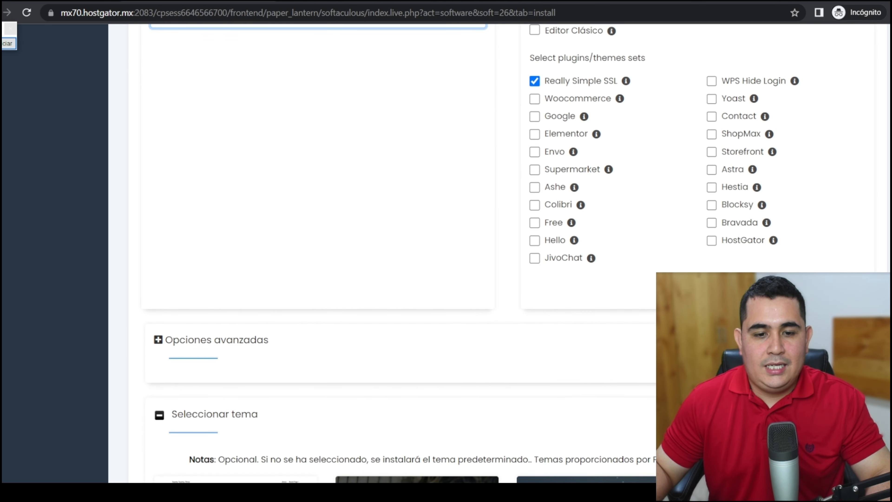
{"action": "left_click", "coordinate": [9, 43]}
{"action": "mouse_move", "coordinate": [147, 131]}
{"action": "left_mouse_down"}
{"action": "mouse_move", "coordinate": [437, 106]}
{"action": "mouse_move", "coordinate": [515, 88]}
{"action": "left_mouse_up"}
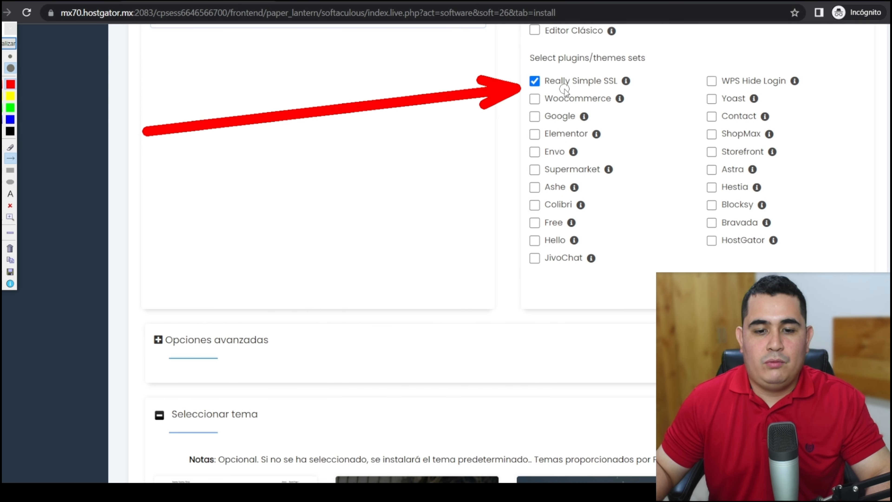
{"action": "left_click", "coordinate": [6, 43]}
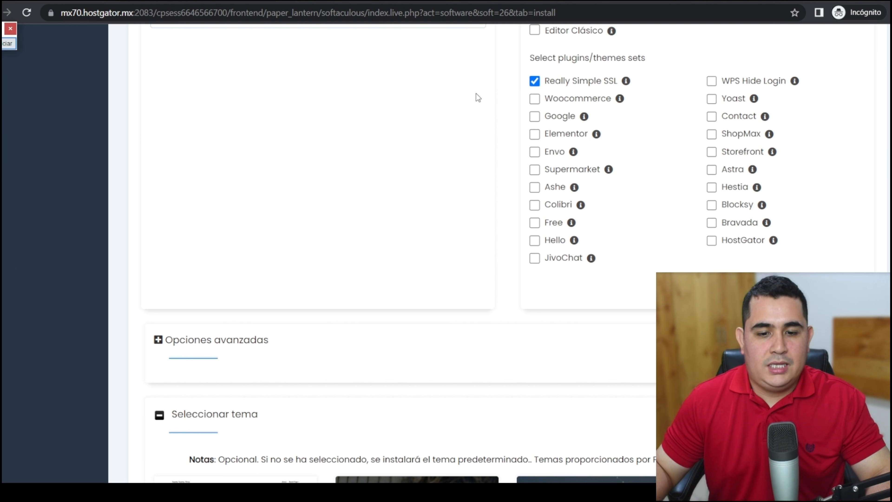
{"action": "left_click", "coordinate": [535, 84]}
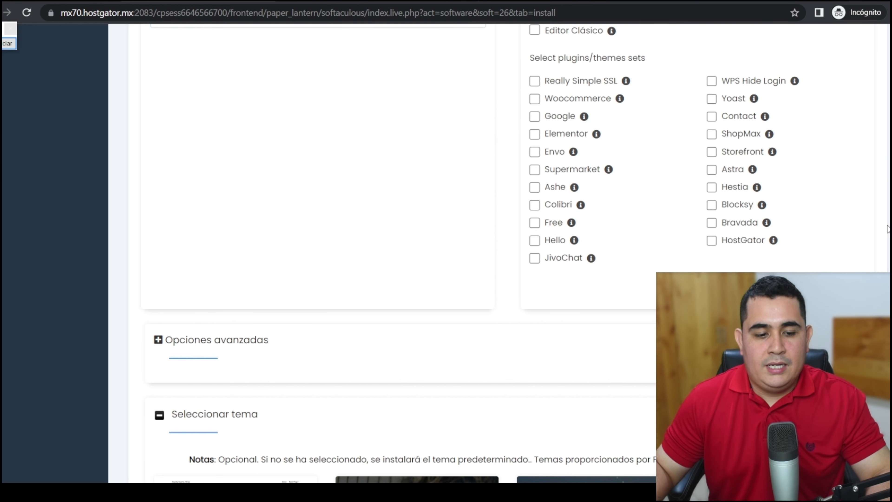
Mark the form's Instalar option with a red arrow, clear it, and install WordPress on ofertasgenialess.com.
{"action": "scroll", "coordinate": [439, 246], "scroll_direction": "down", "scroll_amount": 5}
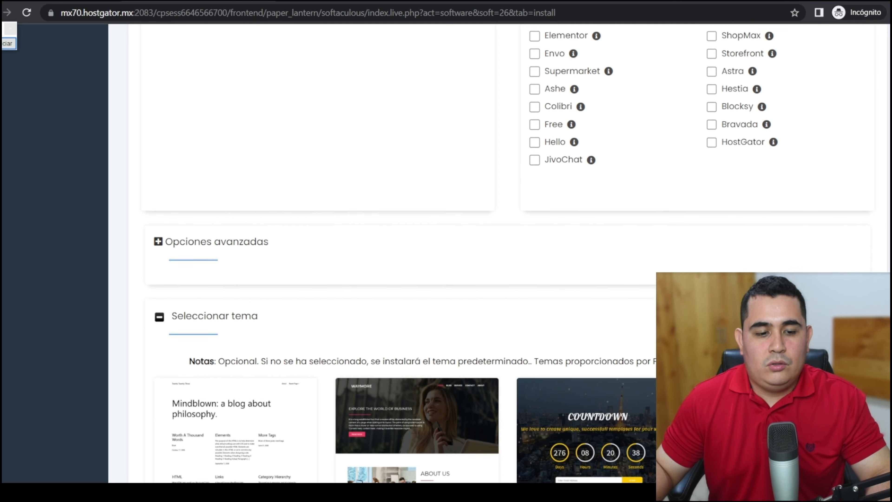
{"action": "scroll", "coordinate": [439, 246], "scroll_direction": "down", "scroll_amount": 8}
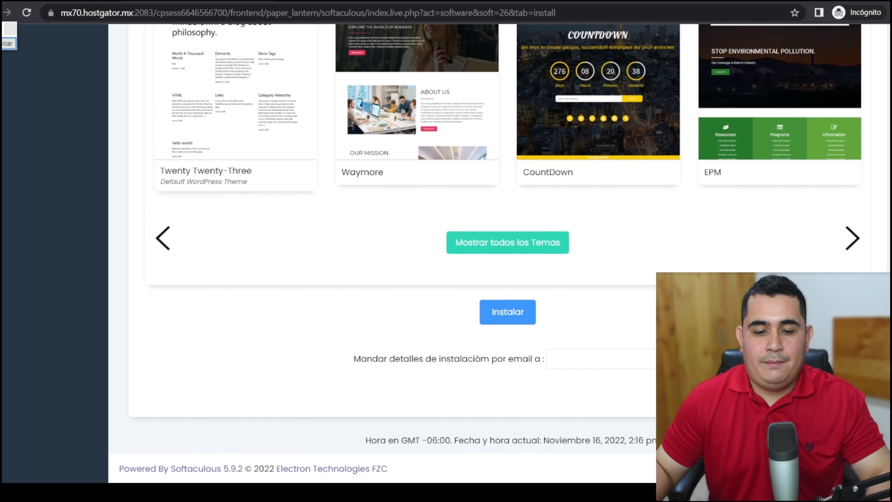
{"action": "left_click", "coordinate": [8, 43]}
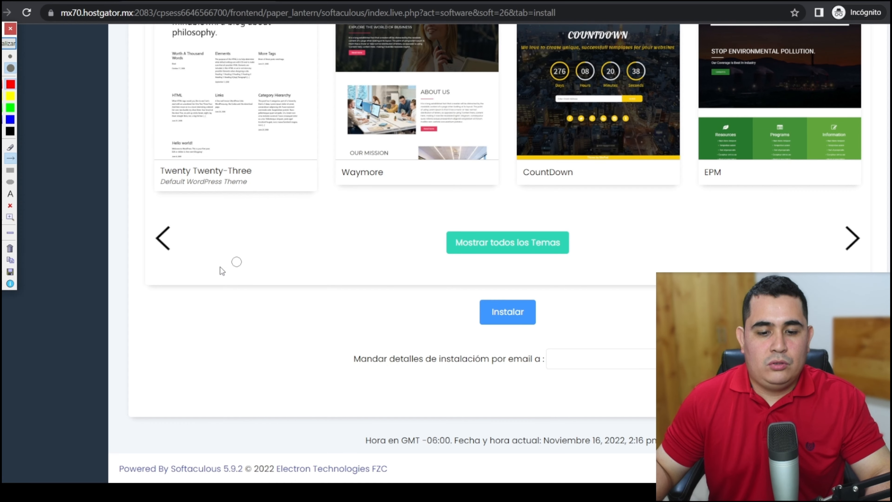
{"action": "mouse_move", "coordinate": [182, 292]}
{"action": "left_mouse_down"}
{"action": "mouse_move", "coordinate": [215, 307]}
{"action": "mouse_move", "coordinate": [464, 315]}
{"action": "left_mouse_up"}
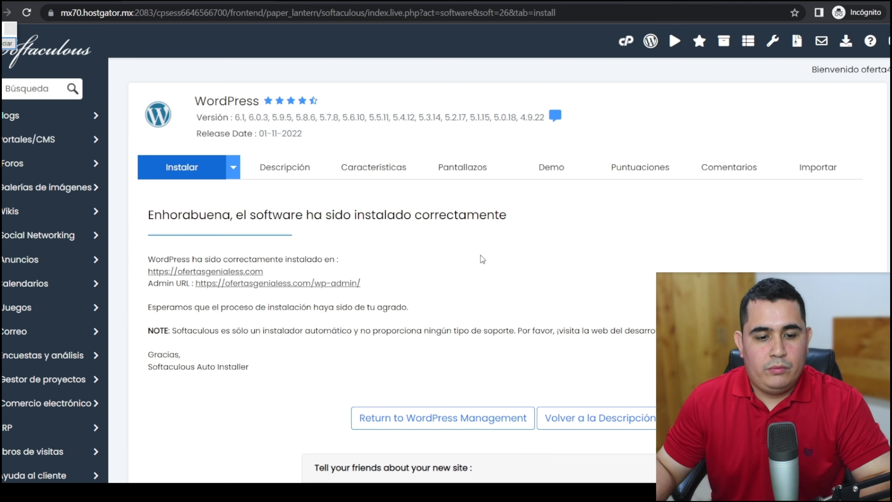
{"action": "scroll", "coordinate": [480, 256], "scroll_direction": "down", "scroll_amount": 2}
{"action": "scroll", "coordinate": [755, 197], "scroll_direction": "down", "scroll_amount": 1}
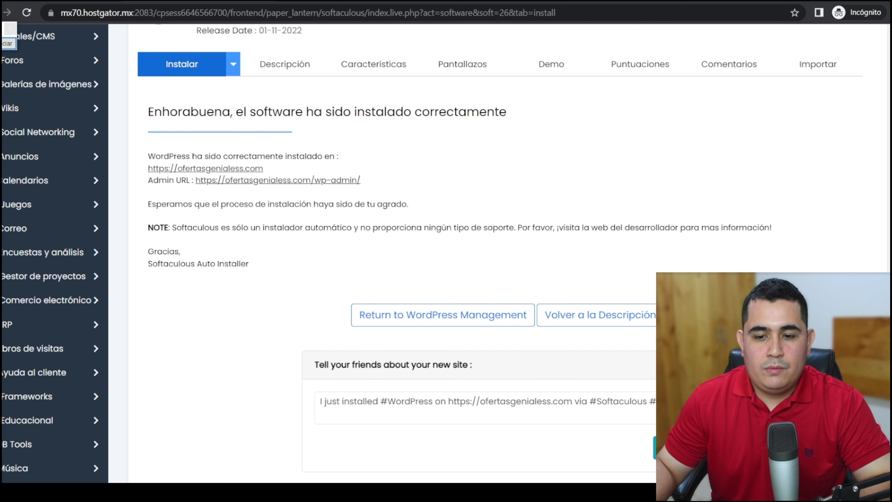
Mark the WordPress Admin URL with a red arrow, clear it, and open the ofertasgenialess.com admin dashboard.
{"action": "scroll", "coordinate": [860, 172], "scroll_direction": "down", "scroll_amount": 1}
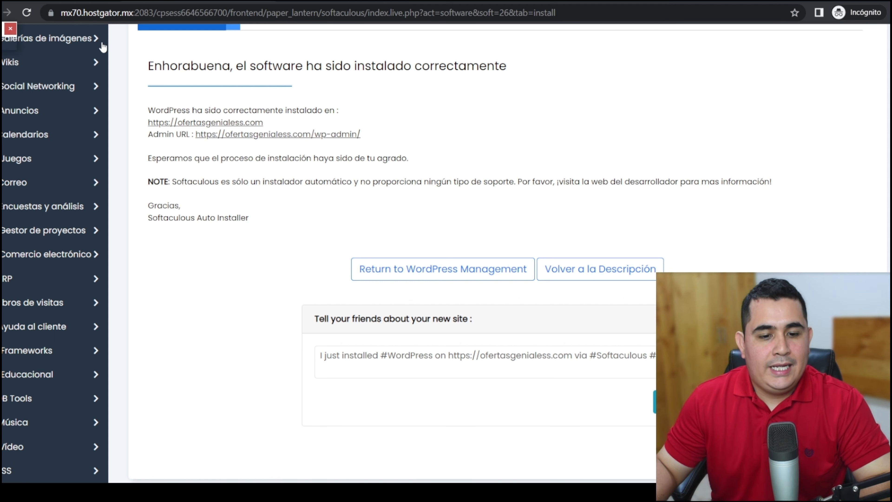
{"action": "left_click", "coordinate": [8, 43]}
{"action": "left_click_drag", "start_coordinate": [578, 95], "coordinate": [368, 136]}
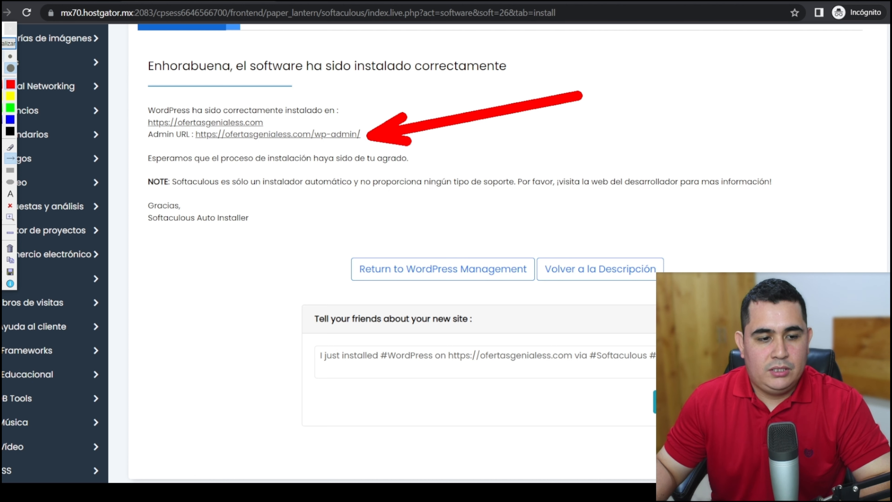
{"action": "left_click", "coordinate": [8, 44]}
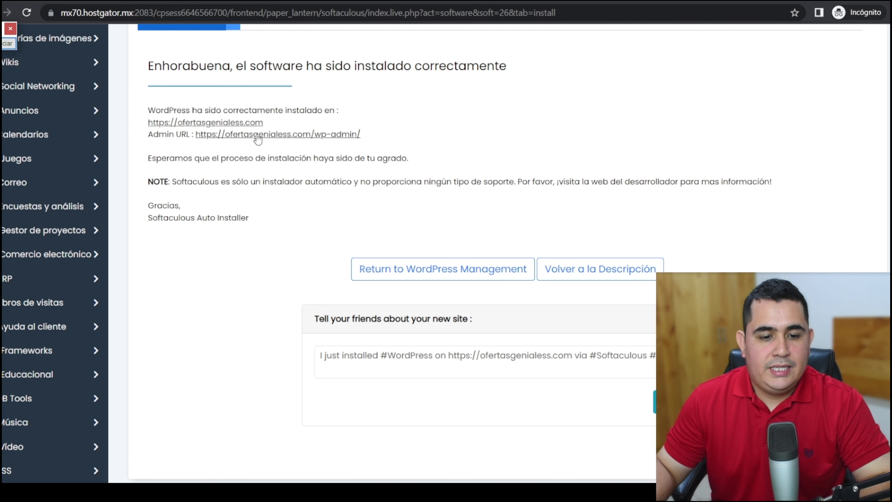
{"action": "left_click", "coordinate": [297, 136]}
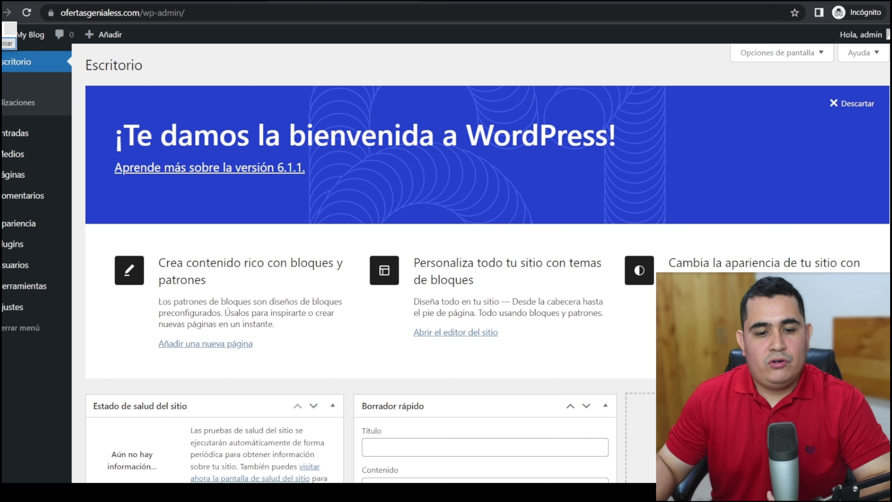
{"action": "scroll", "coordinate": [403, 228], "scroll_direction": "down", "scroll_amount": 10}
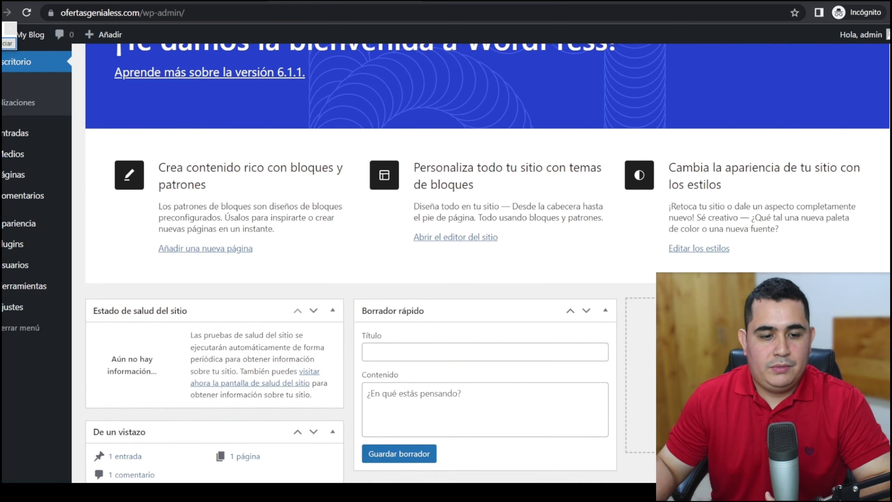
{"action": "scroll", "coordinate": [403, 227], "scroll_direction": "up", "scroll_amount": 10}
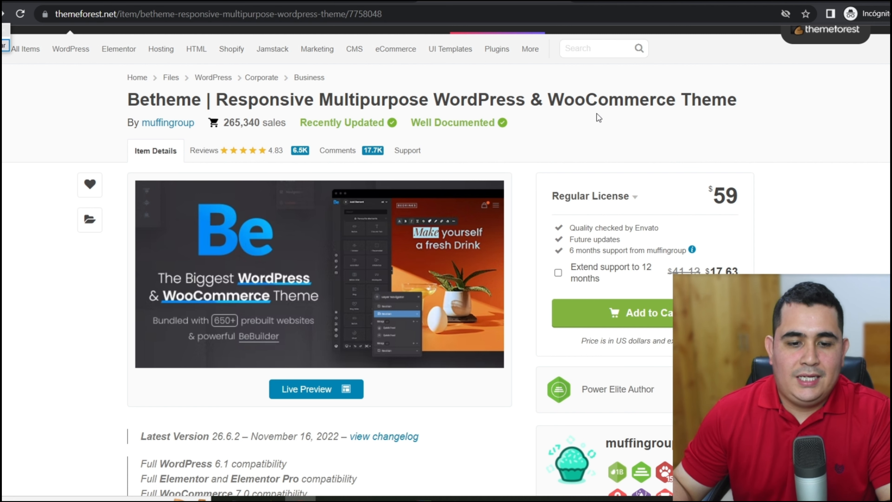
Mark the Add to Cart option on the Betheme ThemeForest page with a red arrow, and clear it.
{"action": "scroll", "coordinate": [856, 104], "scroll_direction": "down", "scroll_amount": 2}
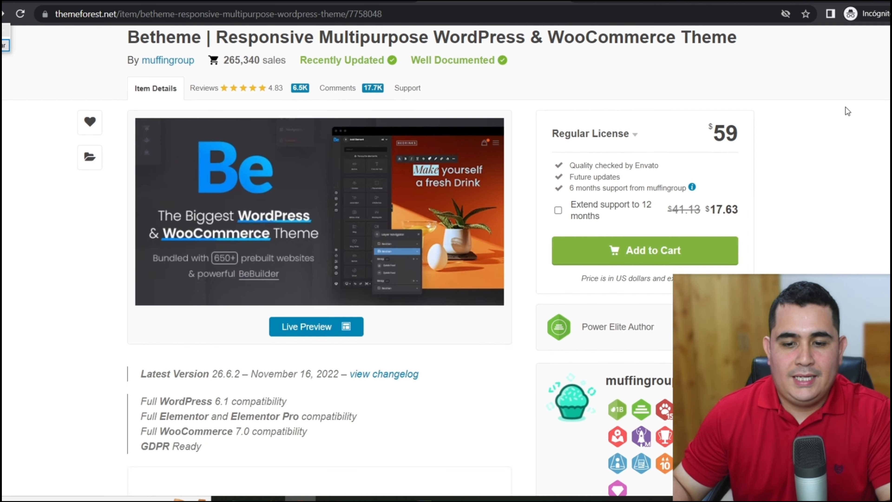
{"action": "left_click", "coordinate": [5, 46]}
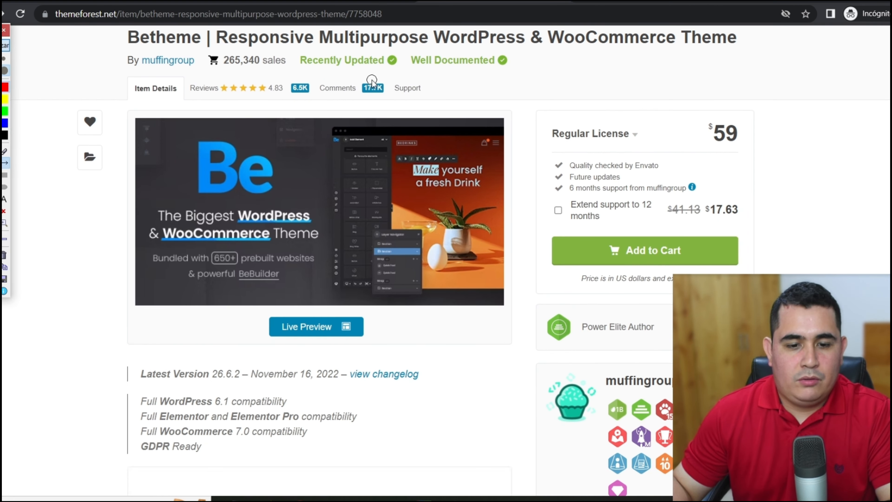
{"action": "left_click_drag", "start_coordinate": [184, 165], "coordinate": [552, 246]}
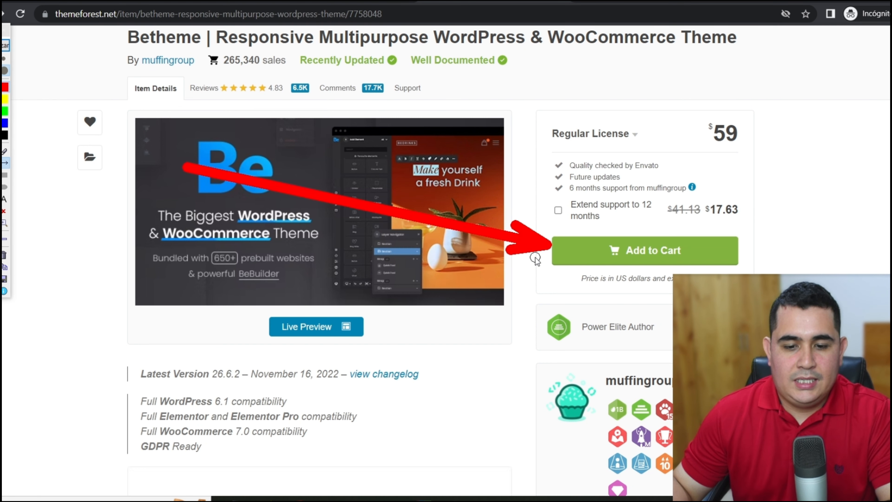
{"action": "key", "text": "Escape"}
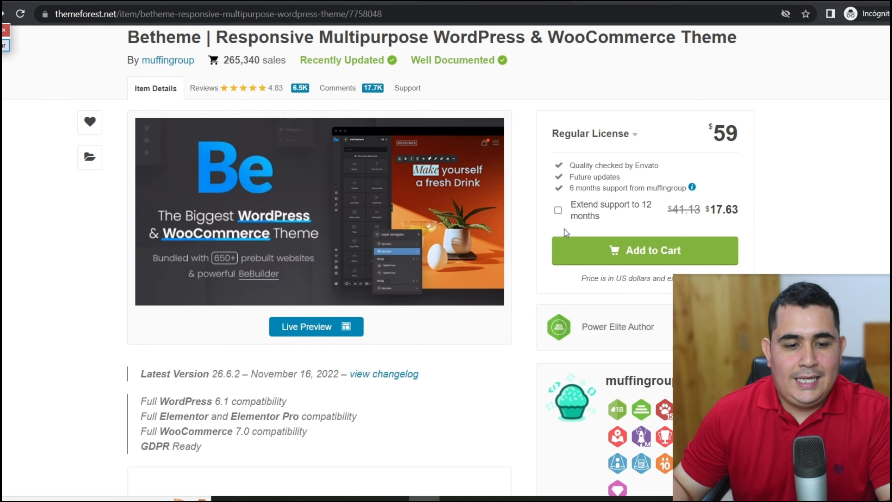
Add the Betheme theme to the cart with the Regular License and proceed to checkout to review the account form.
{"action": "left_click", "coordinate": [628, 251]}
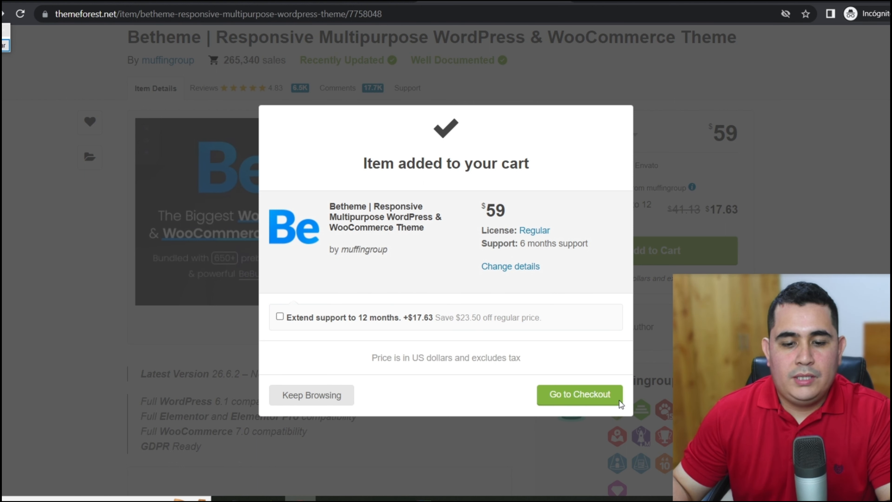
{"action": "left_click", "coordinate": [593, 396]}
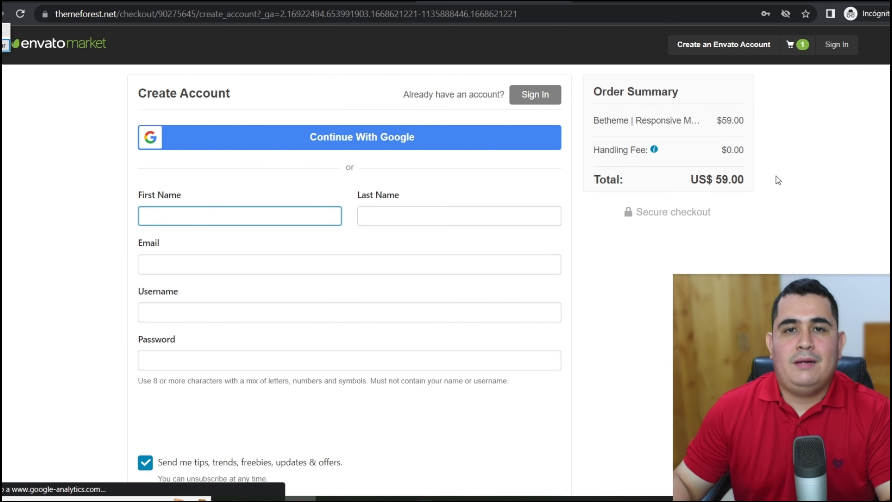
{"action": "scroll", "coordinate": [780, 175], "scroll_direction": "down", "scroll_amount": 2}
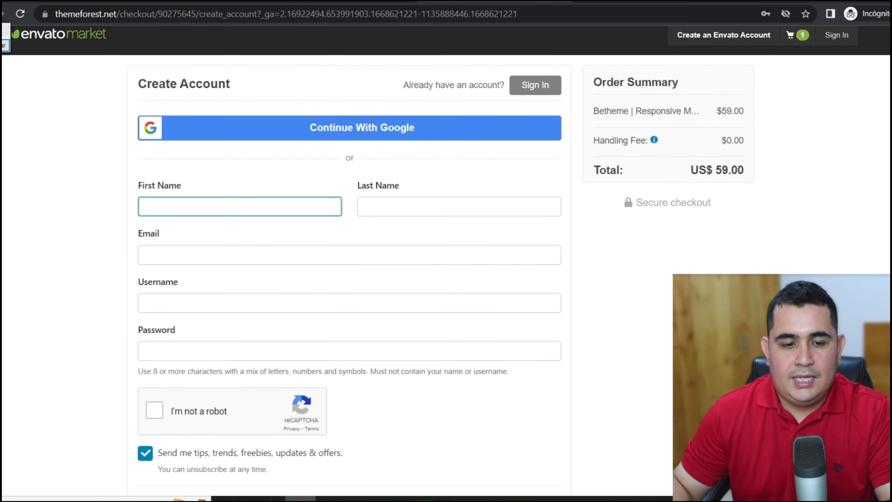
{"action": "scroll", "coordinate": [773, 180], "scroll_direction": "down", "scroll_amount": 1}
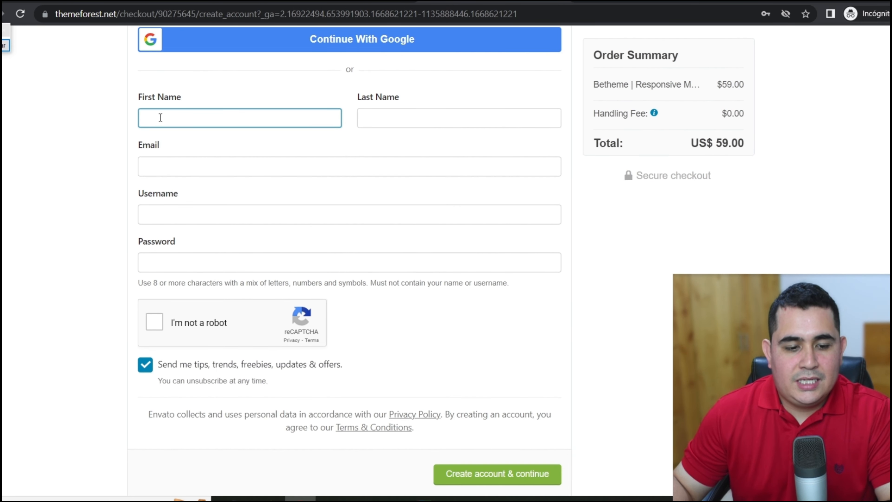
{"action": "scroll", "coordinate": [157, 213], "scroll_direction": "down", "scroll_amount": 2}
{"action": "scroll", "coordinate": [158, 260], "scroll_direction": "down", "scroll_amount": 3}
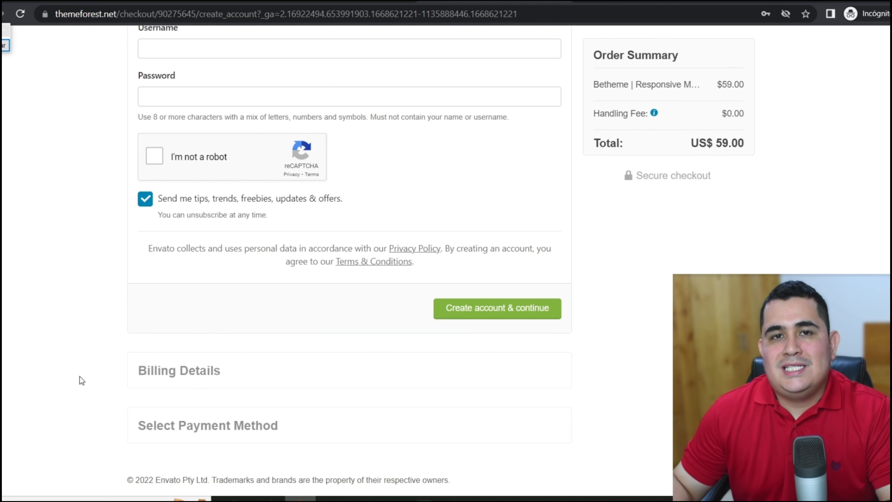
{"action": "scroll", "coordinate": [80, 376], "scroll_direction": "up", "scroll_amount": 6}
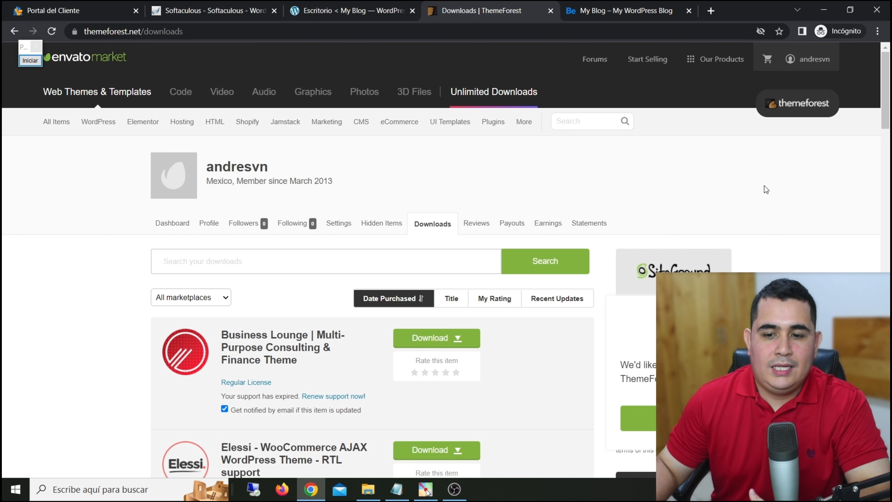
Download the Business Lounge theme's installable WordPress file and its license certificate and purchase code as PDF.
{"action": "mouse_move", "coordinate": [800, 62]}
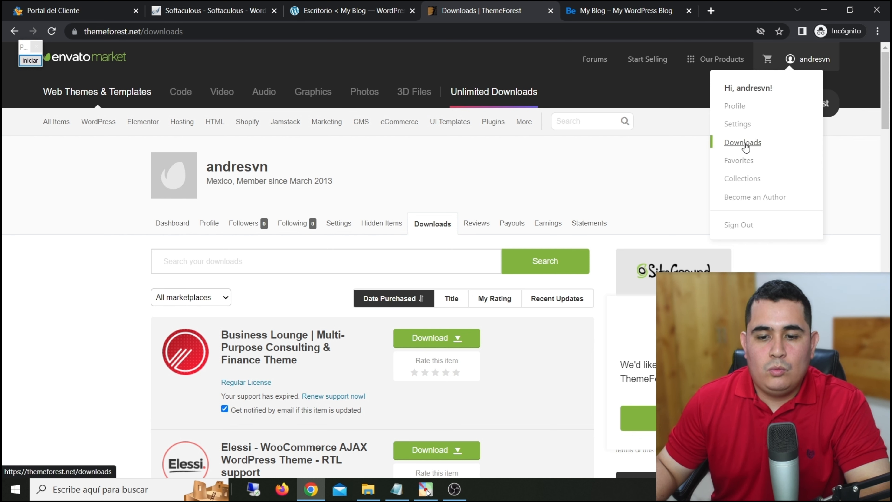
{"action": "scroll", "coordinate": [642, 163], "scroll_direction": "down", "scroll_amount": 5}
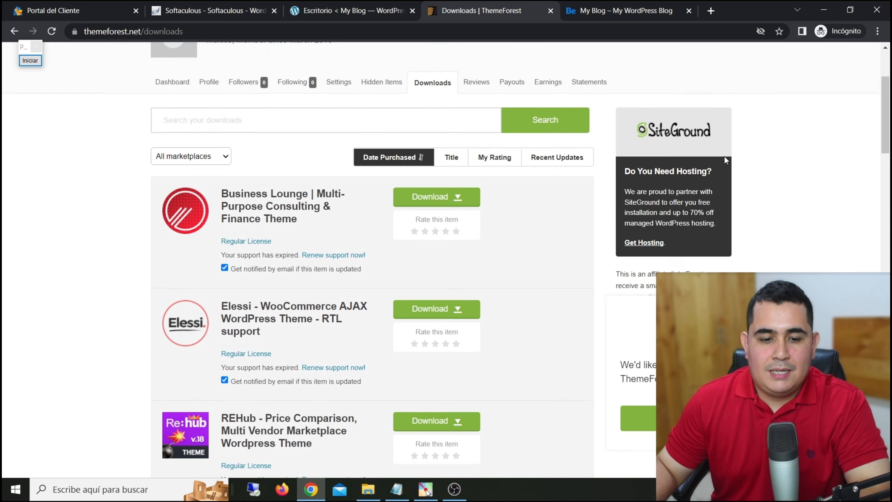
{"action": "scroll", "coordinate": [888, 132], "scroll_direction": "down", "scroll_amount": 2}
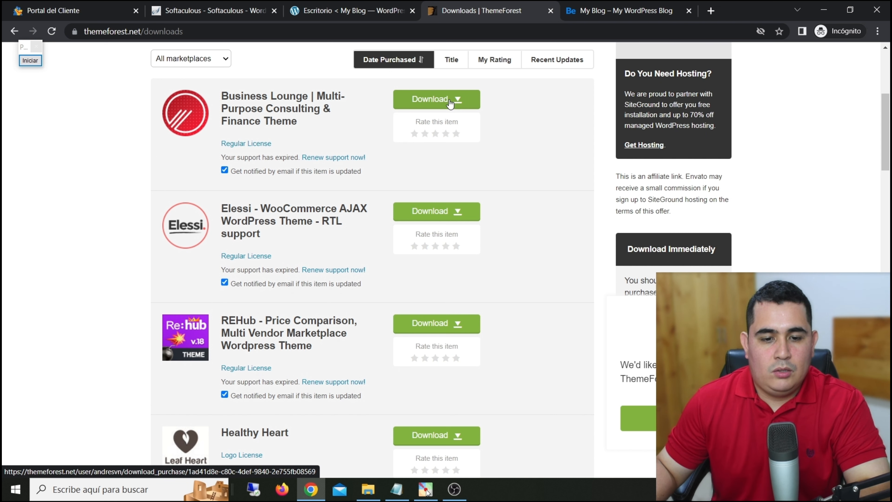
{"action": "left_click", "coordinate": [450, 102]}
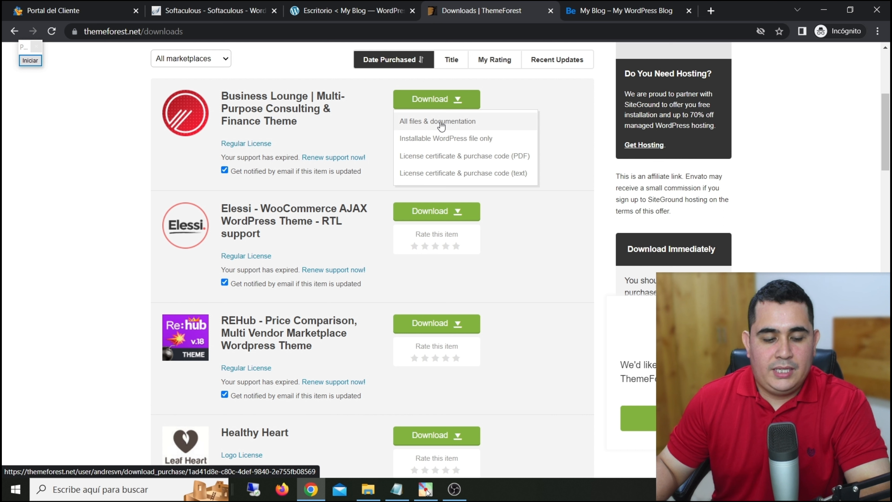
{"action": "left_click", "coordinate": [446, 136]}
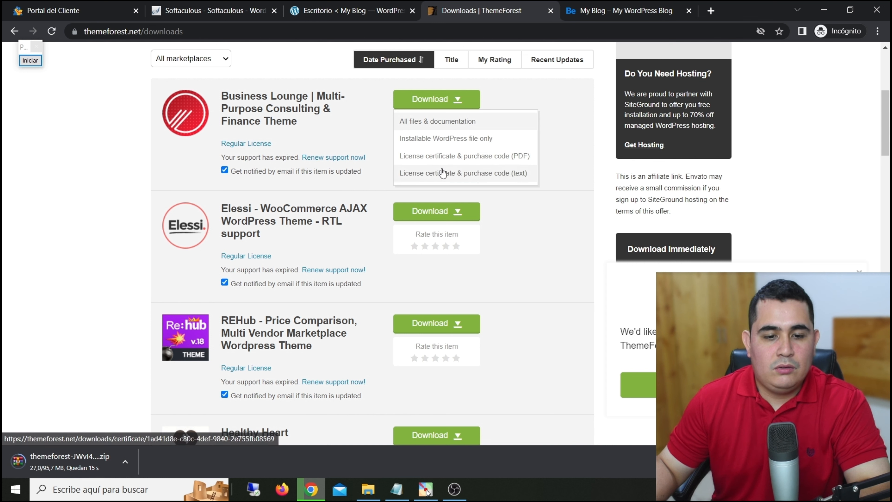
{"action": "left_click", "coordinate": [449, 159]}
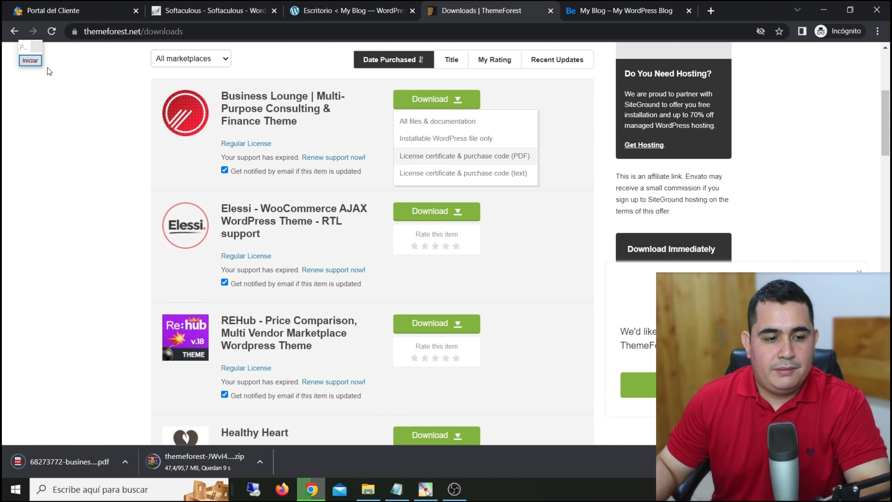
Mark the downloaded license PDF and the theme zip file with red arrows.
{"action": "left_click", "coordinate": [31, 60]}
{"action": "left_click_drag", "start_coordinate": [166, 125], "coordinate": [78, 416]}
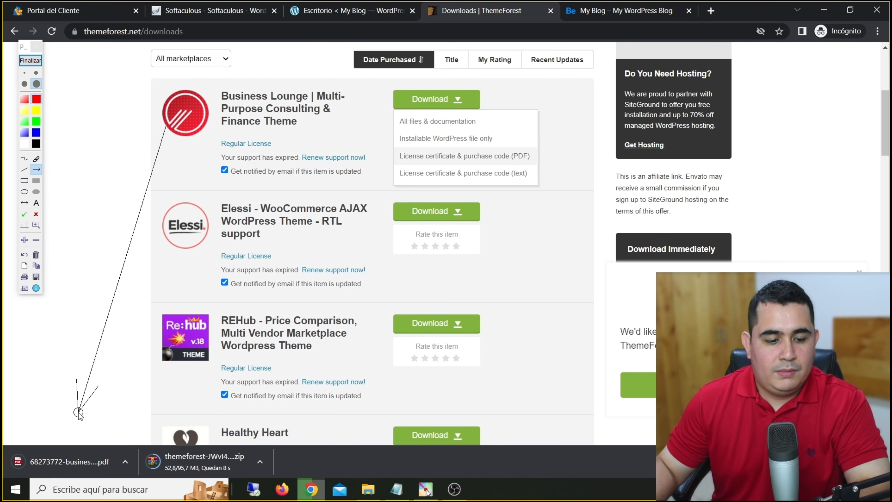
{"action": "left_click_drag", "start_coordinate": [439, 144], "coordinate": [257, 379]}
{"action": "right_click", "coordinate": [249, 409]}
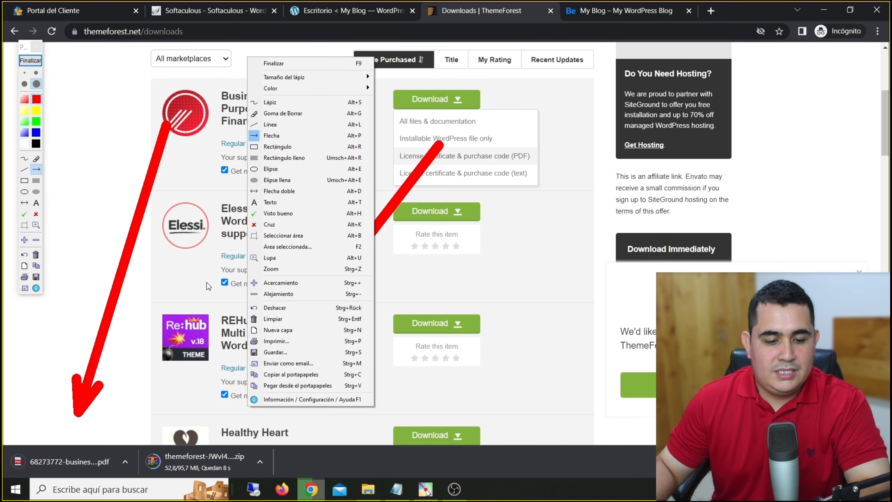
{"action": "left_click", "coordinate": [201, 278]}
{"action": "left_click_drag", "start_coordinate": [292, 164], "coordinate": [210, 438]}
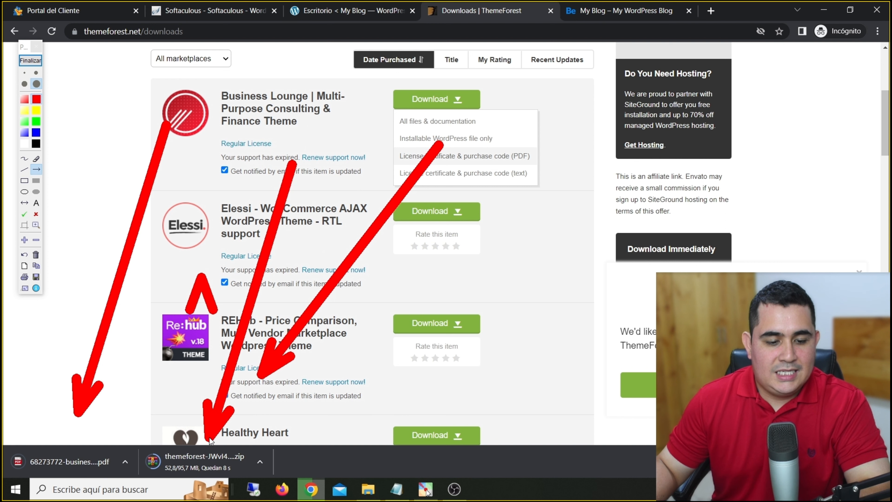
{"action": "left_click_drag", "start_coordinate": [169, 259], "coordinate": [134, 427]}
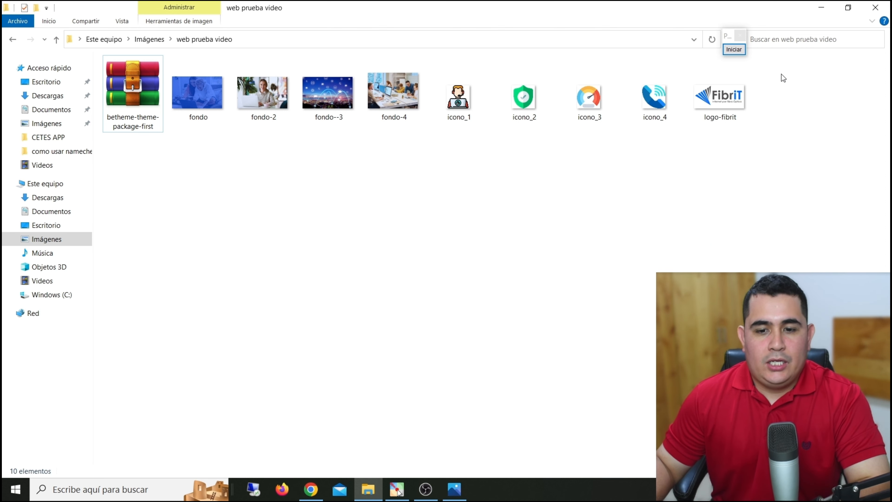
Mark the betheme-theme-package-first archive in the web prueba video folder with a red arrow, and clear it.
{"action": "left_click", "coordinate": [734, 50]}
{"action": "mouse_move", "coordinate": [219, 350]}
{"action": "left_mouse_down"}
{"action": "mouse_move", "coordinate": [133, 165]}
{"action": "mouse_move", "coordinate": [154, 144]}
{"action": "left_mouse_up"}
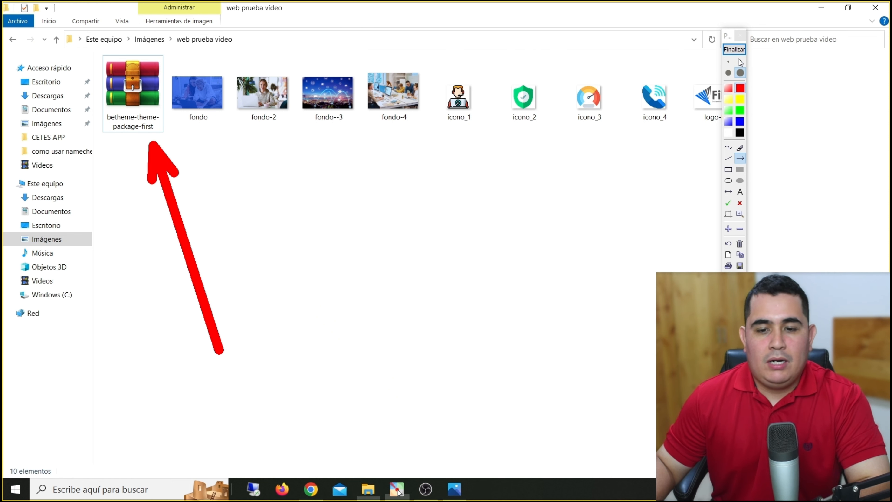
{"action": "left_click", "coordinate": [734, 50]}
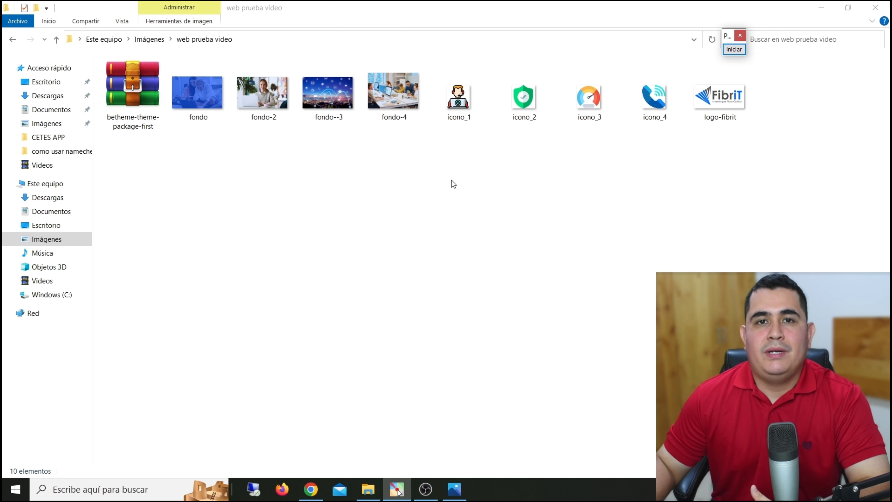
Extract the betheme-theme-package-first archive in its current folder and open the extracted betheme-premium-wordpress-theme folder.
{"action": "right_click", "coordinate": [135, 88]}
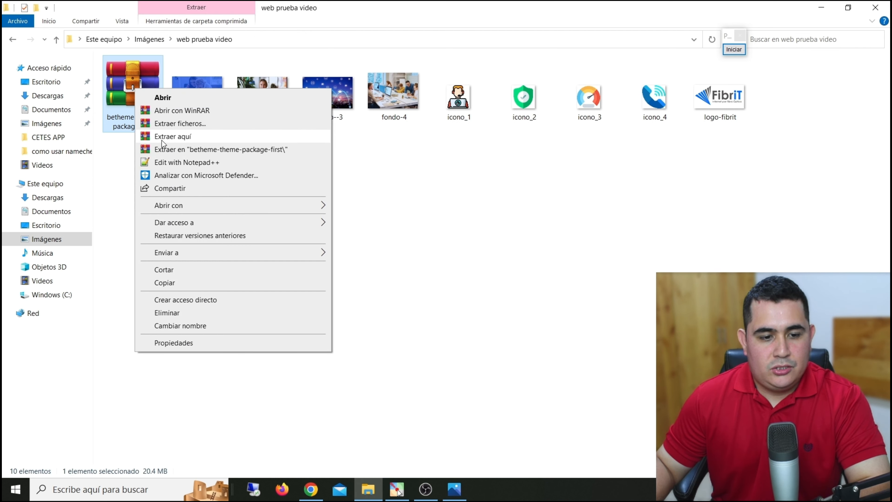
{"action": "left_click", "coordinate": [176, 137]}
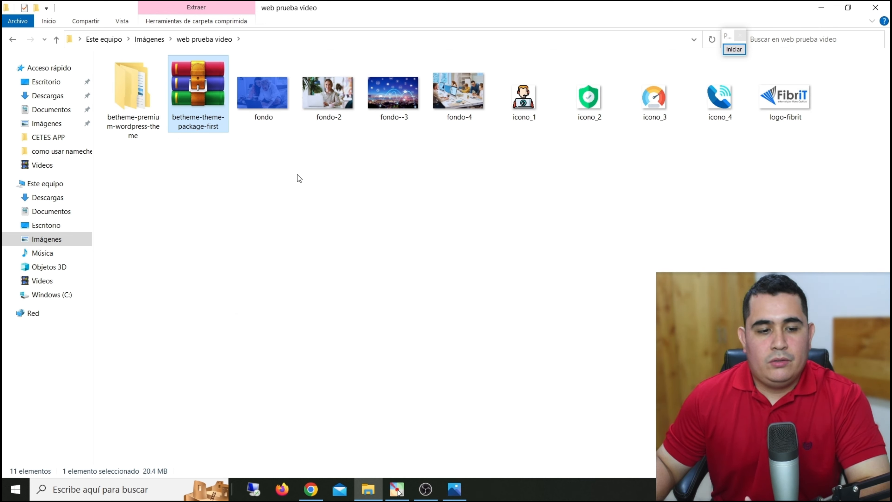
{"action": "left_click", "coordinate": [140, 107]}
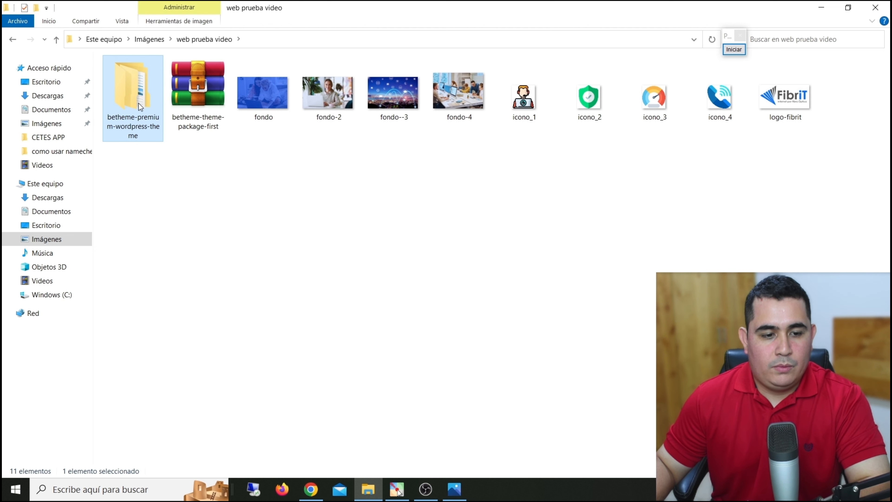
{"action": "double_click", "coordinate": [134, 87]}
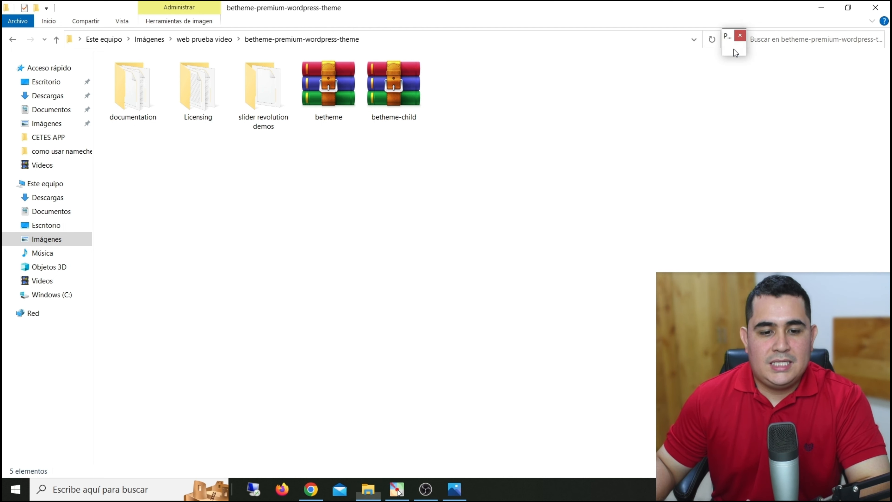
Mark the betheme archive with two red arrows, clear them, and return to the web prueba video folder.
{"action": "left_click", "coordinate": [734, 49]}
{"action": "mouse_move", "coordinate": [189, 343]}
{"action": "left_mouse_down"}
{"action": "mouse_move", "coordinate": [325, 165]}
{"action": "mouse_move", "coordinate": [312, 130]}
{"action": "left_mouse_up"}
{"action": "left_click_drag", "start_coordinate": [427, 285], "coordinate": [341, 139]}
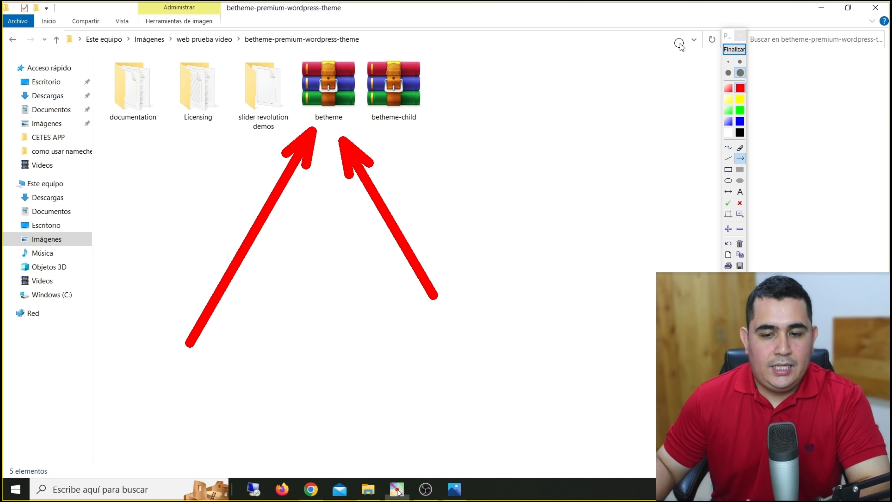
{"action": "left_click", "coordinate": [734, 50]}
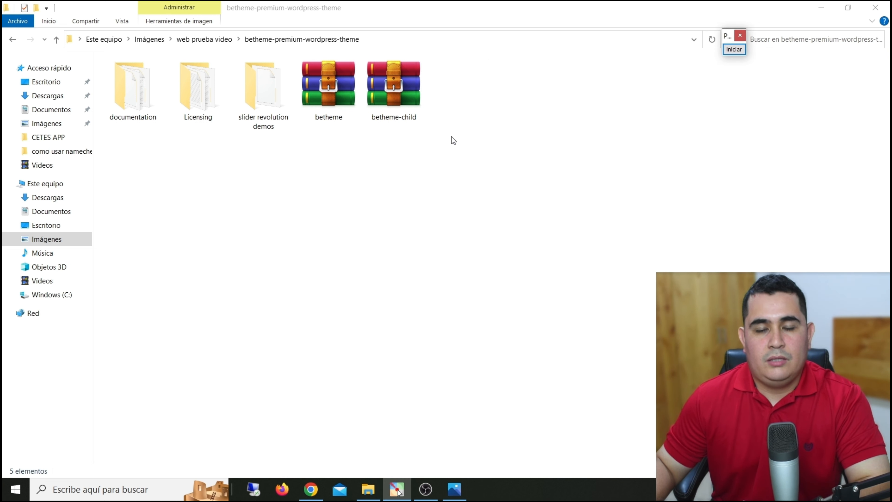
{"action": "left_click", "coordinate": [9, 39]}
{"action": "left_click", "coordinate": [276, 239]}
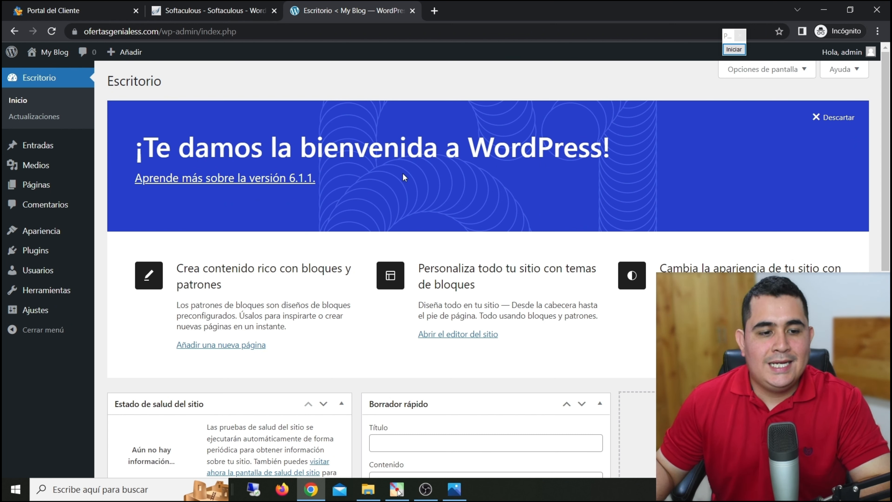
Mark the wp-admin part of the site's address with a red arrow, and clear it.
{"action": "left_click", "coordinate": [734, 49]}
{"action": "mouse_move", "coordinate": [148, 284]}
{"action": "left_mouse_down"}
{"action": "mouse_move", "coordinate": [187, 78]}
{"action": "mouse_move", "coordinate": [168, 38]}
{"action": "left_mouse_up"}
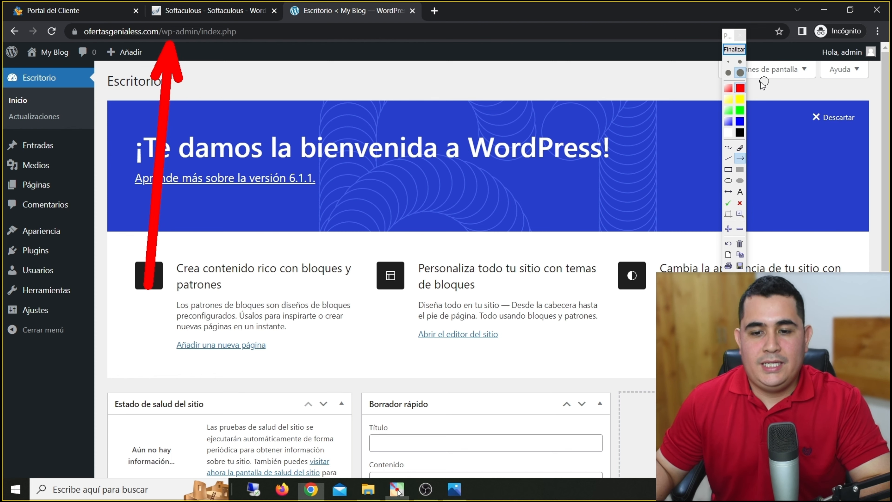
{"action": "left_click", "coordinate": [735, 52]}
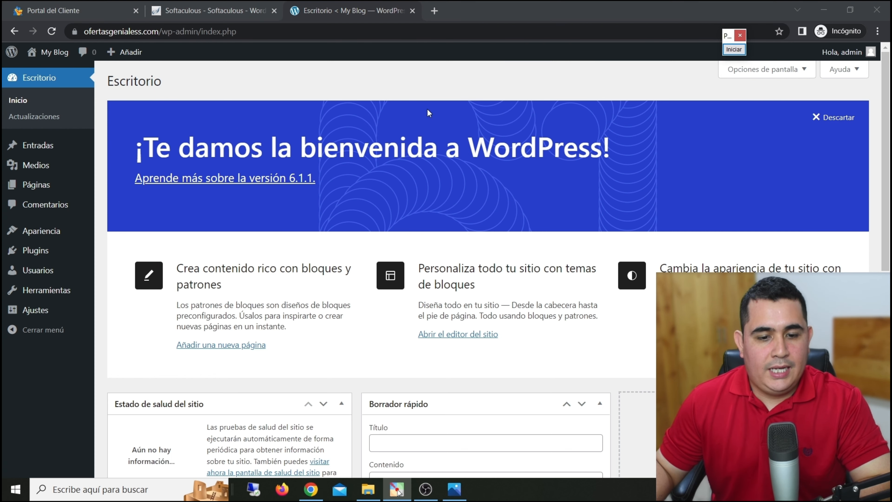
Mark Apariencia with a red arrow, clear it, and open the site's Temas page.
{"action": "left_click", "coordinate": [734, 49]}
{"action": "left_click_drag", "start_coordinate": [348, 160], "coordinate": [71, 228]}
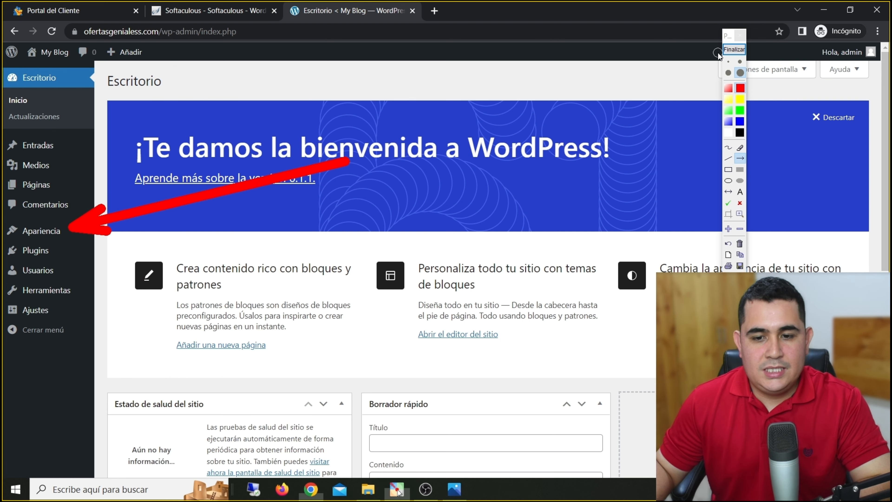
{"action": "left_click", "coordinate": [734, 49]}
{"action": "left_click", "coordinate": [41, 231]}
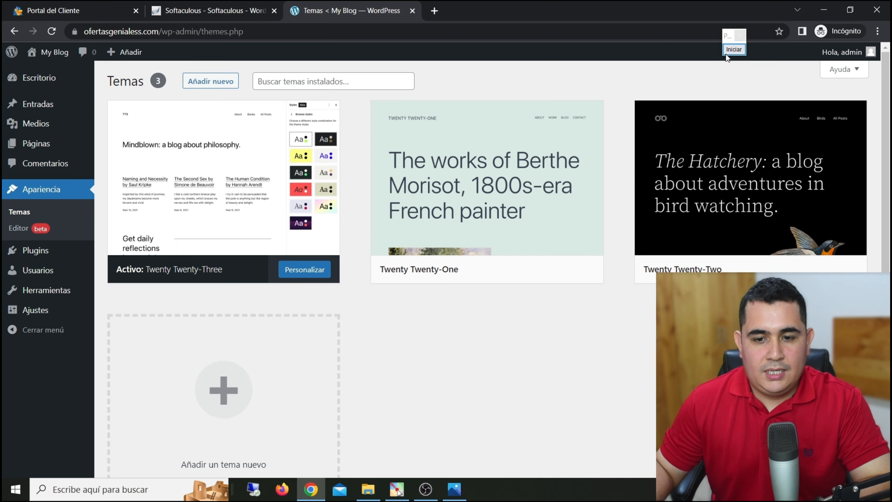
Mark Añadir nuevo with a red arrow, clear it, and open the page for adding themes.
{"action": "left_click", "coordinate": [733, 49]}
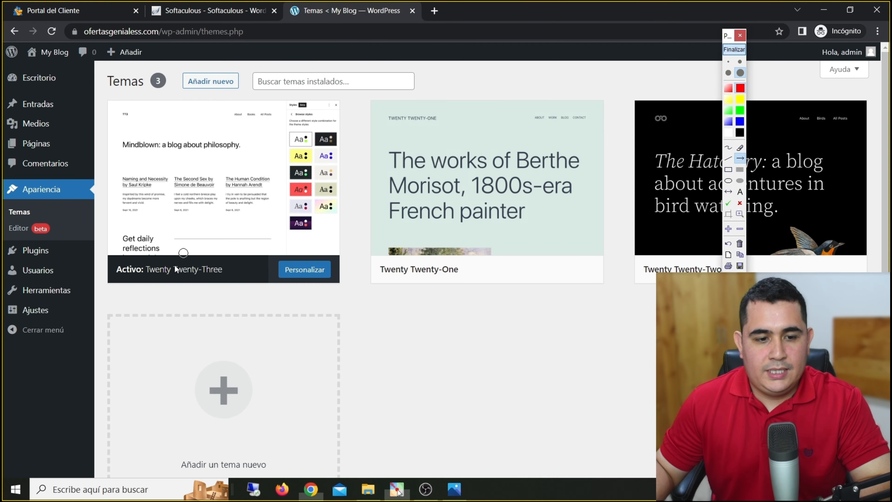
{"action": "mouse_move", "coordinate": [118, 309]}
{"action": "left_mouse_down"}
{"action": "mouse_move", "coordinate": [198, 137]}
{"action": "mouse_move", "coordinate": [183, 95]}
{"action": "left_mouse_up"}
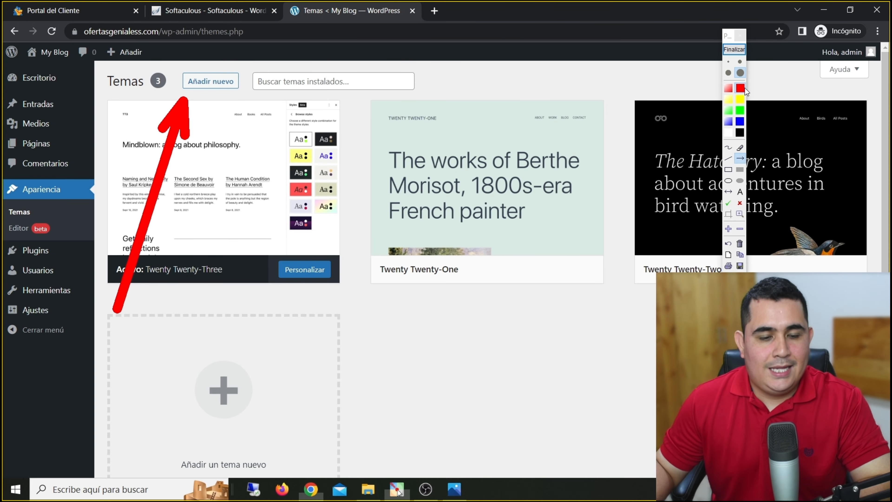
{"action": "left_click", "coordinate": [734, 49]}
{"action": "left_click", "coordinate": [216, 92]}
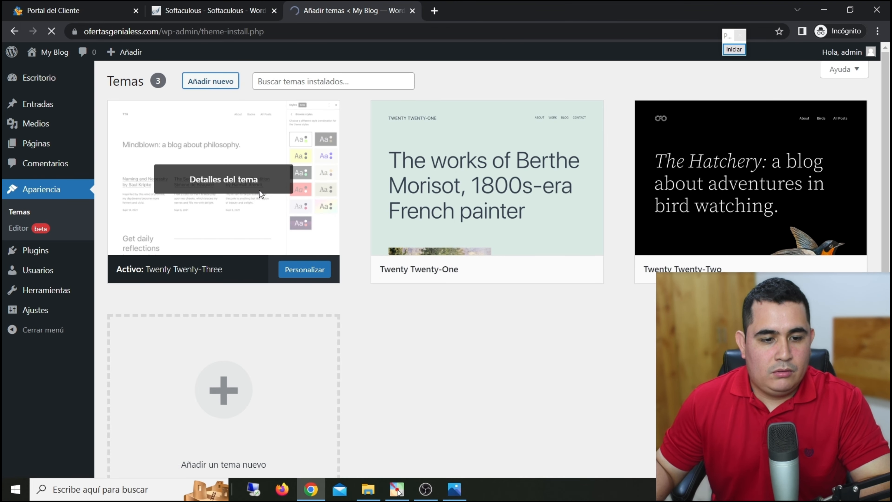
Mark Subir tema with two red arrows, clear them, and open the theme upload form.
{"action": "left_click", "coordinate": [734, 49]}
{"action": "mouse_move", "coordinate": [140, 267]}
{"action": "left_mouse_down"}
{"action": "mouse_move", "coordinate": [229, 137]}
{"action": "mouse_move", "coordinate": [203, 90]}
{"action": "left_mouse_up"}
{"action": "left_click_drag", "start_coordinate": [389, 96], "coordinate": [251, 82]}
{"action": "left_click", "coordinate": [732, 54]}
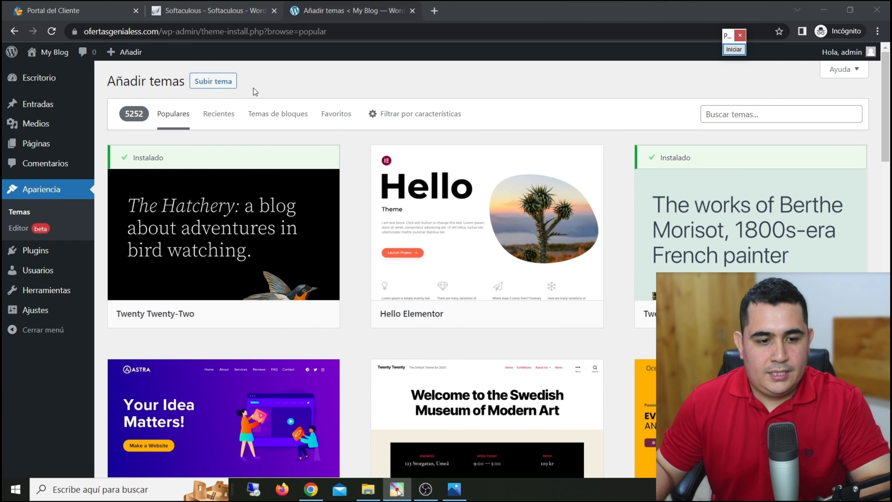
{"action": "left_click", "coordinate": [214, 85]}
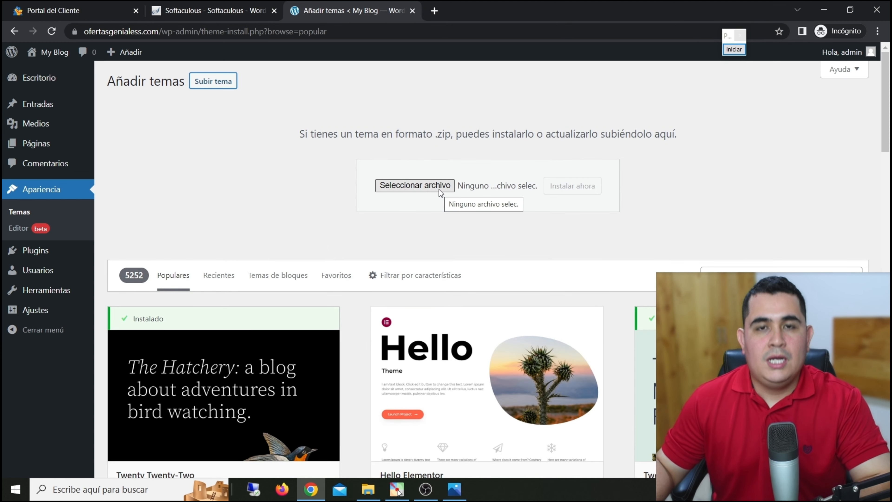
Browse for the theme file in the betheme-premium-wordpress-theme folder and mark the betheme archive with two red arrows, then clear them.
{"action": "left_click", "coordinate": [411, 186]}
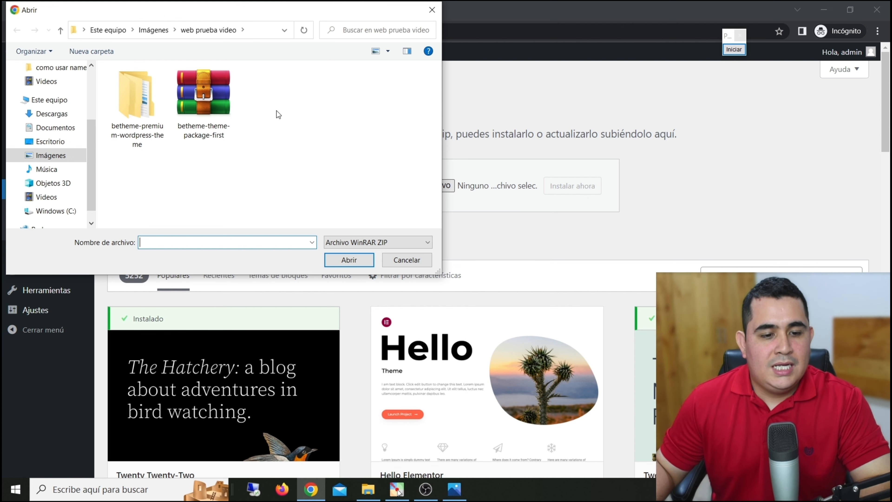
{"action": "double_click", "coordinate": [153, 110]}
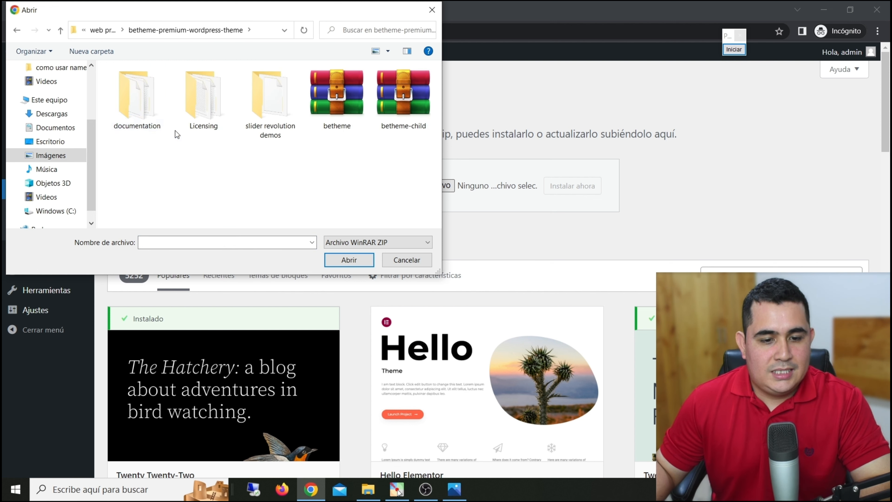
{"action": "left_click", "coordinate": [734, 50]}
{"action": "left_click_drag", "start_coordinate": [202, 325], "coordinate": [320, 141]}
{"action": "mouse_move", "coordinate": [371, 373]}
{"action": "left_mouse_down"}
{"action": "mouse_move", "coordinate": [388, 287]}
{"action": "mouse_move", "coordinate": [344, 148]}
{"action": "left_mouse_up"}
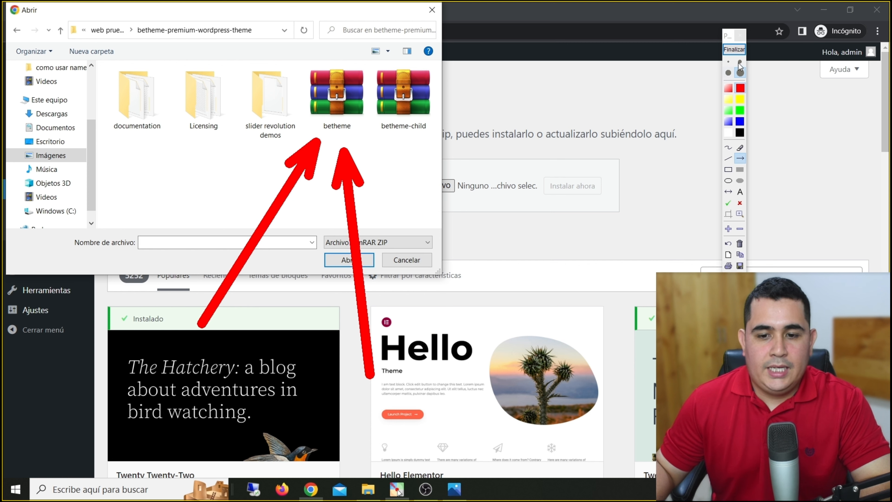
{"action": "left_click", "coordinate": [734, 49]}
Choose the betheme archive as the theme file, mark Instalar ahora with a red arrow, and install the theme.
{"action": "left_click", "coordinate": [336, 88]}
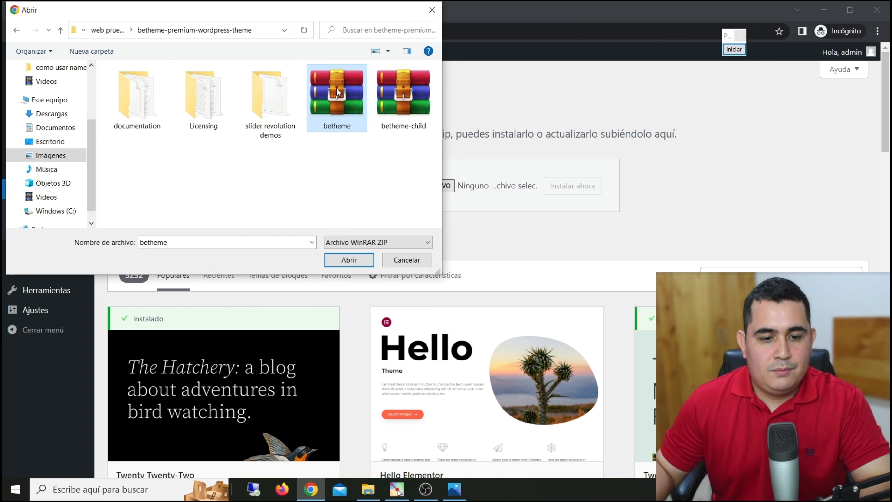
{"action": "left_click", "coordinate": [343, 264]}
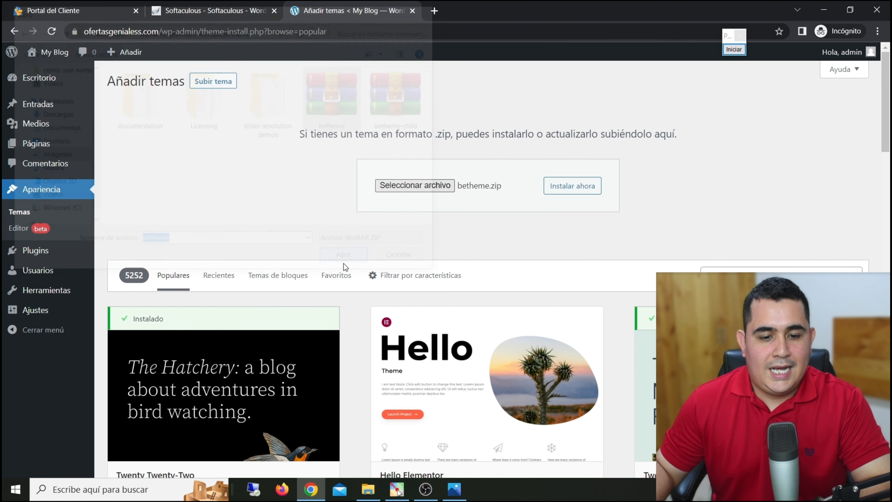
{"action": "left_click", "coordinate": [734, 49]}
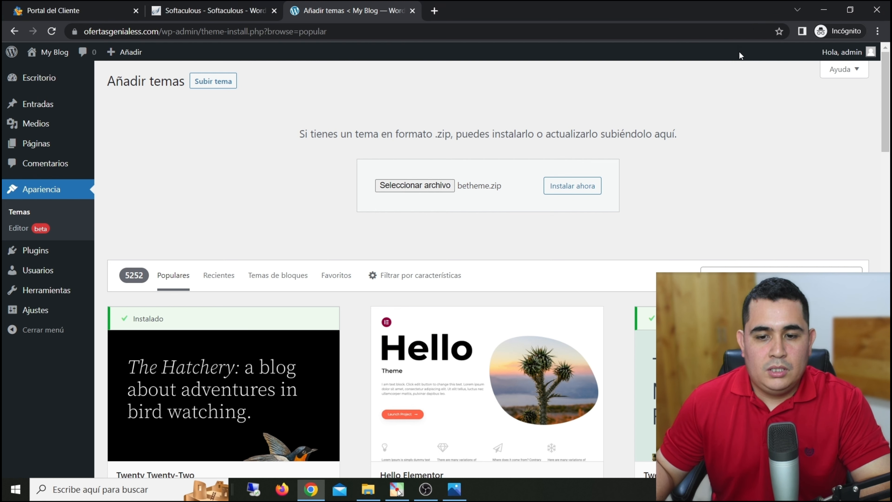
{"action": "left_click_drag", "start_coordinate": [423, 426], "coordinate": [551, 210]}
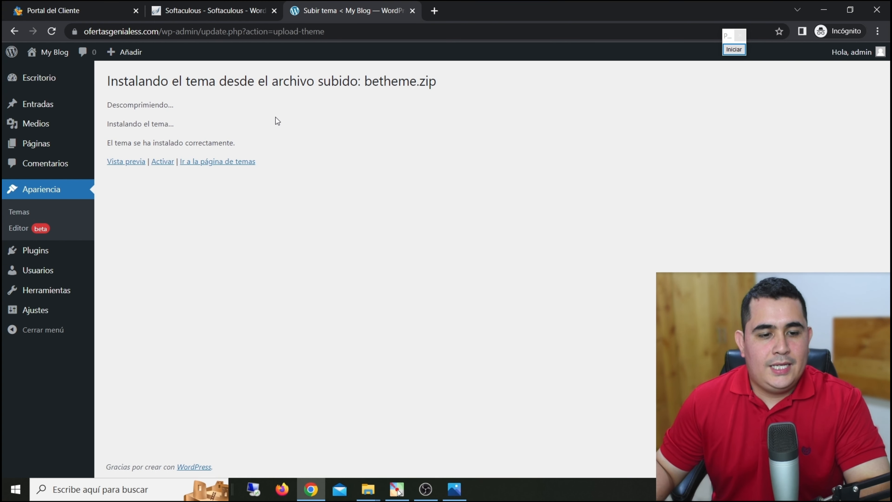
Mark the installation messages and the Activar link with four red arrows, clear them, and activate the Betheme theme.
{"action": "left_click", "coordinate": [730, 53]}
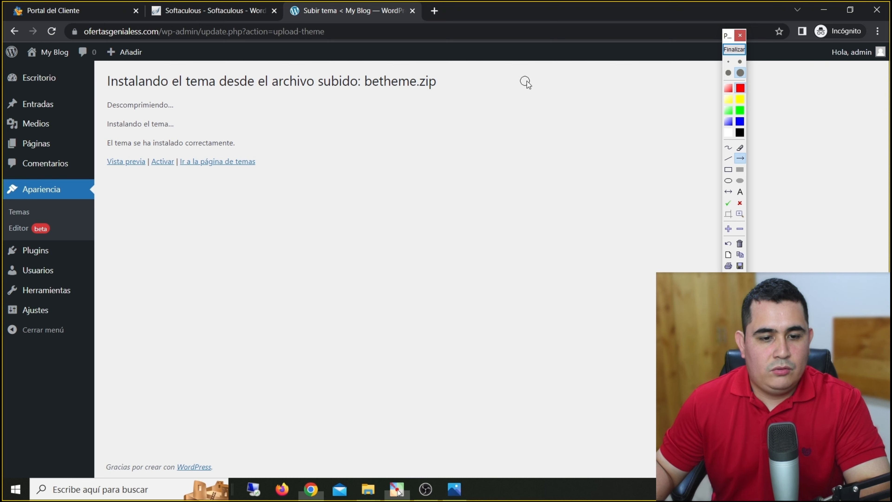
{"action": "left_click_drag", "start_coordinate": [535, 75], "coordinate": [448, 84]}
{"action": "left_click_drag", "start_coordinate": [272, 101], "coordinate": [174, 100]}
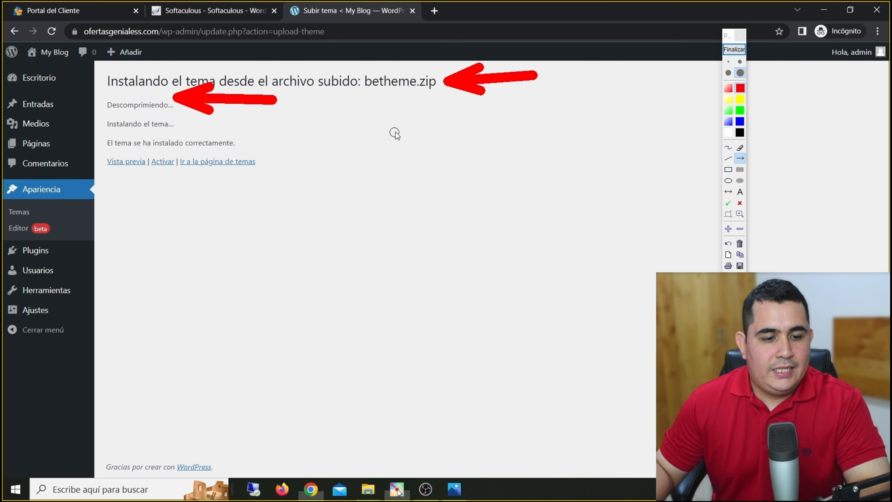
{"action": "left_click_drag", "start_coordinate": [402, 129], "coordinate": [246, 144]}
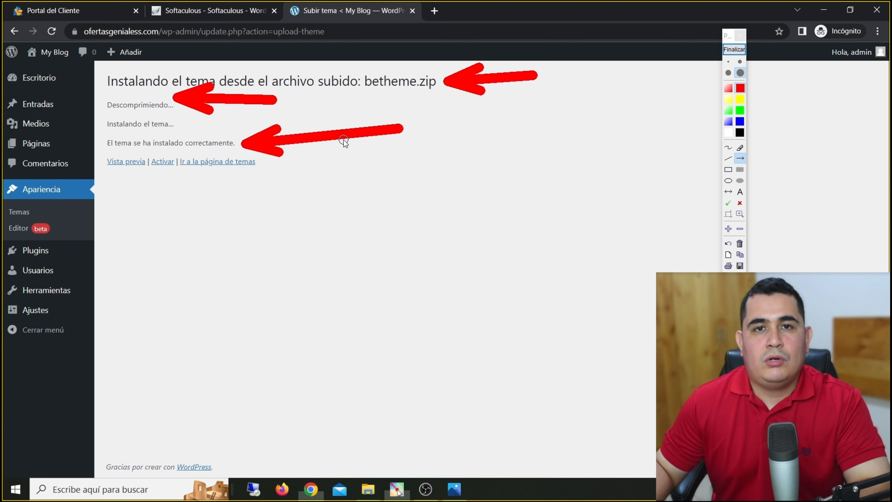
{"action": "left_click_drag", "start_coordinate": [148, 306], "coordinate": [163, 173]}
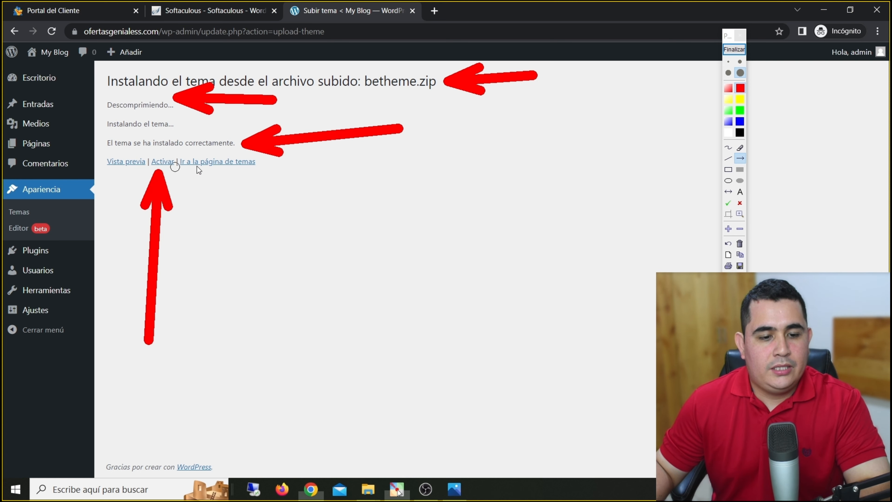
{"action": "left_click", "coordinate": [734, 49]}
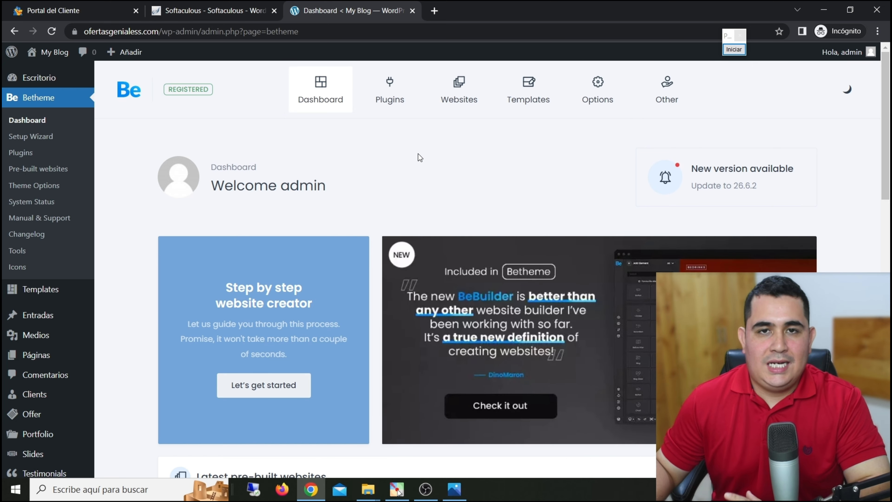
Switch to the registro plantilla.png image and mark the welcome heading, Theme Registration heading and purchase code field with red arrows.
{"action": "left_click", "coordinate": [456, 490]}
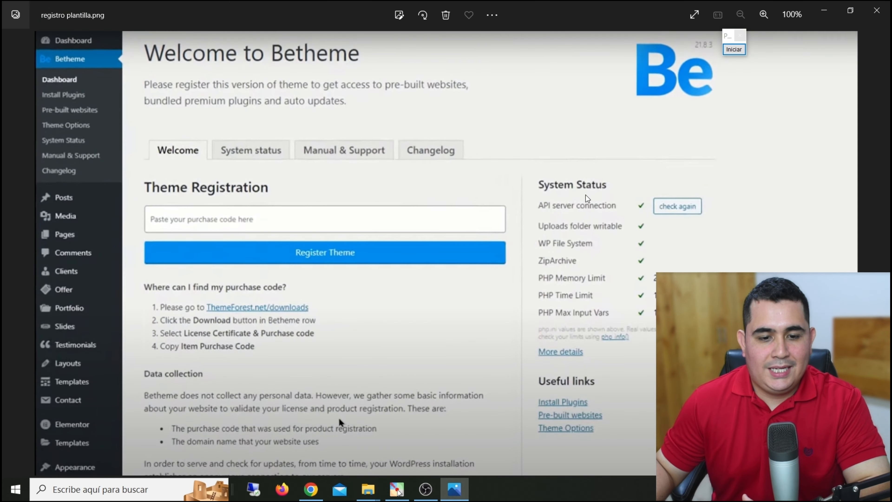
{"action": "left_click", "coordinate": [734, 49]}
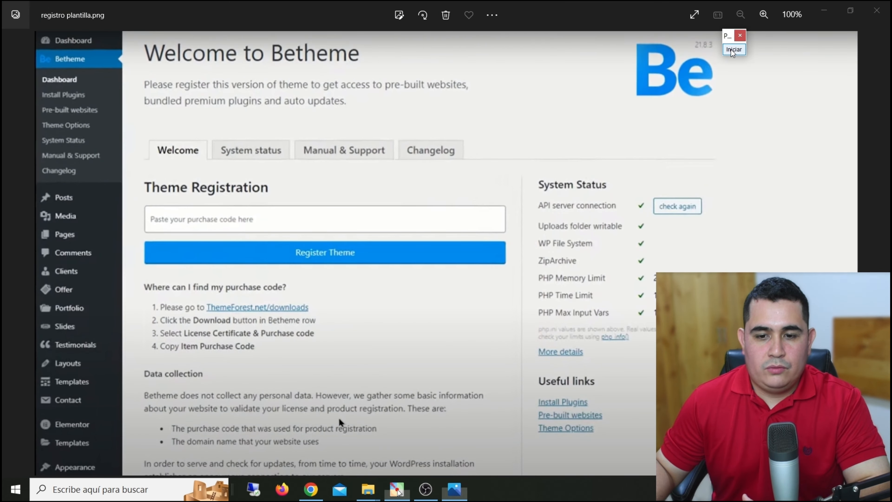
{"action": "left_click_drag", "start_coordinate": [553, 32], "coordinate": [374, 53]}
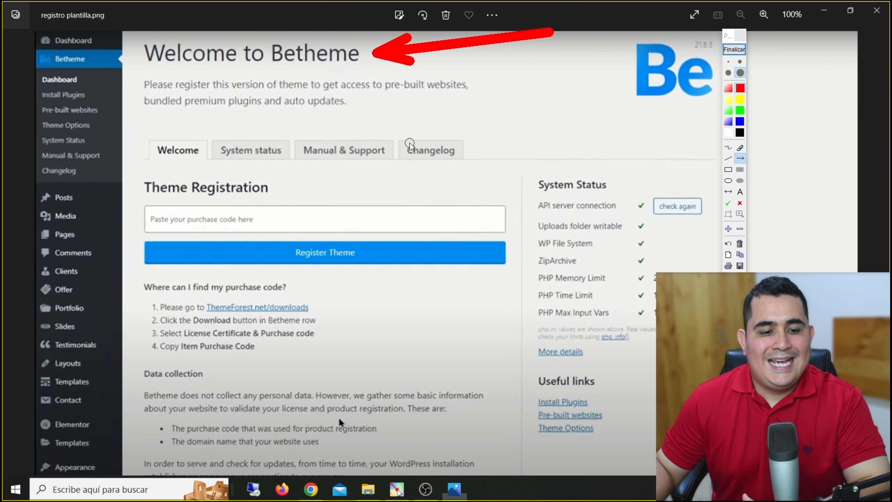
{"action": "mouse_move", "coordinate": [580, 126]}
{"action": "left_mouse_down"}
{"action": "mouse_move", "coordinate": [432, 179]}
{"action": "mouse_move", "coordinate": [284, 187]}
{"action": "left_mouse_up"}
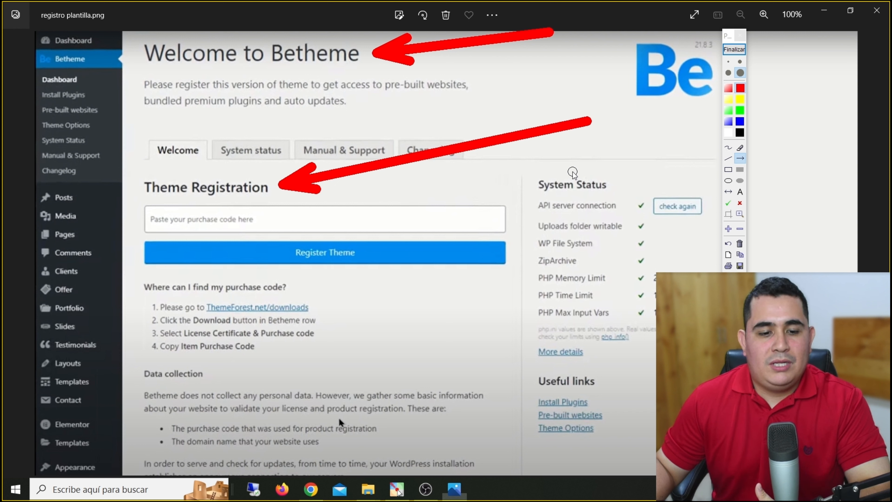
{"action": "mouse_move", "coordinate": [634, 142]}
{"action": "left_mouse_down"}
{"action": "mouse_move", "coordinate": [566, 183]}
{"action": "mouse_move", "coordinate": [498, 206]}
{"action": "left_mouse_up"}
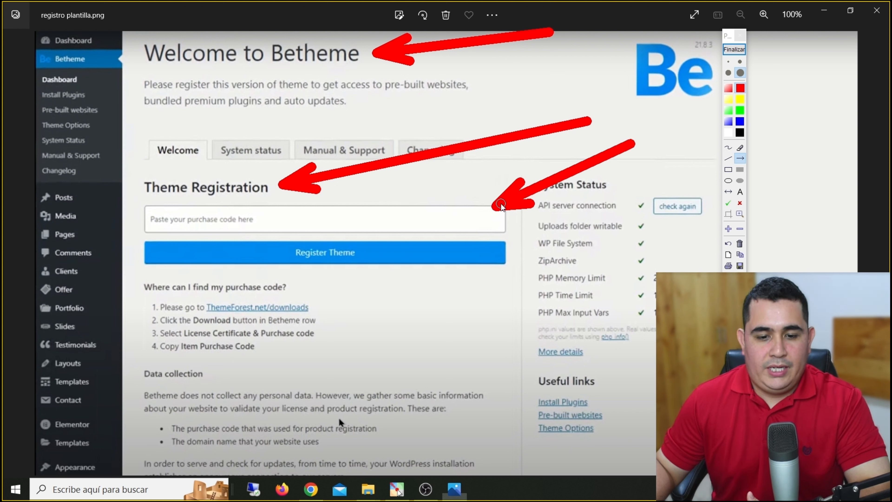
{"action": "left_click", "coordinate": [734, 49]}
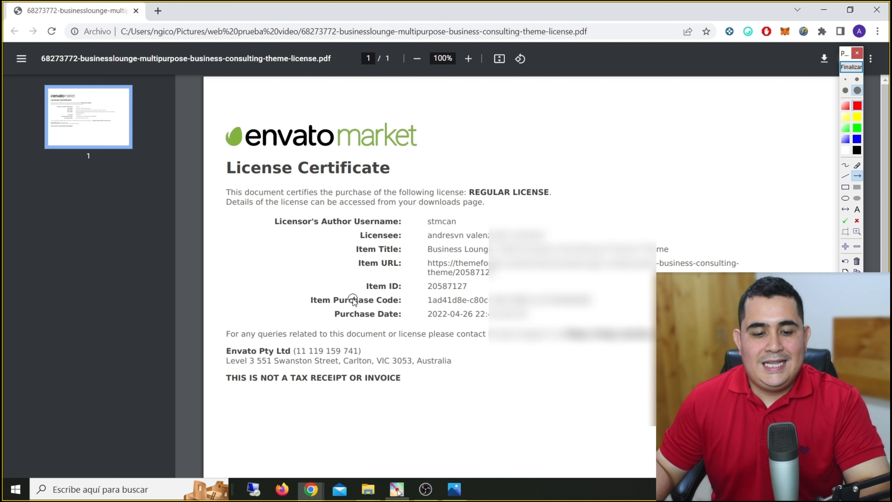
Mark the Item Purchase Code label in the license PDF with a red arrow, clear it, and select the code.
{"action": "left_click_drag", "start_coordinate": [170, 272], "coordinate": [303, 300]}
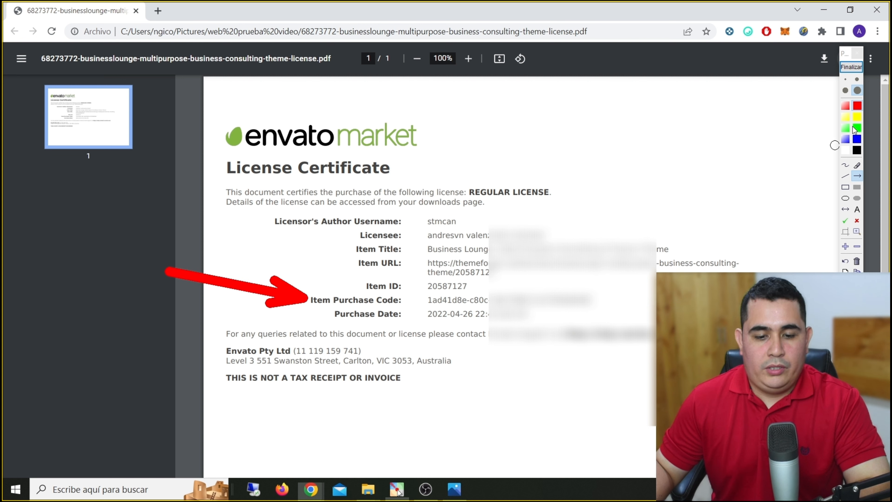
{"action": "left_click", "coordinate": [850, 67]}
{"action": "left_click_drag", "start_coordinate": [422, 299], "coordinate": [593, 300]}
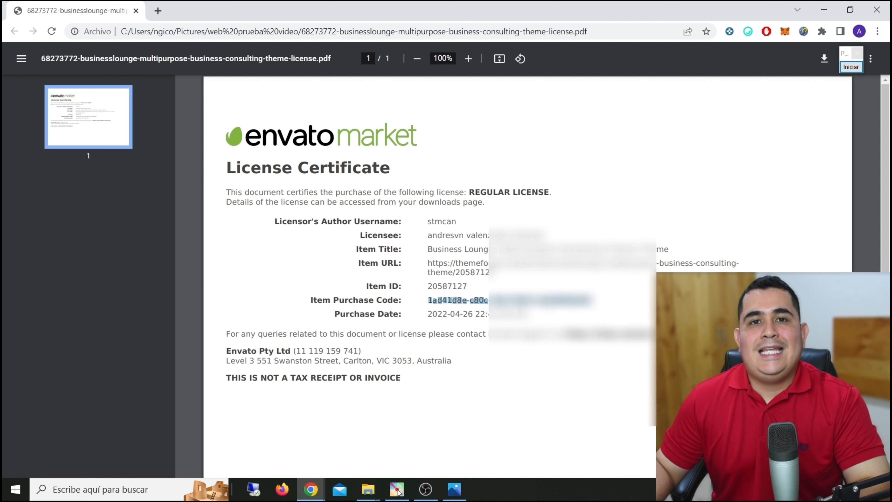
Review the registration image, return to the Betheme dashboard, and mark its REGISTERED badge with two red arrows.
{"action": "left_click", "coordinate": [454, 489]}
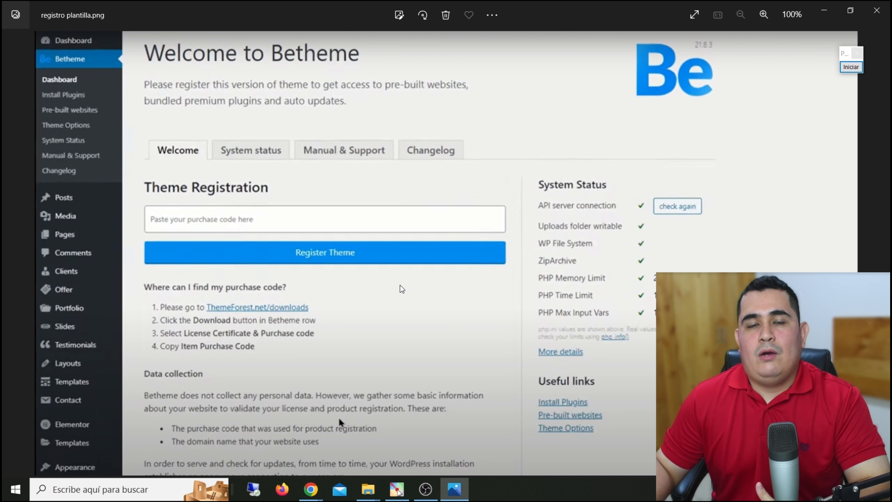
{"action": "mouse_move", "coordinate": [311, 489]}
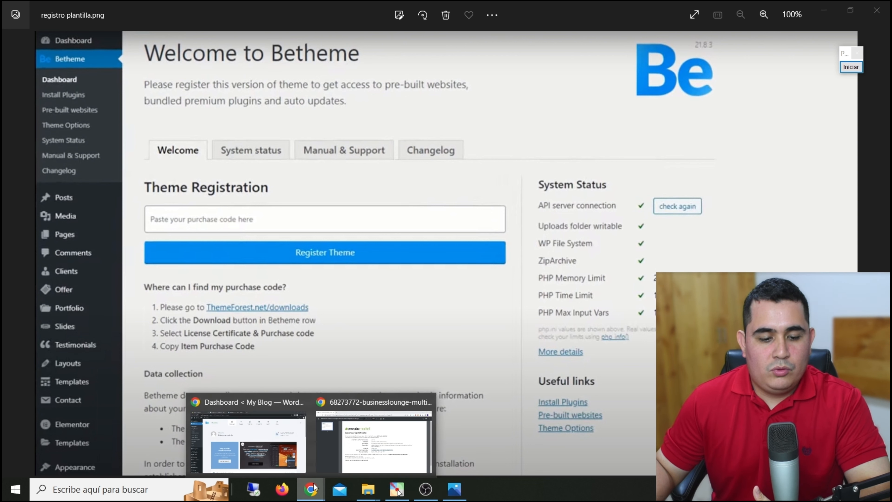
{"action": "left_click", "coordinate": [253, 454]}
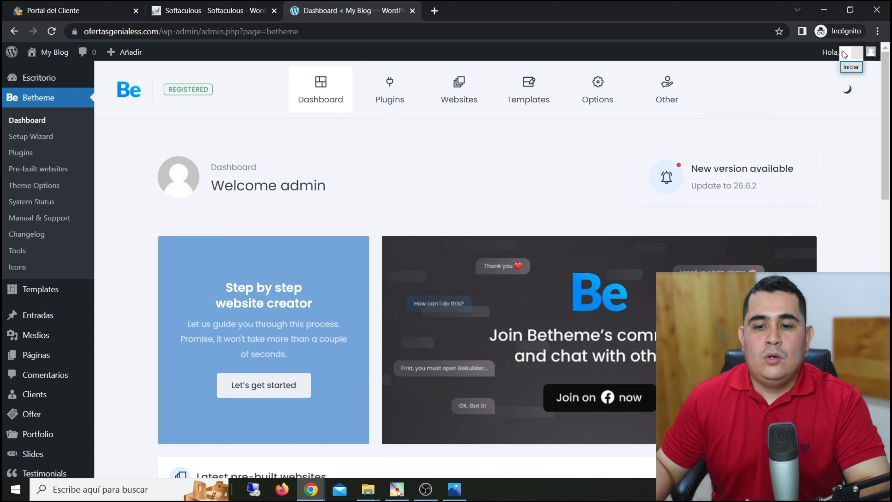
{"action": "left_click", "coordinate": [851, 67]}
{"action": "mouse_move", "coordinate": [212, 283]}
{"action": "left_mouse_down"}
{"action": "mouse_move", "coordinate": [217, 225]}
{"action": "mouse_move", "coordinate": [182, 117]}
{"action": "left_mouse_up"}
{"action": "mouse_move", "coordinate": [429, 221]}
{"action": "left_mouse_down"}
{"action": "mouse_move", "coordinate": [225, 122]}
{"action": "mouse_move", "coordinate": [213, 102]}
{"action": "left_mouse_up"}
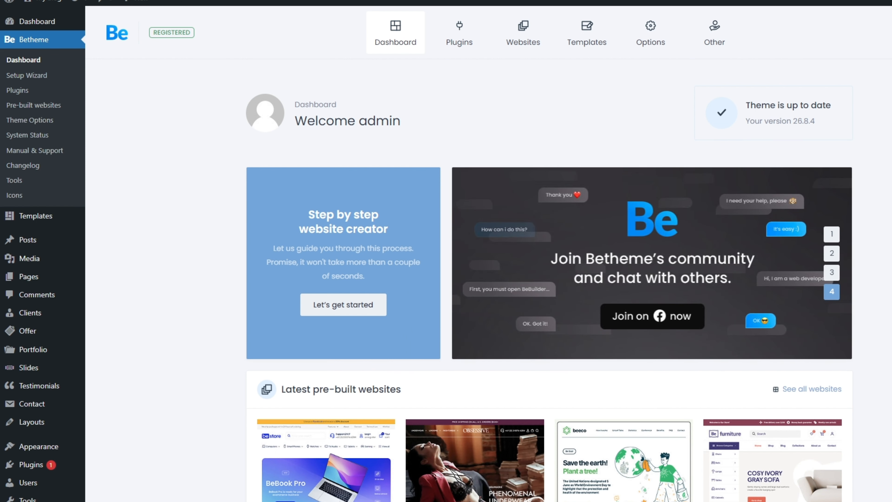
Mark the Websites section with a red arrow and open Betheme's pre-built websites gallery.
{"action": "left_click_drag", "start_coordinate": [449, 240], "coordinate": [516, 53]}
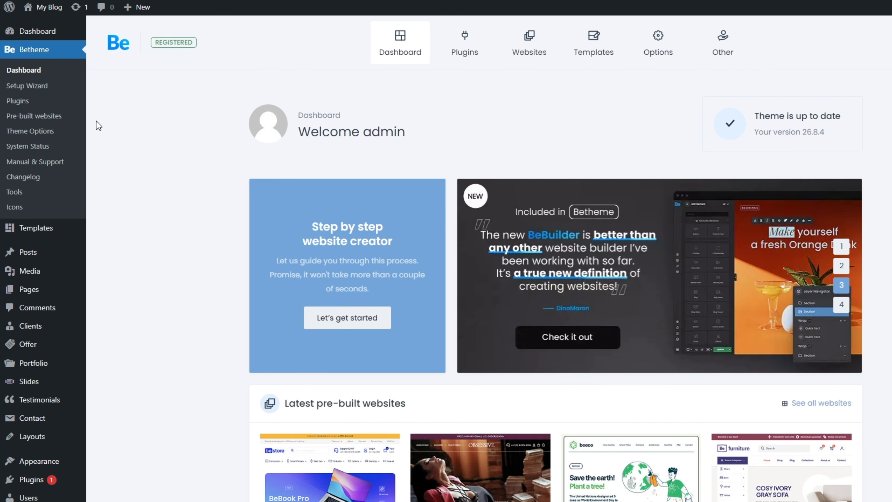
{"action": "scroll", "coordinate": [203, 229], "scroll_direction": "down", "scroll_amount": 5}
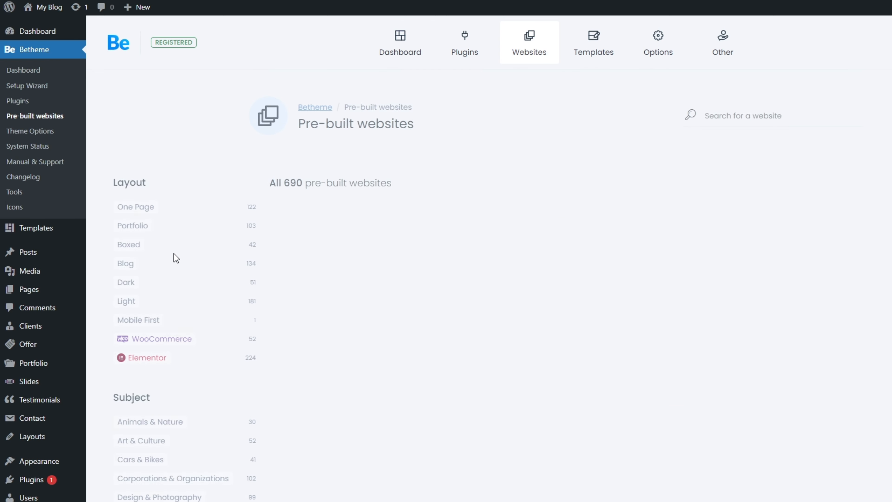
{"action": "scroll", "coordinate": [454, 156], "scroll_direction": "down", "scroll_amount": 3}
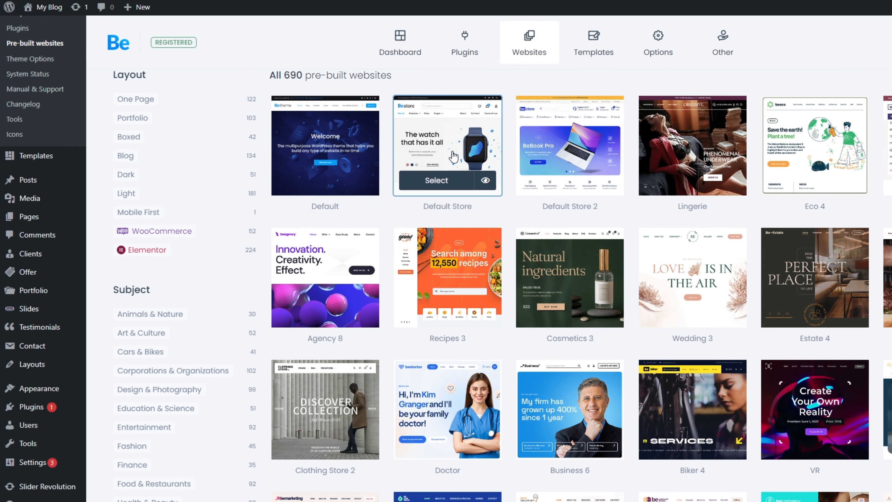
Examine the pre-built website thumbnails, including Default Store, Cosmetics 3 and the designs further down the gallery.
{"action": "scroll", "coordinate": [594, 152], "scroll_direction": "up", "scroll_amount": 3}
{"action": "scroll", "coordinate": [580, 141], "scroll_direction": "up", "scroll_amount": 1}
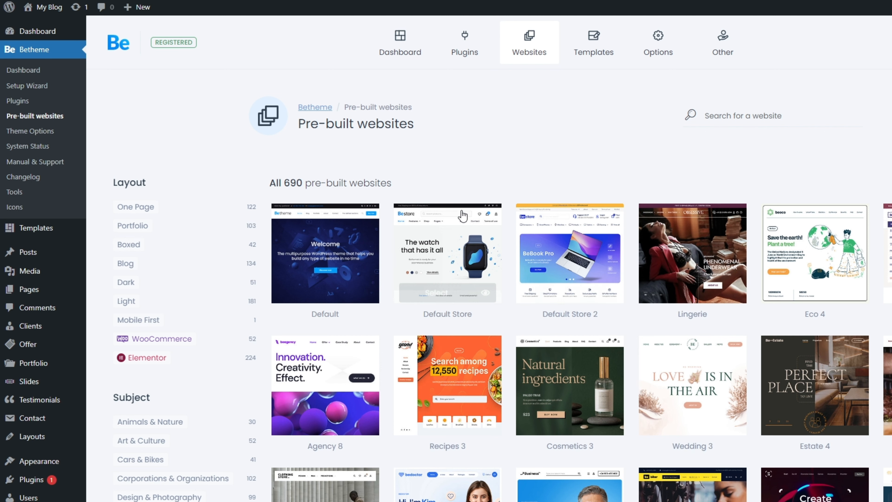
{"action": "scroll", "coordinate": [548, 167], "scroll_direction": "down", "scroll_amount": 3}
{"action": "mouse_move", "coordinate": [554, 287]}
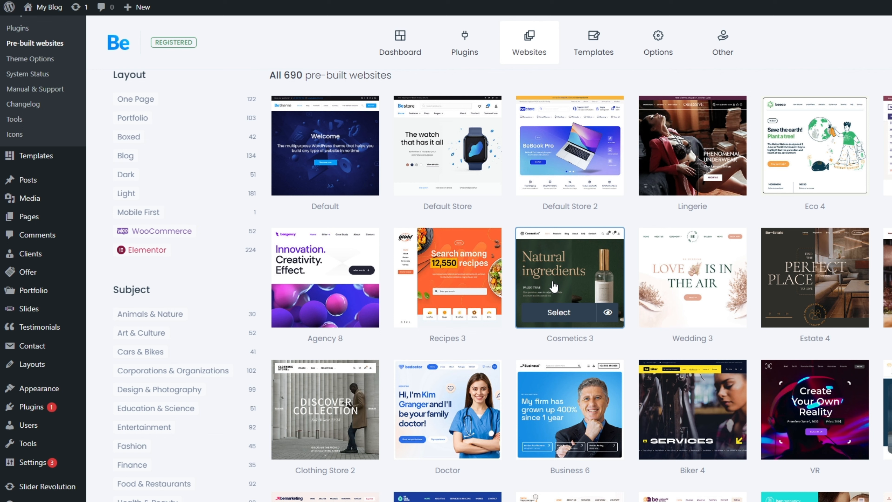
{"action": "mouse_move", "coordinate": [447, 171]}
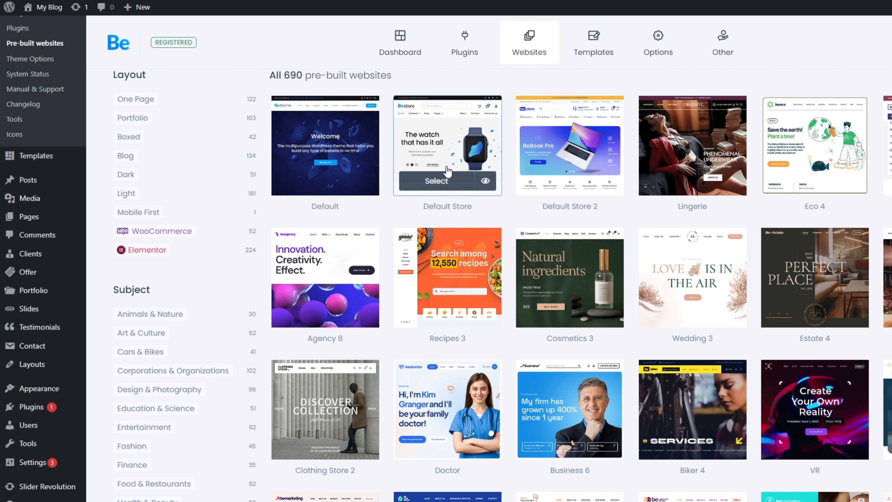
{"action": "scroll", "coordinate": [534, 260], "scroll_direction": "down", "scroll_amount": 7}
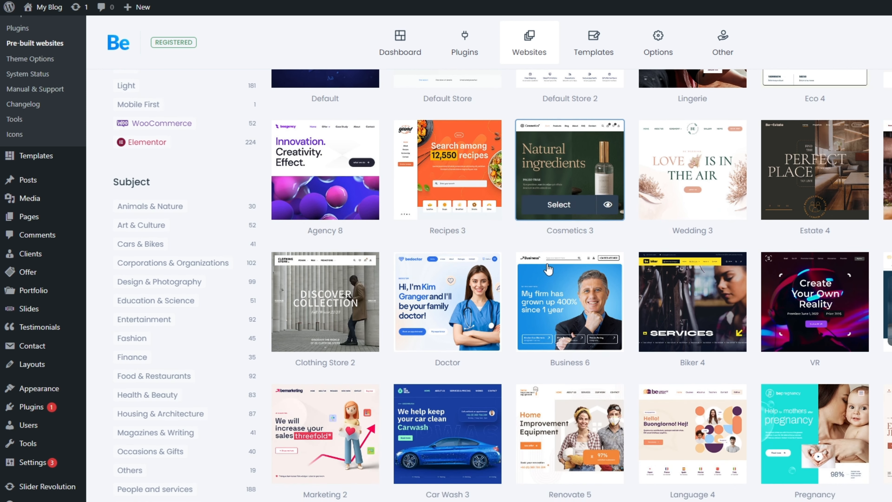
{"action": "scroll", "coordinate": [551, 275], "scroll_direction": "down", "scroll_amount": 4}
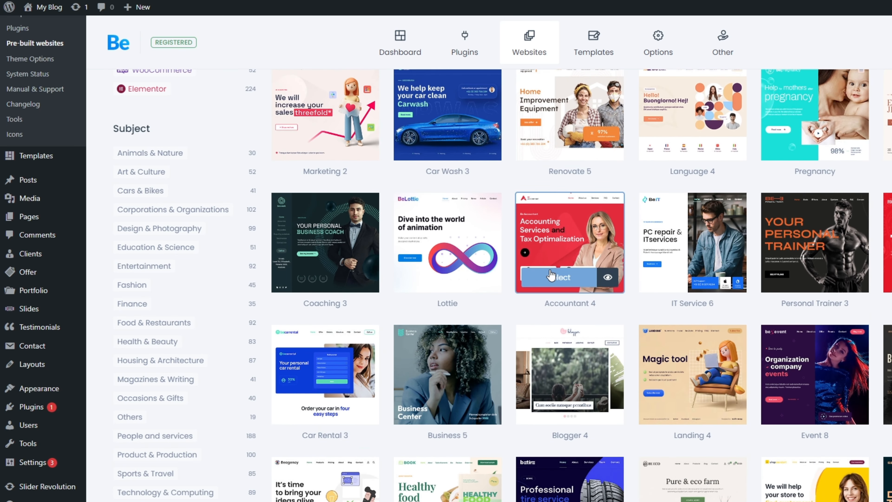
{"action": "scroll", "coordinate": [551, 275], "scroll_direction": "down", "scroll_amount": 4}
{"action": "scroll", "coordinate": [551, 275], "scroll_direction": "up", "scroll_amount": 8}
{"action": "scroll", "coordinate": [551, 275], "scroll_direction": "up", "scroll_amount": 7}
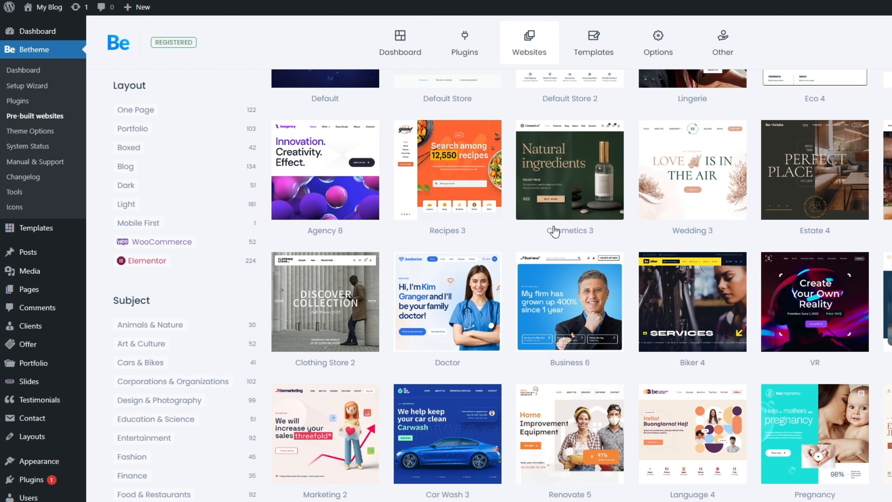
Search the pre-built websites for "ski", mark the Ski design with a red arrow, and select it.
{"action": "scroll", "coordinate": [562, 197], "scroll_direction": "up", "scroll_amount": 2}
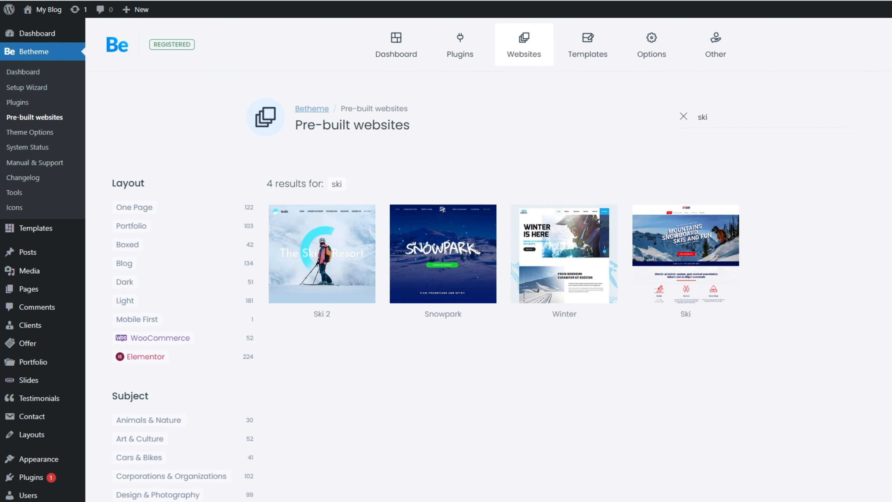
{"action": "mouse_move", "coordinate": [570, 463]}
{"action": "left_mouse_down"}
{"action": "mouse_move", "coordinate": [667, 380]}
{"action": "mouse_move", "coordinate": [669, 319]}
{"action": "left_mouse_up"}
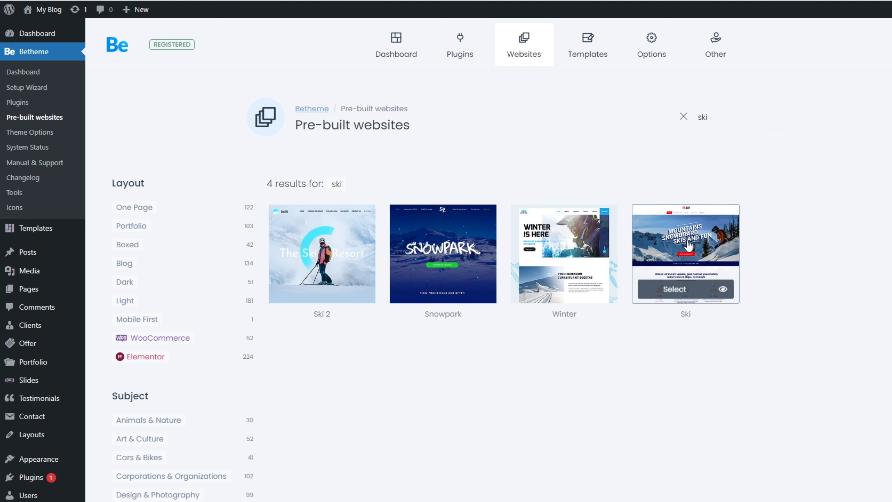
{"action": "left_click", "coordinate": [660, 290]}
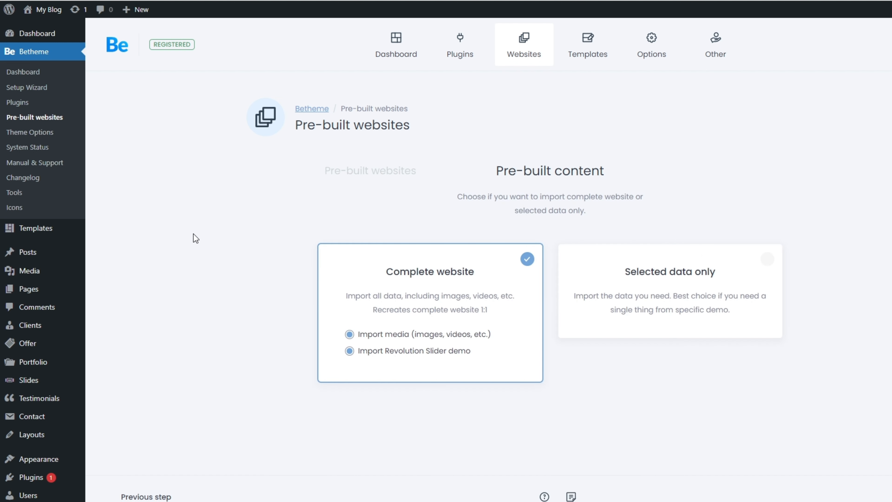
Keep the Complete website import with media and Revolution Slider demo, mark Next step with two red arrows, and continue to Complete setup.
{"action": "scroll", "coordinate": [194, 238], "scroll_direction": "down", "scroll_amount": 2}
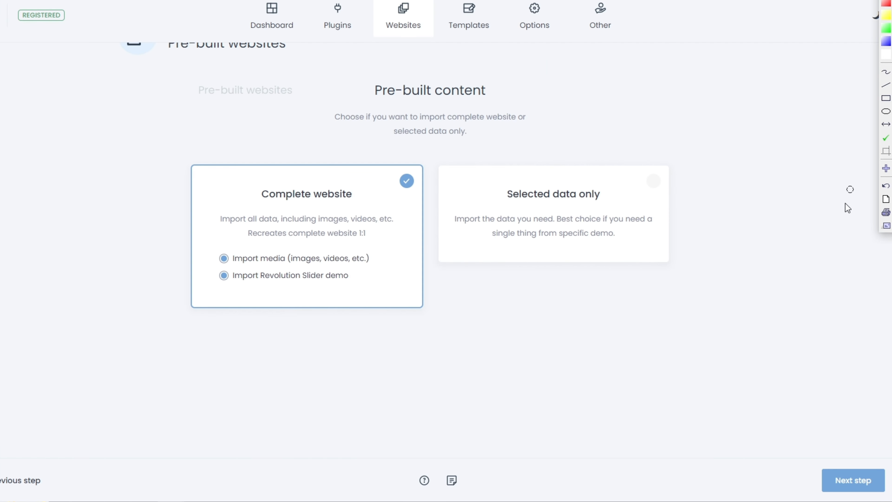
{"action": "mouse_move", "coordinate": [735, 235]}
{"action": "left_mouse_down"}
{"action": "mouse_move", "coordinate": [772, 356]}
{"action": "mouse_move", "coordinate": [830, 447]}
{"action": "left_mouse_up"}
{"action": "left_click_drag", "start_coordinate": [512, 400], "coordinate": [788, 475]}
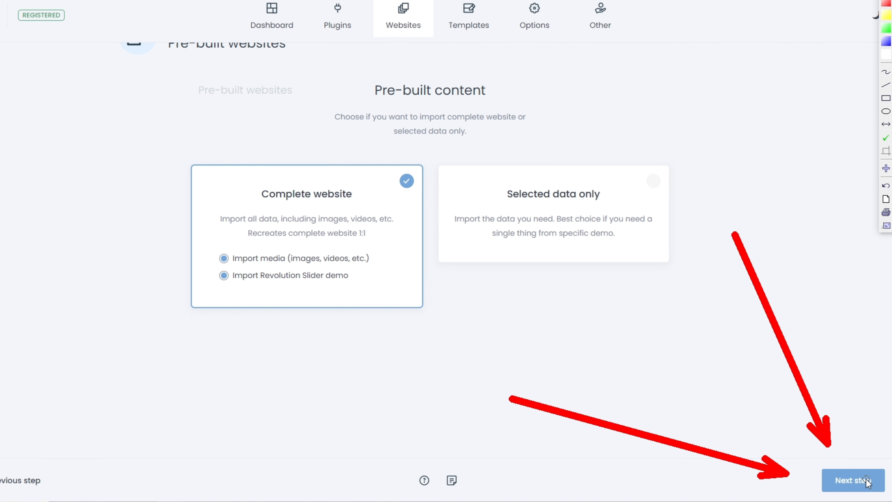
{"action": "key", "text": "Escape"}
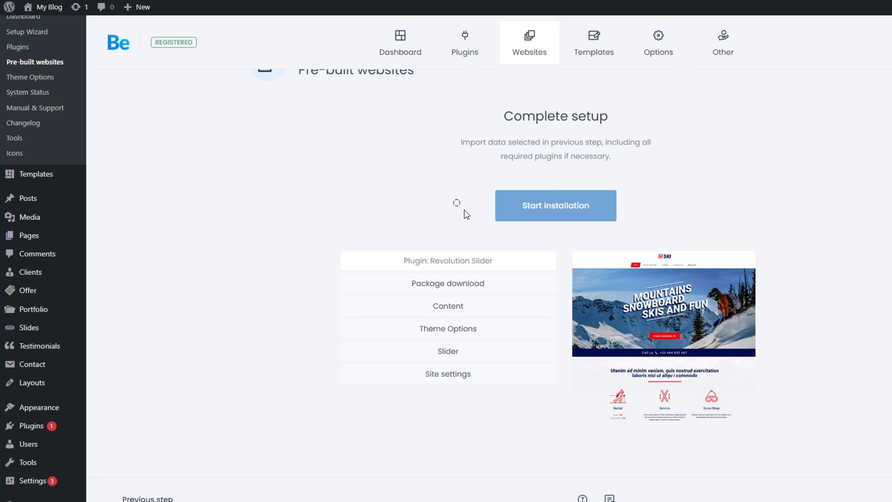
Start the installation and enable Remove media from wp-uploads and the NO UNDO acknowledgement in the database reset.
{"action": "left_click_drag", "start_coordinate": [314, 172], "coordinate": [492, 202]}
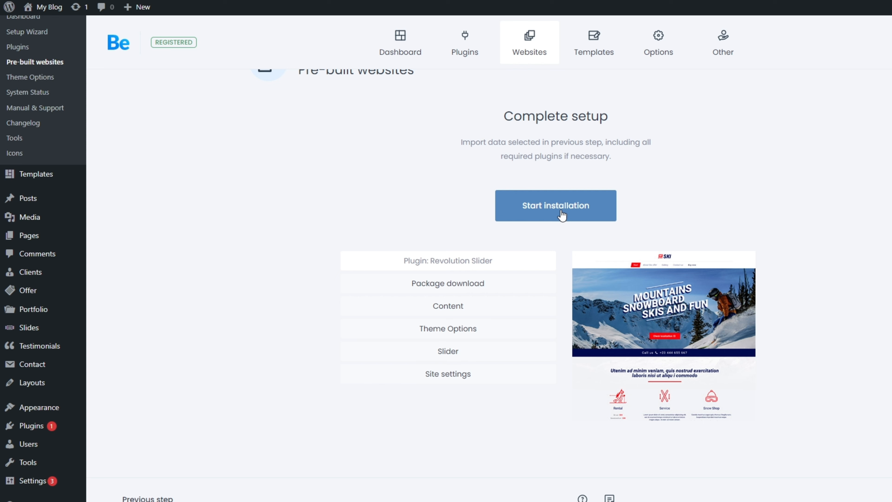
{"action": "left_click", "coordinate": [562, 217]}
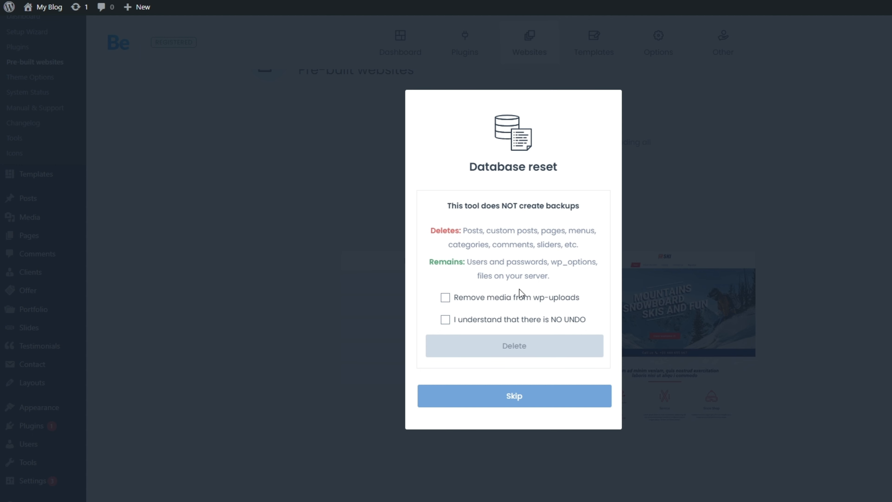
{"action": "left_click", "coordinate": [446, 299]}
{"action": "left_click", "coordinate": [446, 320]}
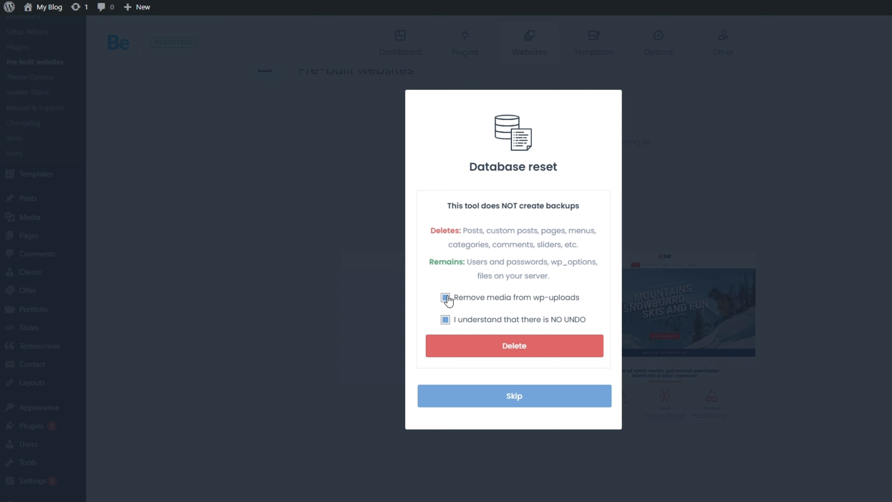
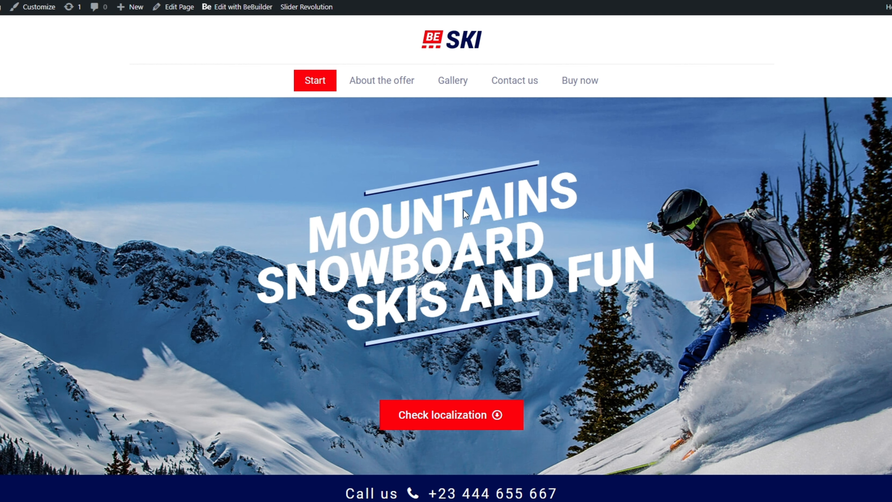
Review the imported ski homepage, mark Edit with BeBuilder with two red arrows, and open the page in the builder.
{"action": "scroll", "coordinate": [528, 221], "scroll_direction": "down", "scroll_amount": 6}
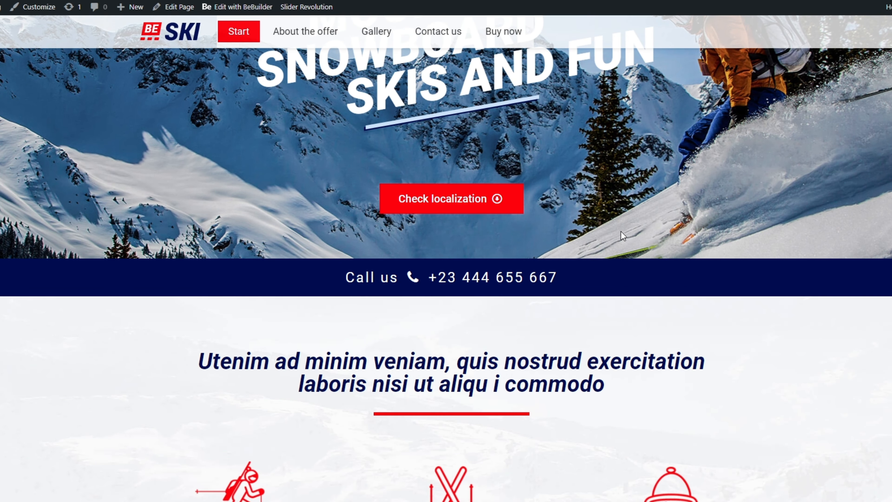
{"action": "scroll", "coordinate": [446, 259], "scroll_direction": "down", "scroll_amount": 17}
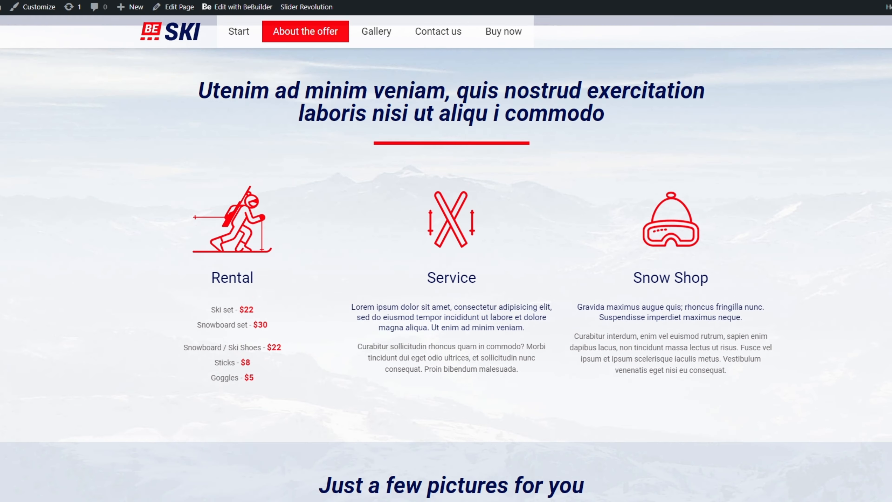
{"action": "scroll", "coordinate": [446, 259], "scroll_direction": "down", "scroll_amount": 16}
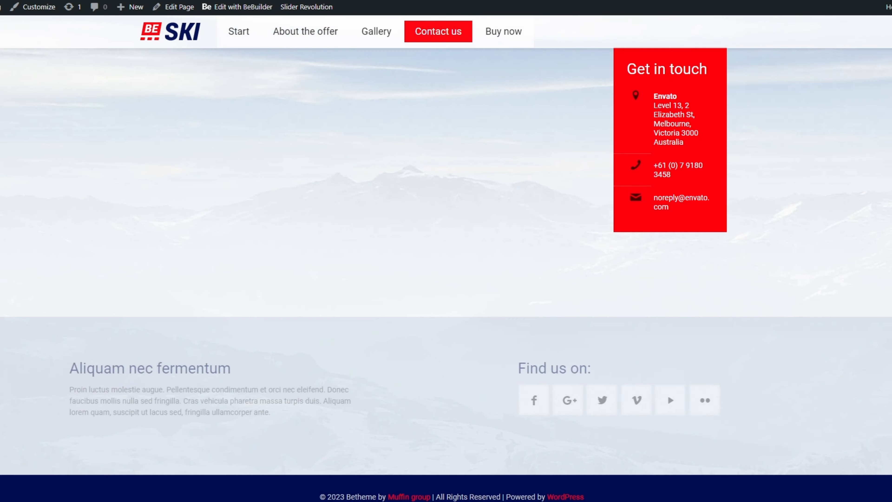
{"action": "scroll", "coordinate": [446, 258], "scroll_direction": "up", "scroll_amount": 20}
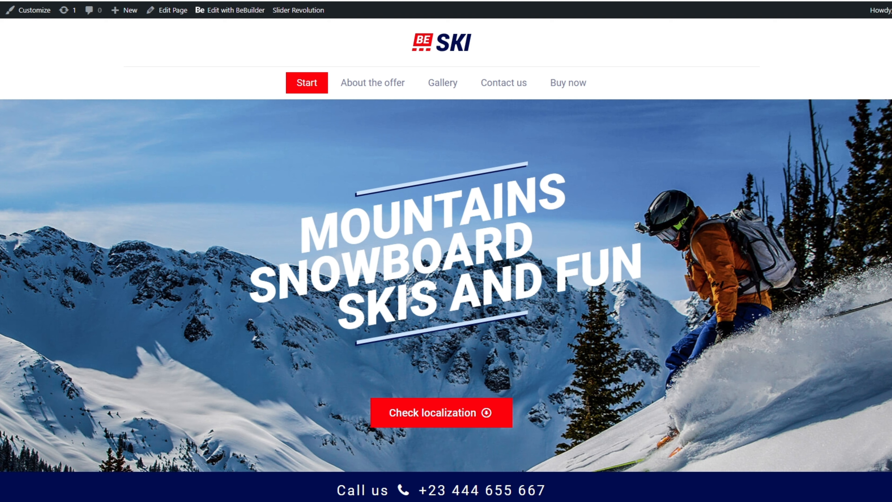
{"action": "mouse_move", "coordinate": [150, 246]}
{"action": "left_mouse_down"}
{"action": "mouse_move", "coordinate": [217, 85]}
{"action": "mouse_move", "coordinate": [202, 24]}
{"action": "left_mouse_up"}
{"action": "left_click_drag", "start_coordinate": [283, 283], "coordinate": [234, 22]}
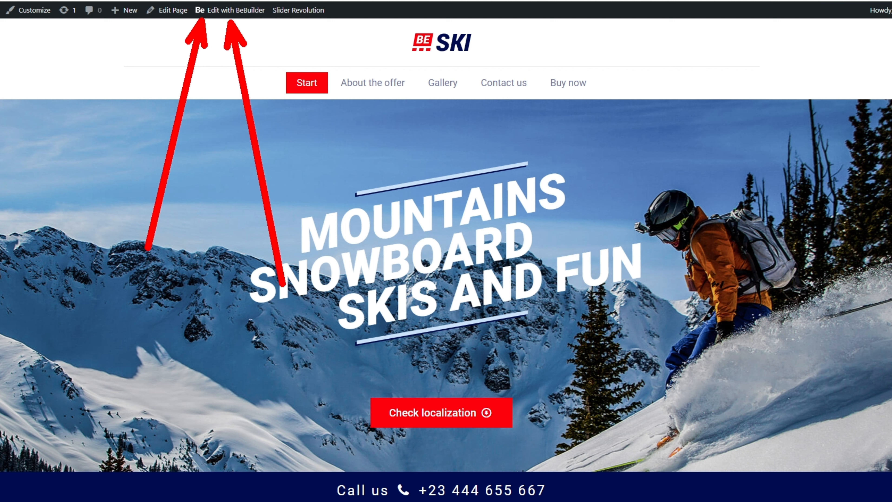
{"action": "key", "text": "Escape"}
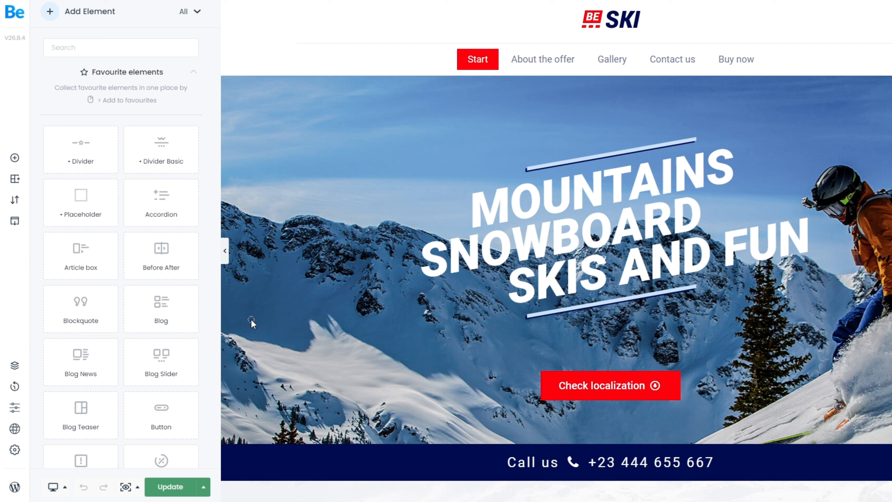
Mark the Theme Options icon with a red arrow and open the Logo settings under Global.
{"action": "left_click_drag", "start_coordinate": [251, 320], "coordinate": [27, 424]}
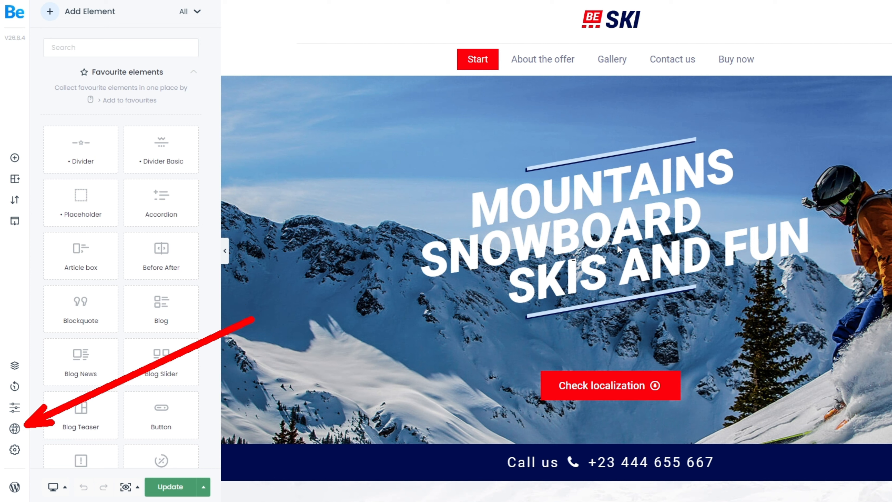
{"action": "left_click", "coordinate": [15, 428]}
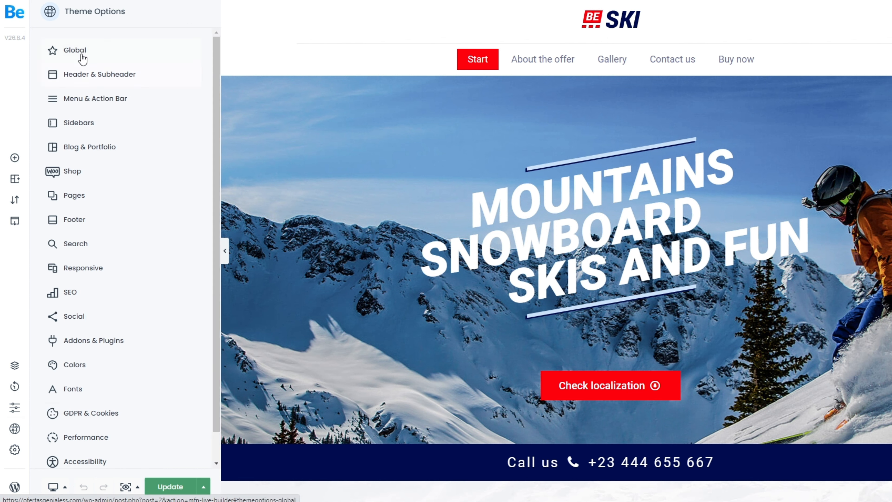
{"action": "left_click", "coordinate": [74, 51]}
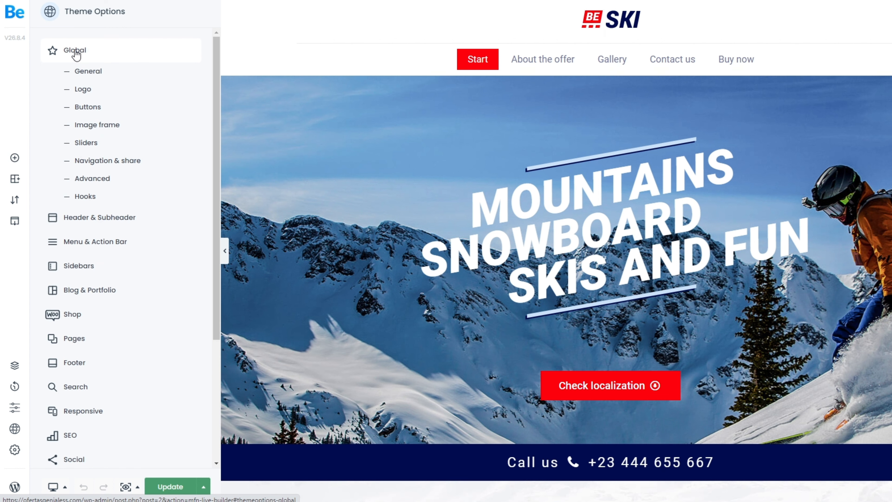
{"action": "left_click", "coordinate": [84, 93]}
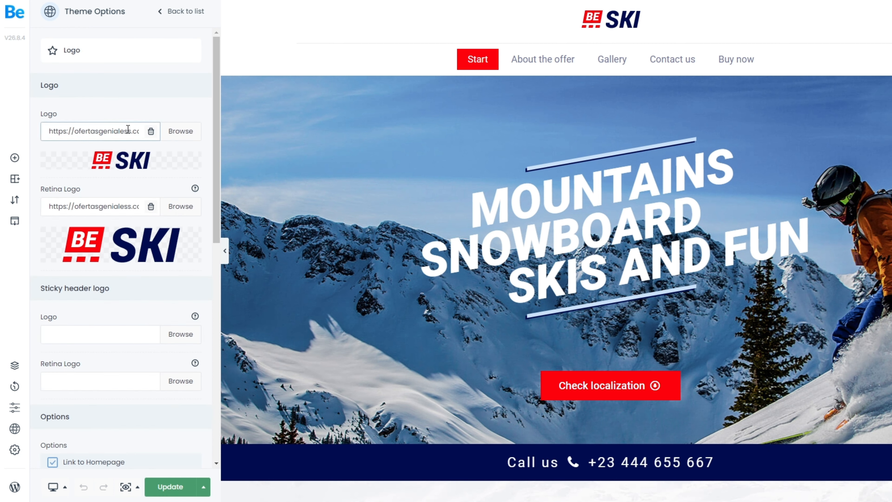
Remove the Retina Logo and Logo images, and upload LOGO from the WEB AGENCIA DE VIAJES folder for the main logo.
{"action": "left_click", "coordinate": [150, 206]}
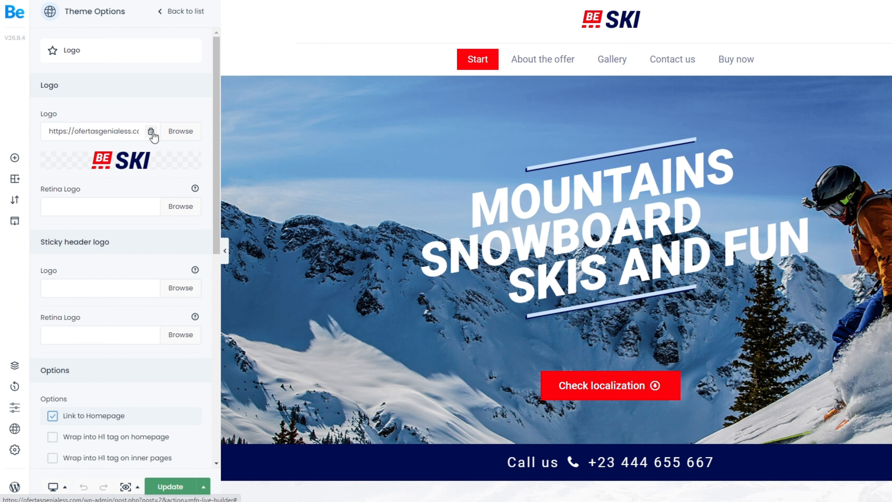
{"action": "left_click", "coordinate": [151, 131]}
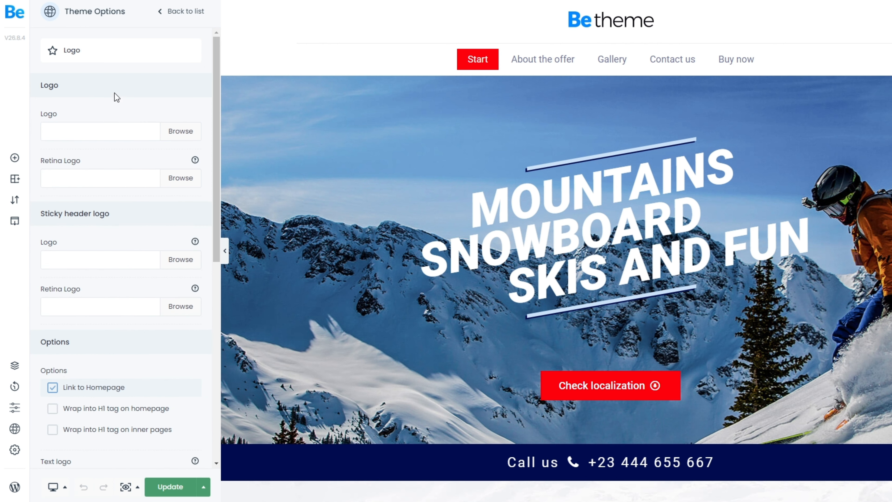
{"action": "left_click", "coordinate": [178, 135]}
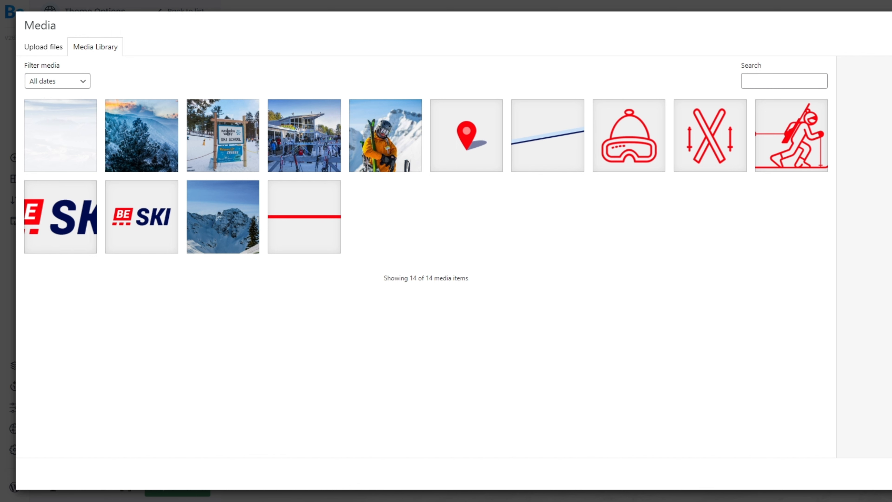
{"action": "left_click", "coordinate": [61, 45]}
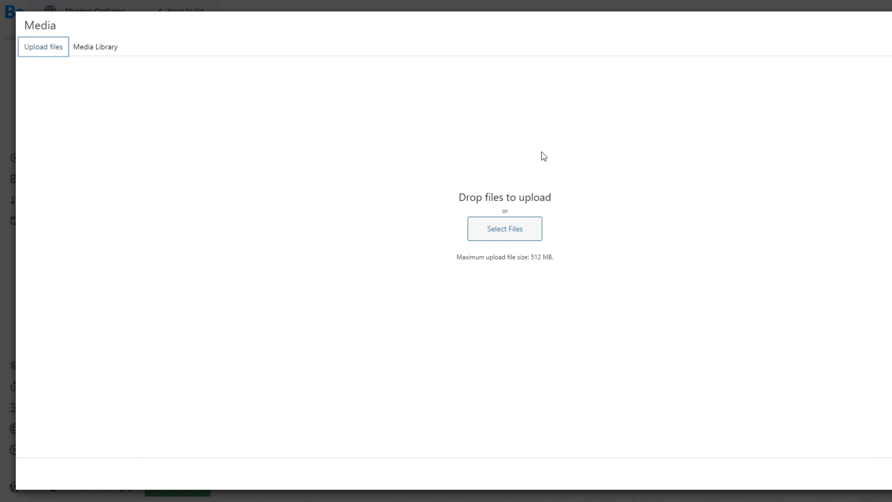
{"action": "left_click", "coordinate": [516, 239]}
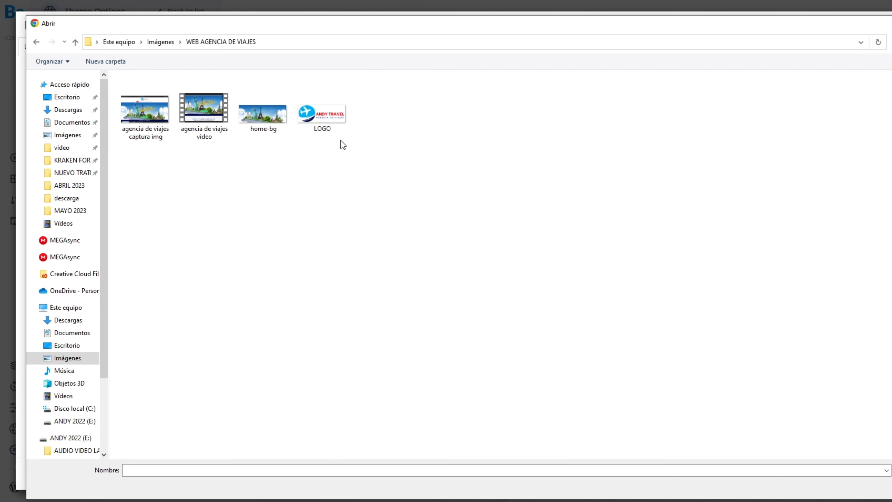
{"action": "double_click", "coordinate": [328, 118]}
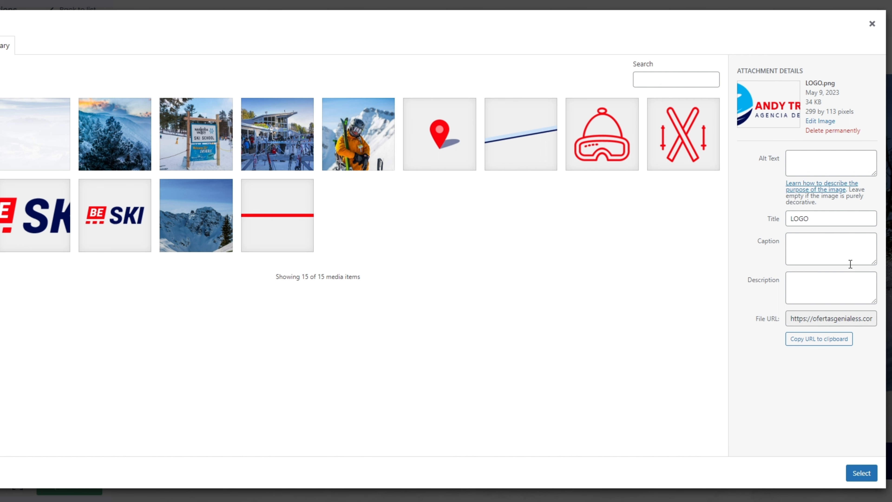
Apply the uploaded LOGO image to the main logo, use it for the Retina Logo too, and update the page.
{"action": "left_click", "coordinate": [861, 473]}
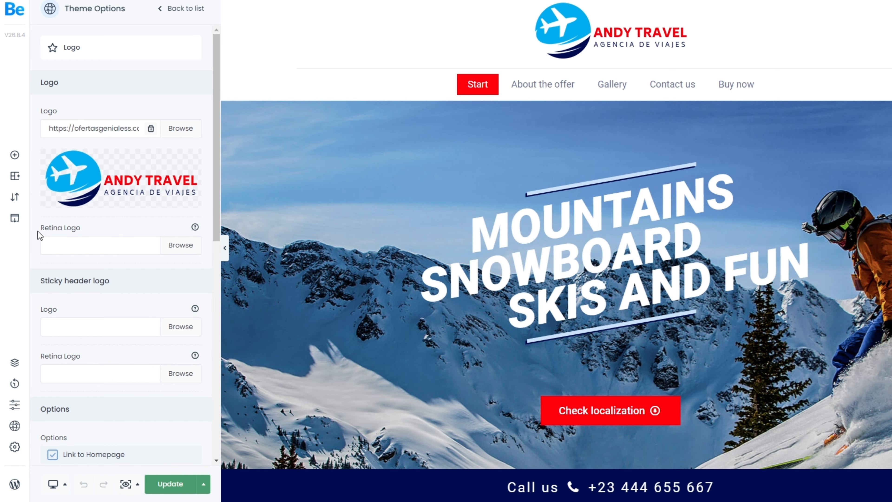
{"action": "left_click", "coordinate": [181, 248]}
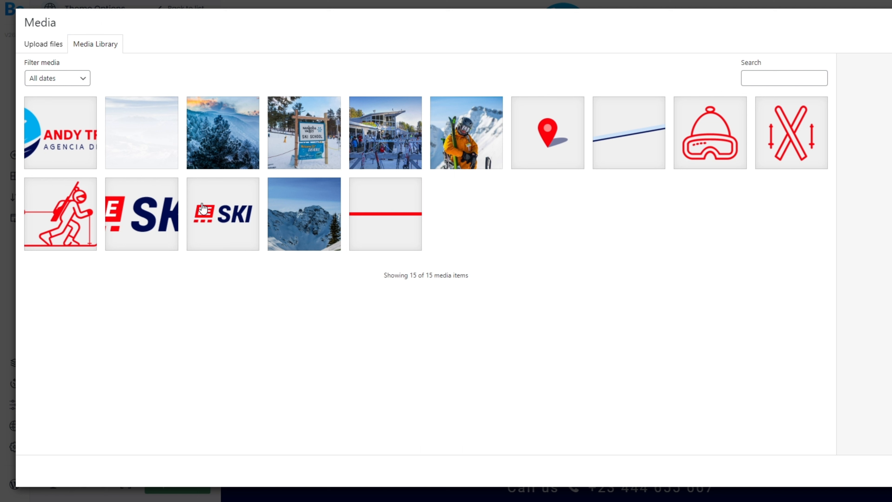
{"action": "left_click", "coordinate": [65, 141]}
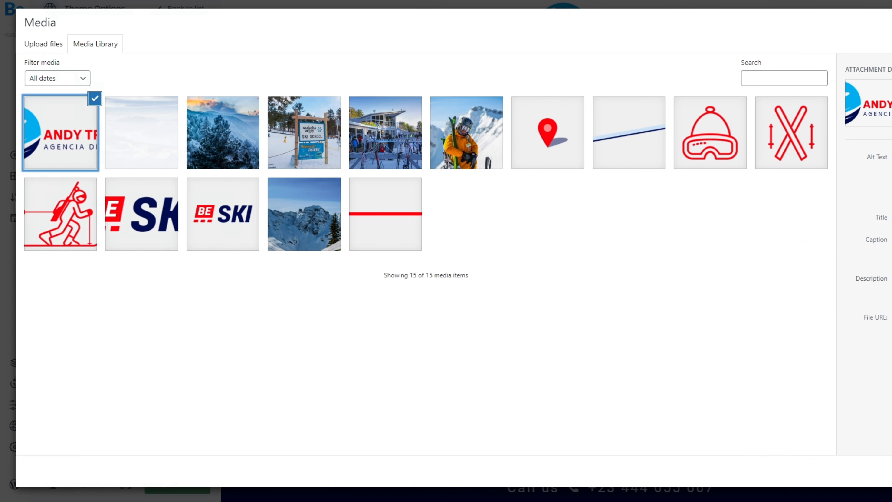
{"action": "left_click", "coordinate": [843, 486]}
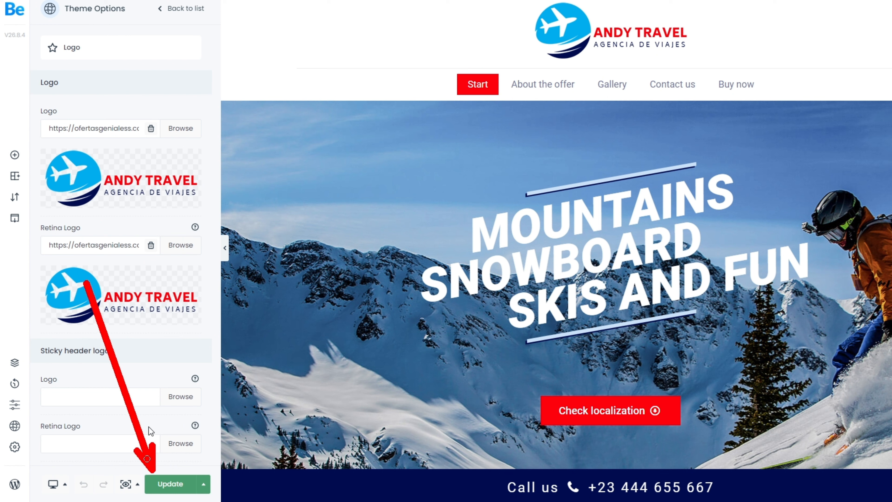
{"action": "left_click", "coordinate": [183, 483]}
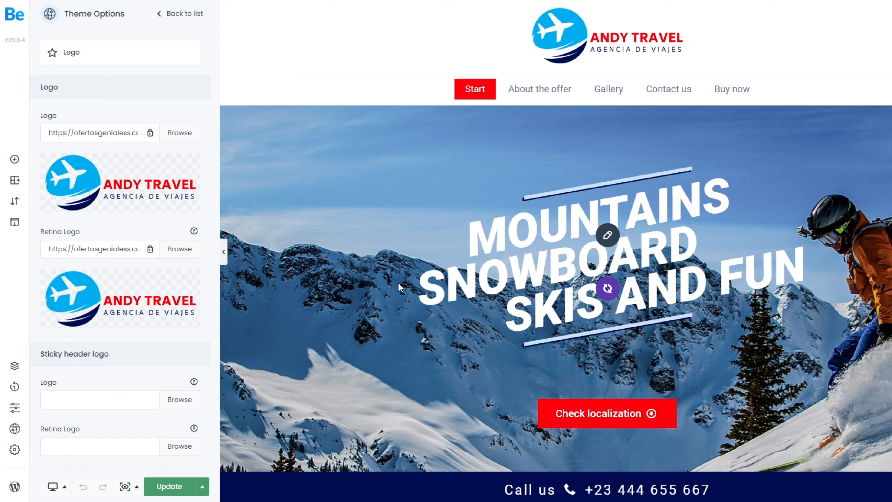
Open the hero slider's slide background options and mark the source type and Media Library with two red arrows.
{"action": "left_click", "coordinate": [604, 290]}
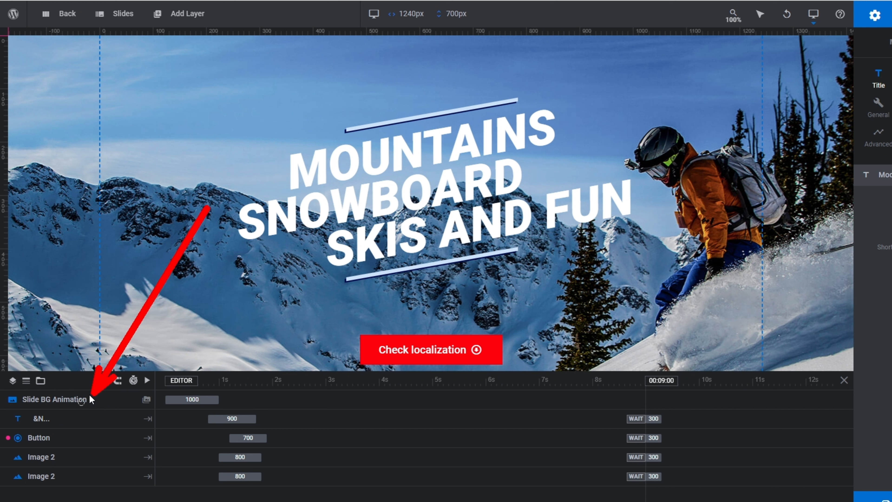
{"action": "left_click", "coordinate": [679, 192]}
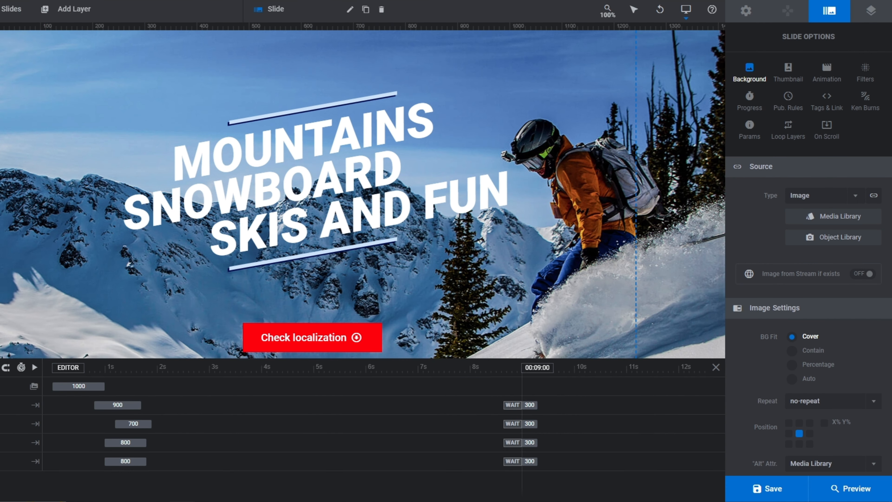
{"action": "left_click_drag", "start_coordinate": [1, 4], "coordinate": [0, 7]}
{"action": "left_click", "coordinate": [1, 20]}
{"action": "left_click_drag", "start_coordinate": [435, 39], "coordinate": [738, 70]}
{"action": "left_click_drag", "start_coordinate": [468, 216], "coordinate": [734, 88]}
{"action": "left_click", "coordinate": [1, 20]}
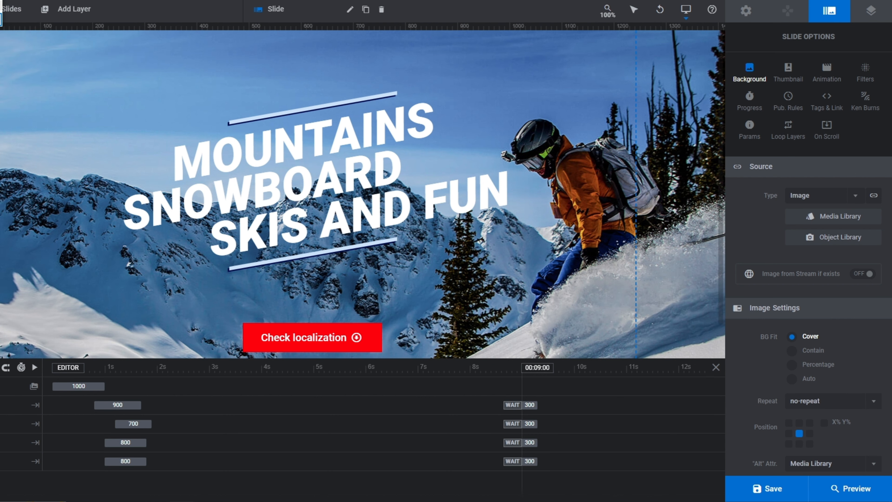
{"action": "left_click", "coordinate": [1, 20]}
{"action": "mouse_move", "coordinate": [526, 211]}
{"action": "left_mouse_down"}
{"action": "mouse_move", "coordinate": [759, 211]}
{"action": "mouse_move", "coordinate": [762, 199]}
{"action": "left_mouse_up"}
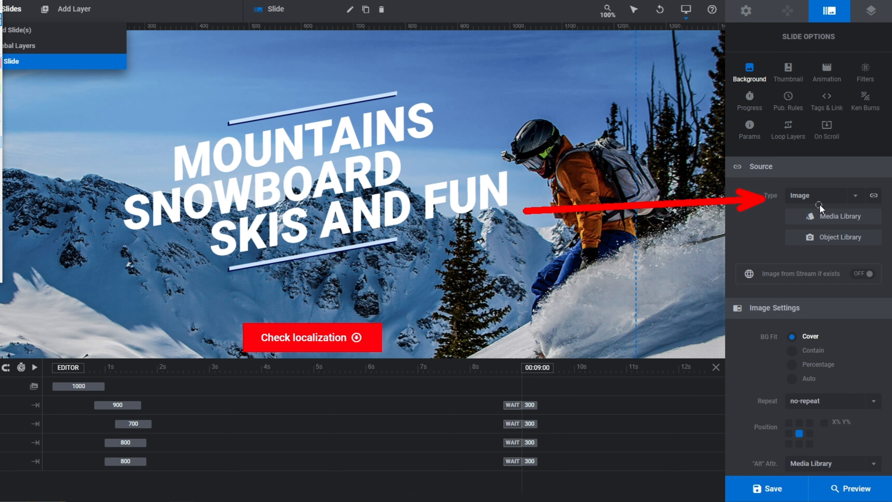
{"action": "left_click_drag", "start_coordinate": [502, 347], "coordinate": [778, 221]}
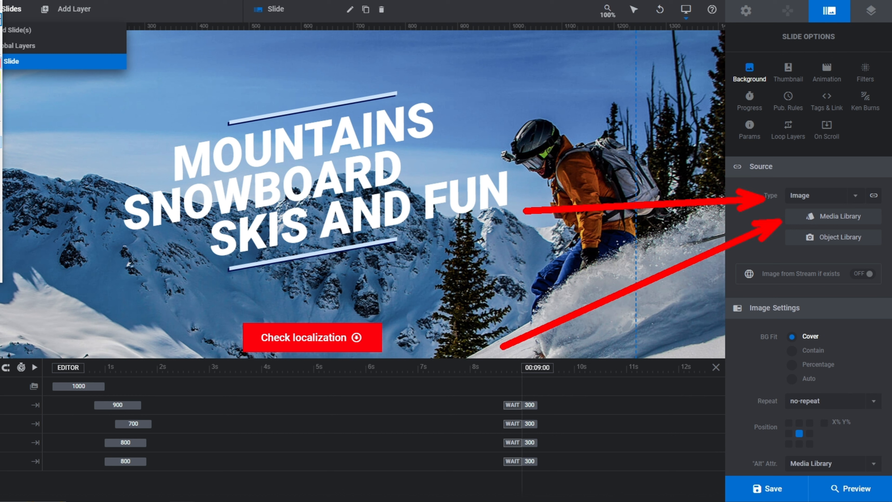
{"action": "key", "text": "Escape"}
Upload home-bg from the WEB AGENCIA DE VIAJES folder and insert it as the slide's background image.
{"action": "left_click", "coordinate": [804, 222]}
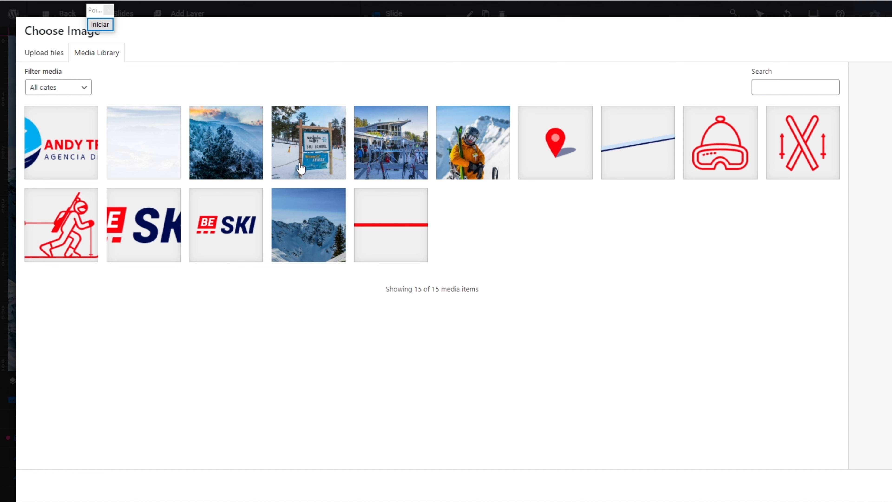
{"action": "left_click_drag", "start_coordinate": [92, 10], "coordinate": [711, 76]}
{"action": "left_click", "coordinate": [730, 75]}
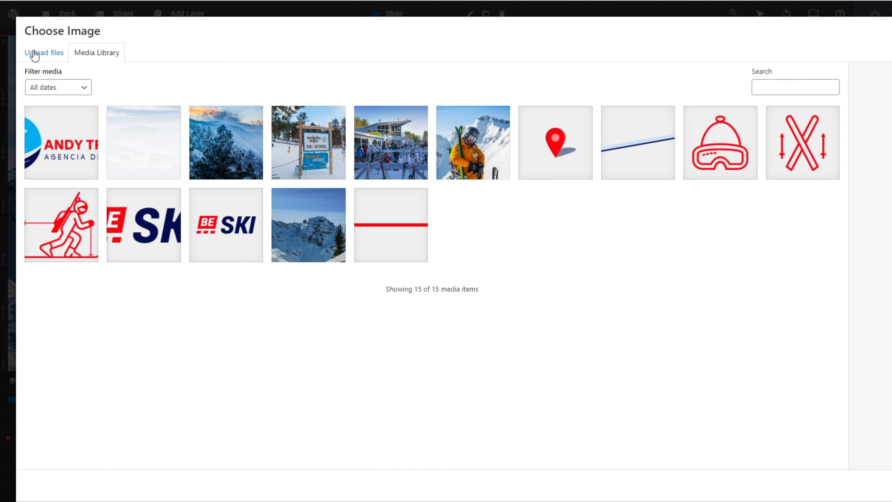
{"action": "left_click", "coordinate": [50, 55]}
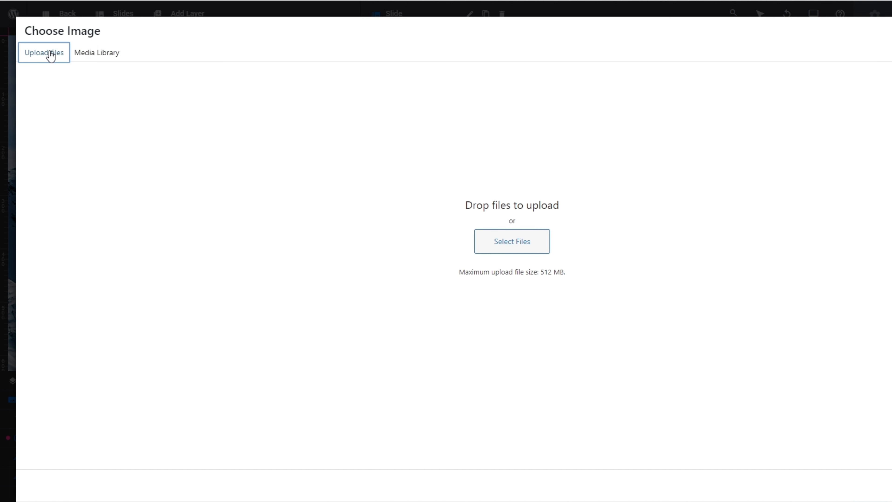
{"action": "left_click", "coordinate": [509, 242]}
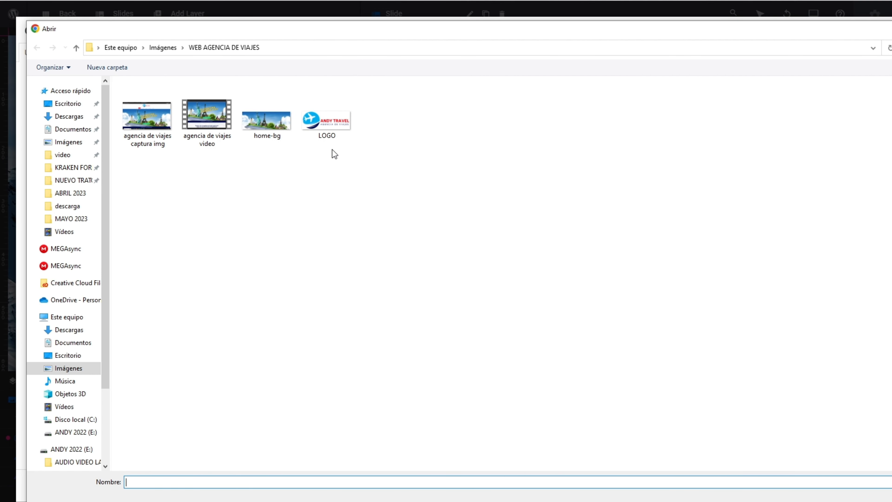
{"action": "double_click", "coordinate": [264, 127]}
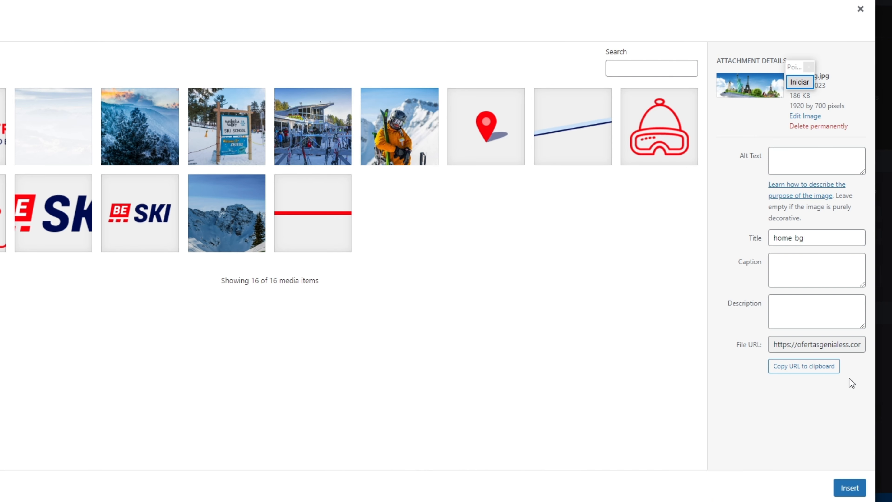
{"action": "left_click", "coordinate": [850, 488]}
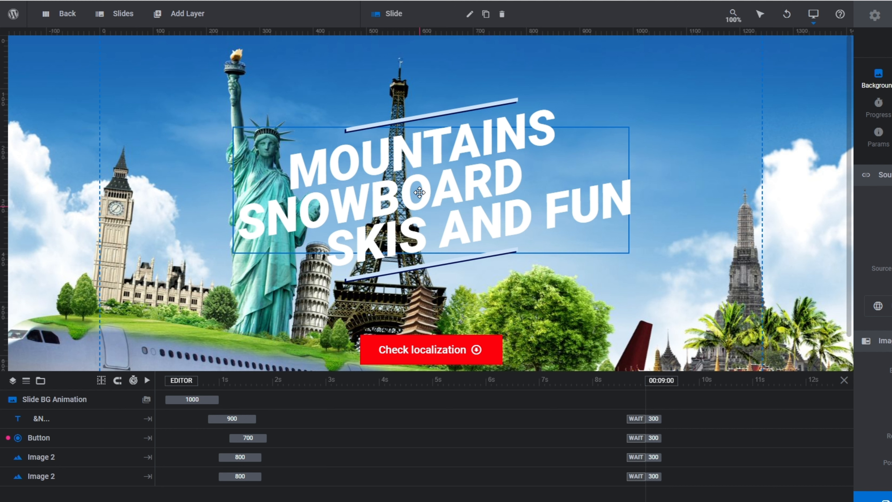
Nudge the MOUNTAINS SNOWBOARD headline slightly and open its text content for editing.
{"action": "left_click", "coordinate": [359, 180]}
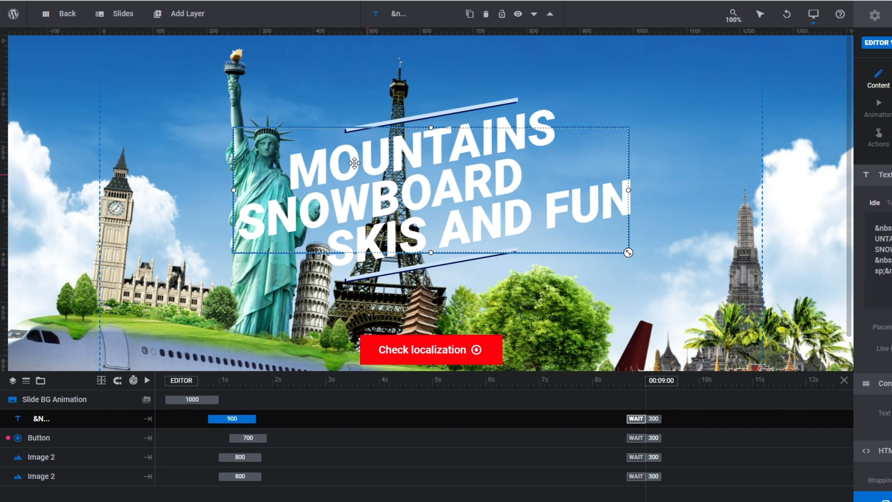
{"action": "left_click_drag", "start_coordinate": [352, 172], "coordinate": [361, 170]}
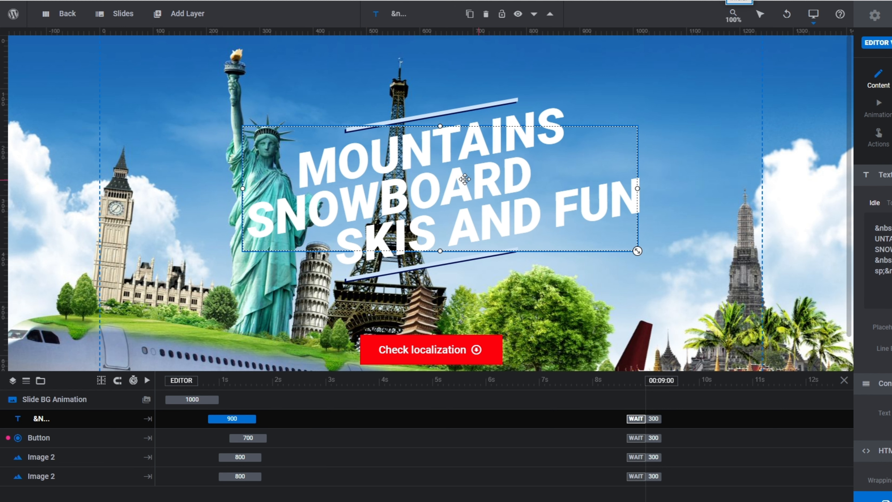
{"action": "right_click", "coordinate": [469, 169]}
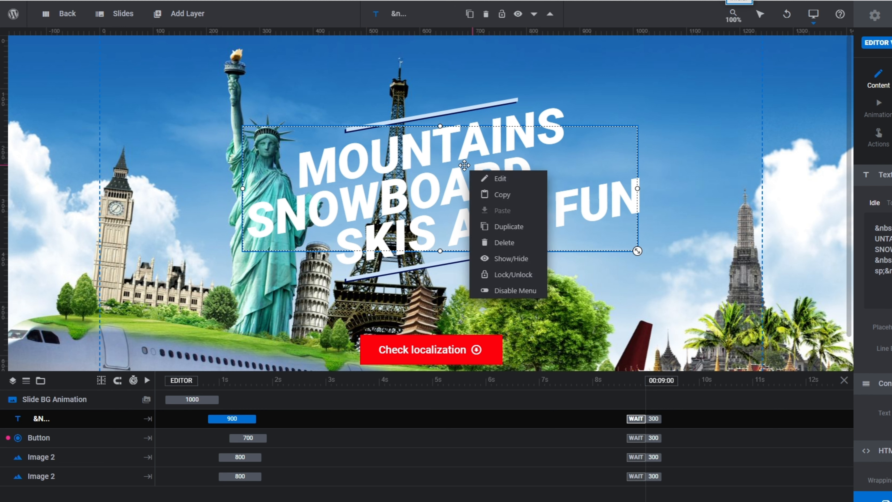
{"action": "mouse_move", "coordinate": [503, 182]}
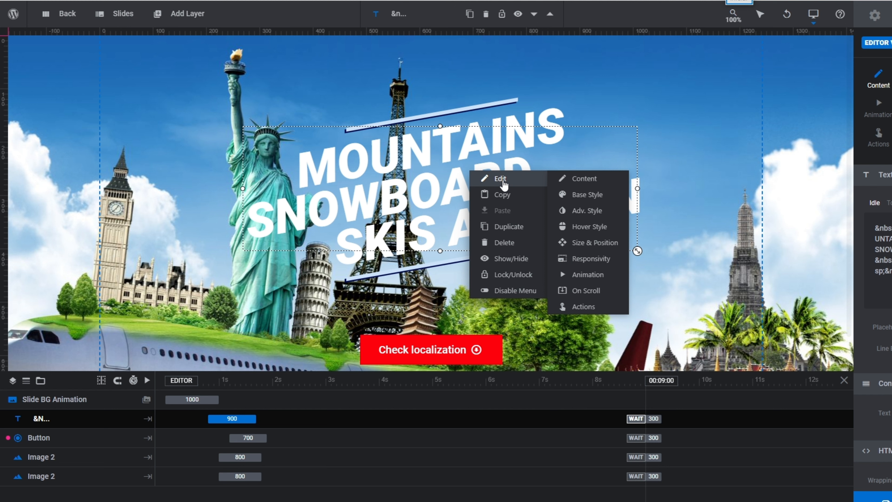
{"action": "left_click", "coordinate": [591, 182]}
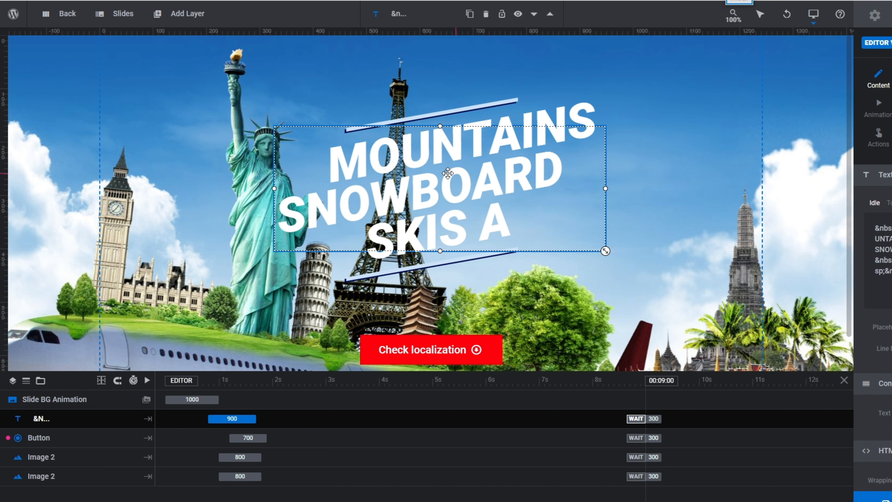
Try out random filler text in the headline's last line and erase it.
{"action": "type", "text": "regreg"}
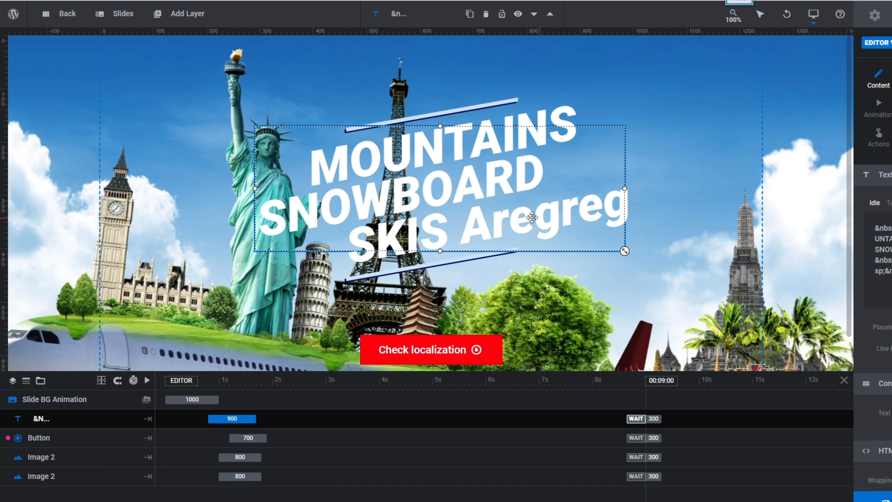
{"action": "type", "text": "ergregregerg"}
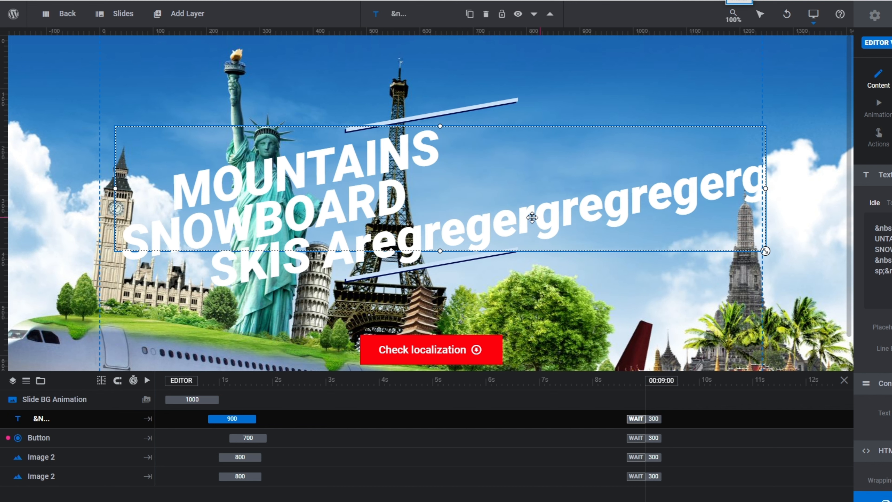
{"action": "type", "text": "re"}
{"action": "key", "text": "BackSpace"}
{"action": "key", "text": "BackSpace"}
{"action": "key", "text": "BackSpace"}
{"action": "key", "text": "BackSpace"}
{"action": "key", "text": "BackSpace"}
{"action": "key", "text": "BackSpace"}
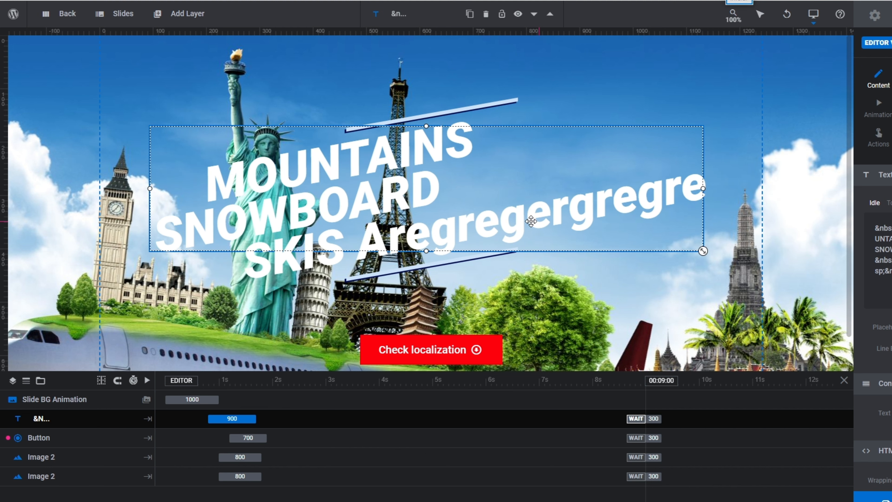
{"action": "key", "text": "BackSpace"}
{"action": "key", "text": "BackSpace"}
{"action": "key", "text": "BackSpace"}
{"action": "key", "text": "BackSpace"}
{"action": "key", "text": "BackSpace"}
{"action": "key", "text": "BackSpace"}
{"action": "key", "text": "BackSpace"}
{"action": "key", "text": "BackSpace"}
{"action": "key", "text": "BackSpace"}
{"action": "key", "text": "BackSpace"}
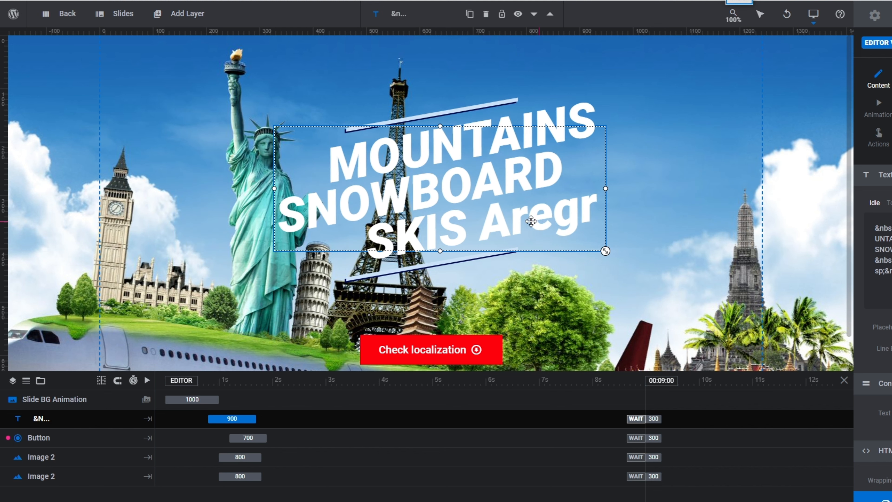
{"action": "key", "text": "BackSpace"}
{"action": "key", "text": "BackSpace"}
{"action": "key", "text": "BackSpace"}
{"action": "key", "text": "BackSpace"}
{"action": "key", "text": "BackSpace"}
{"action": "key", "text": "BackSpace"}
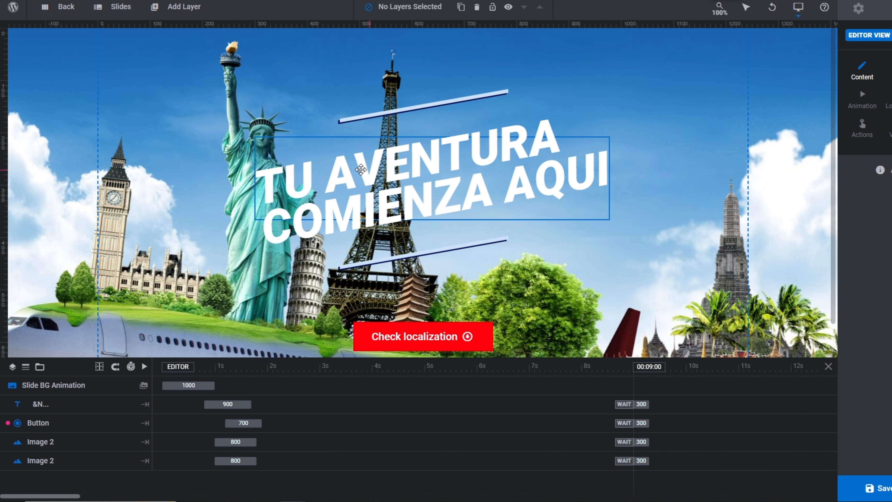
Select the TU AVENTURA COMIENZA AQUI headline and mark its layer text content with a red arrow.
{"action": "left_click", "coordinate": [411, 184]}
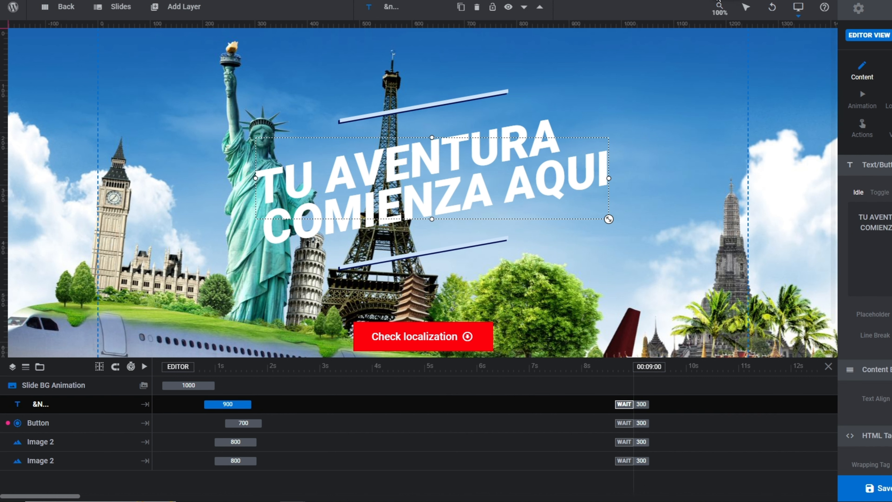
{"action": "left_click", "coordinate": [74, 28]}
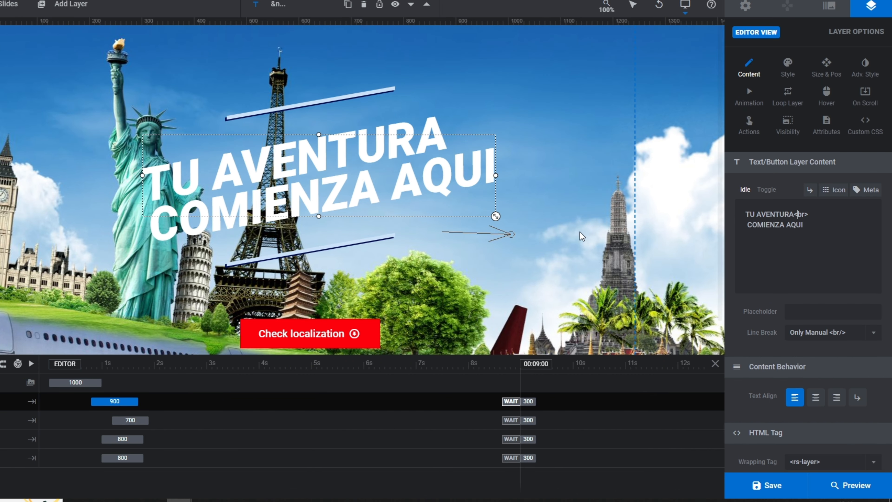
{"action": "left_click_drag", "start_coordinate": [555, 234], "coordinate": [842, 227]}
{"action": "left_click_drag", "start_coordinate": [729, 225], "coordinate": [731, 223]}
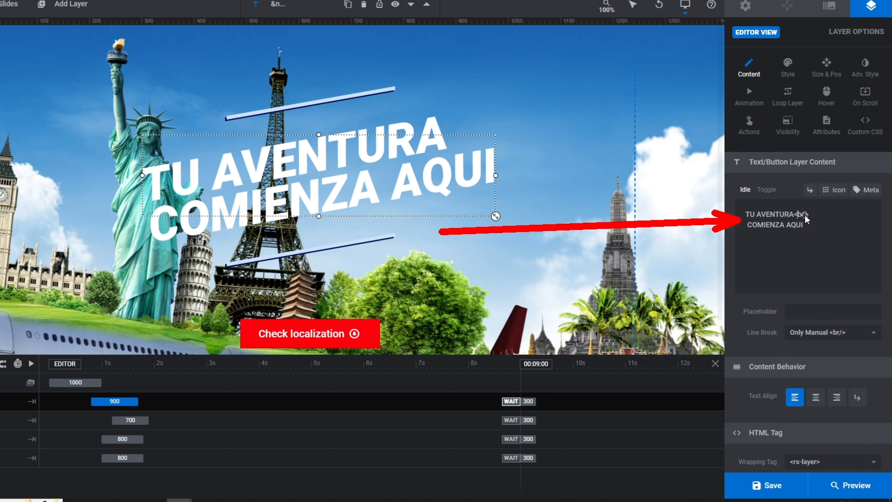
{"action": "left_click", "coordinate": [797, 214]}
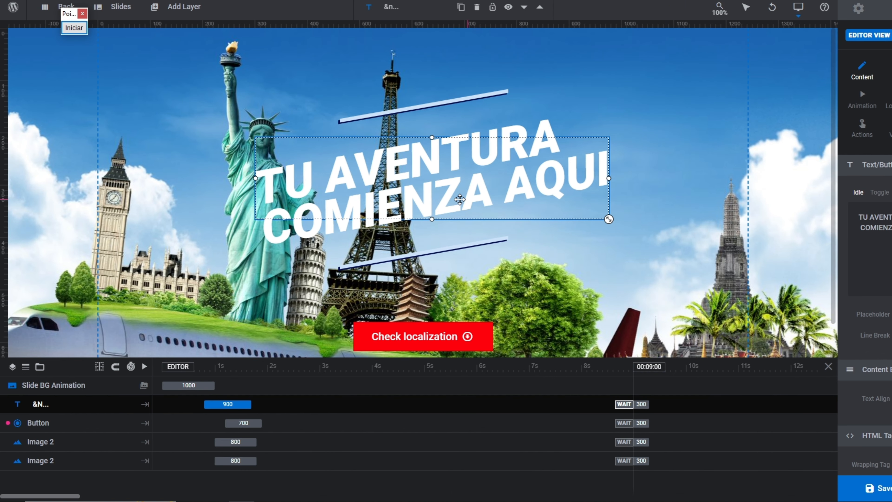
Move both slanted decorative lines closer to the headline, placing the upper one at about X -35, Y -145.
{"action": "left_click", "coordinate": [593, 272]}
{"action": "left_click", "coordinate": [406, 168]}
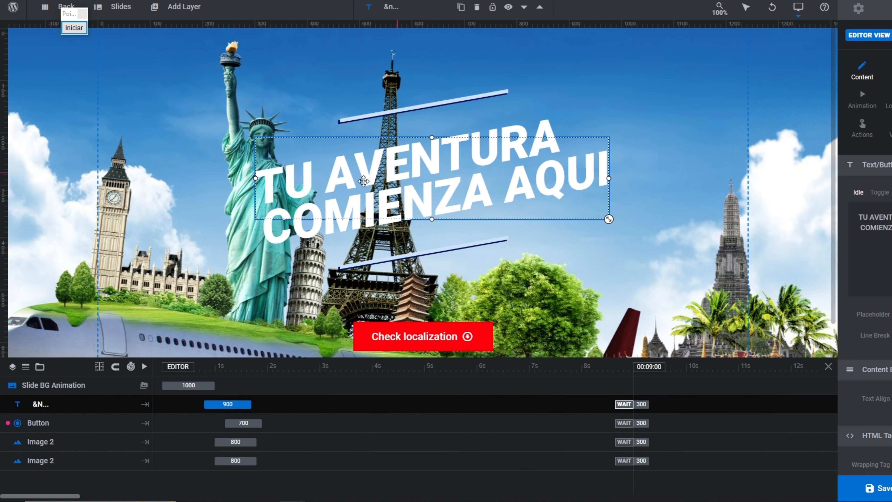
{"action": "left_click", "coordinate": [431, 106]}
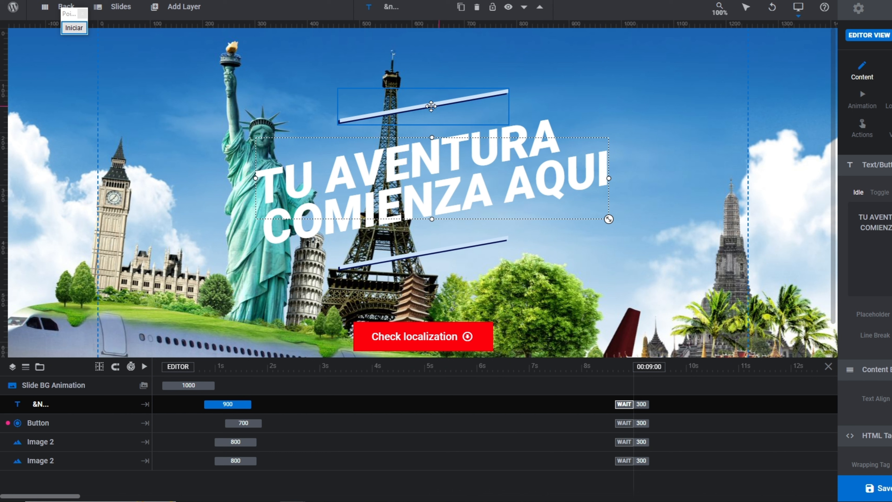
{"action": "left_click_drag", "start_coordinate": [418, 115], "coordinate": [399, 144]}
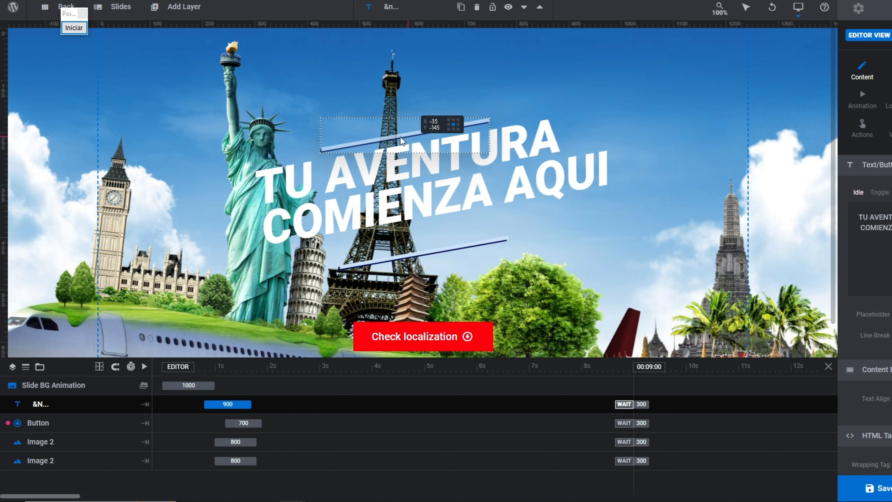
{"action": "left_click", "coordinate": [420, 263]}
{"action": "left_click_drag", "start_coordinate": [419, 262], "coordinate": [424, 236]}
Change the TU AVENTURA COMIENZA AQUI headline's text color to yellow #ffd014.
{"action": "left_click", "coordinate": [396, 170]}
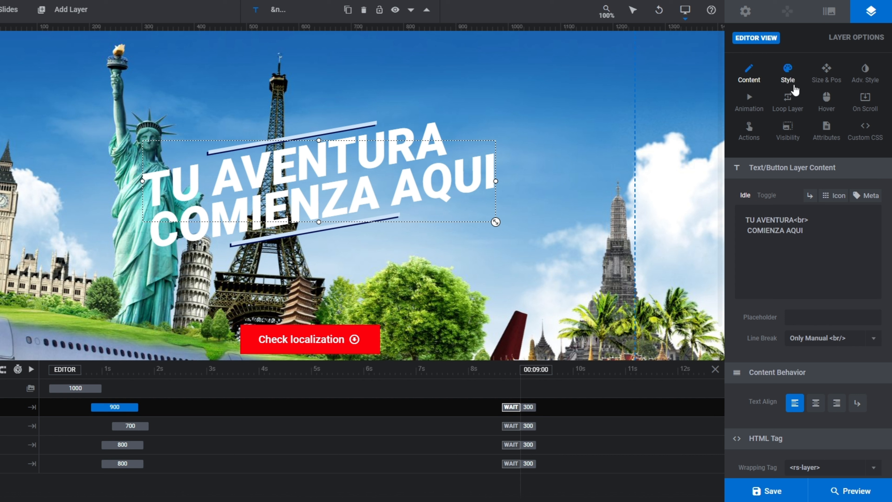
{"action": "left_click", "coordinate": [790, 76]}
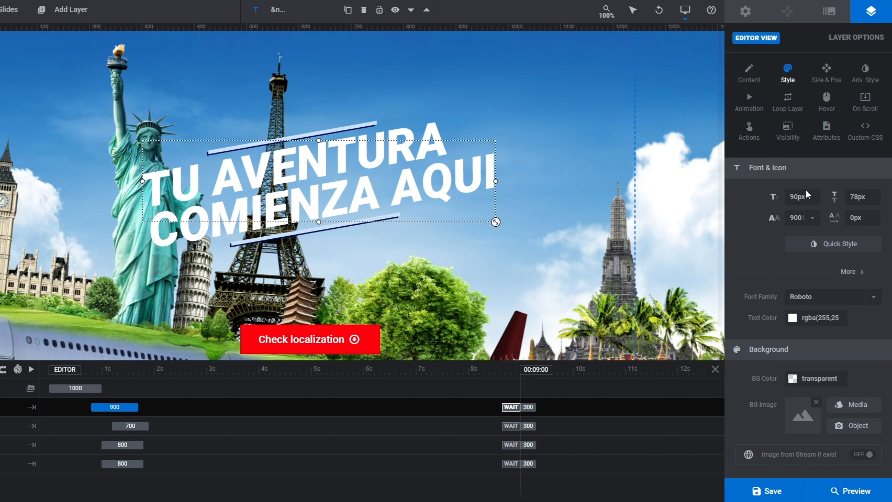
{"action": "scroll", "coordinate": [759, 216], "scroll_direction": "down", "scroll_amount": 1}
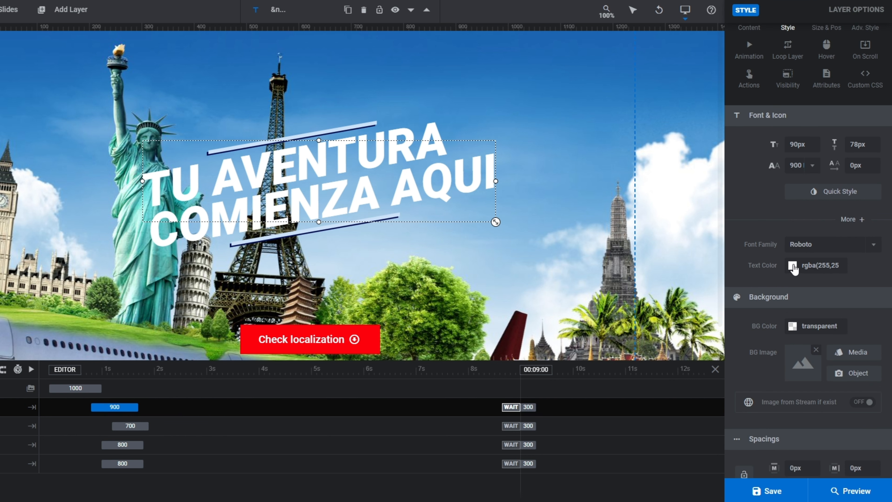
{"action": "left_click", "coordinate": [792, 265]}
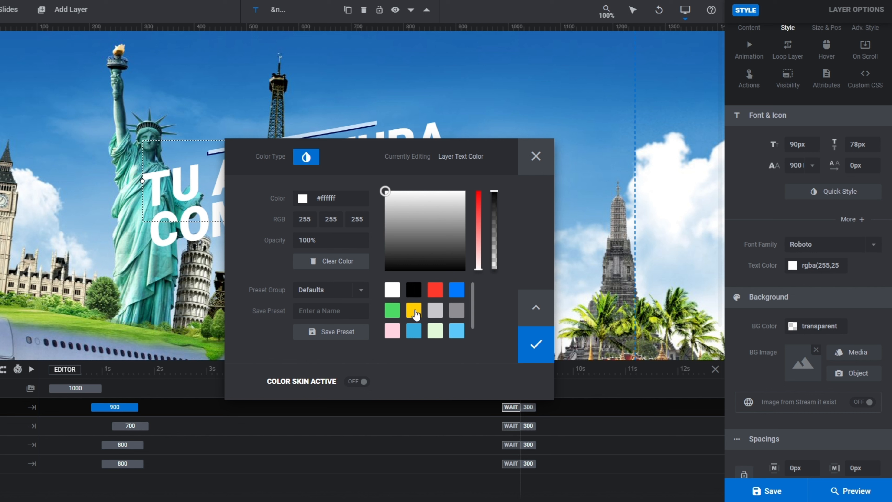
{"action": "left_click", "coordinate": [415, 311]}
{"action": "left_click_drag", "start_coordinate": [350, 156], "coordinate": [614, 44]}
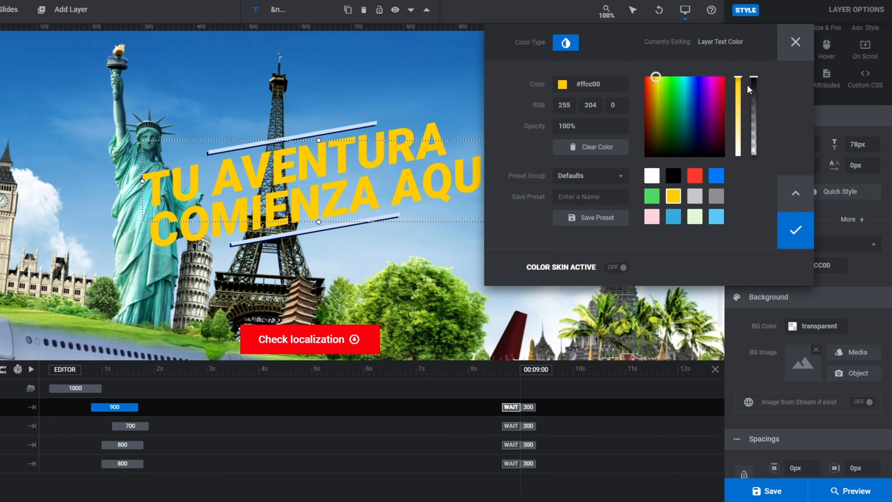
{"action": "mouse_move", "coordinate": [738, 77]}
{"action": "left_mouse_down"}
{"action": "mouse_move", "coordinate": [732, 122]}
{"action": "mouse_move", "coordinate": [736, 109]}
{"action": "mouse_move", "coordinate": [739, 140]}
{"action": "mouse_move", "coordinate": [744, 88]}
{"action": "left_mouse_up"}
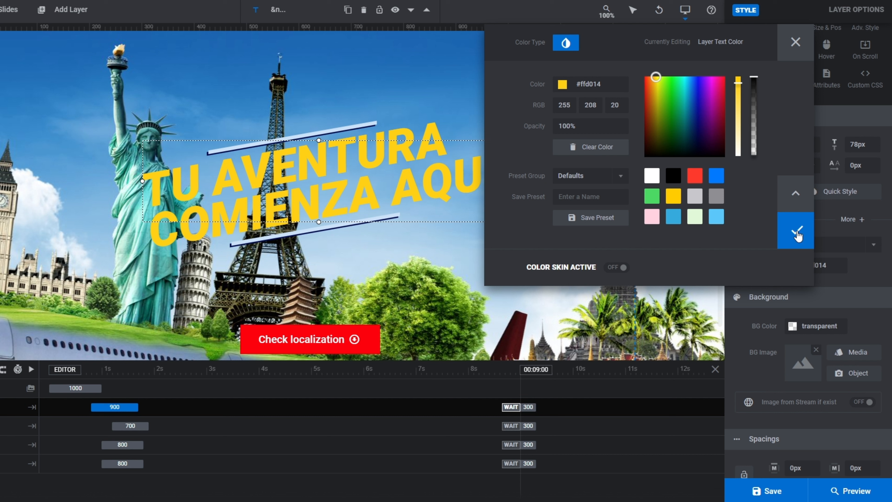
{"action": "left_click", "coordinate": [796, 232]}
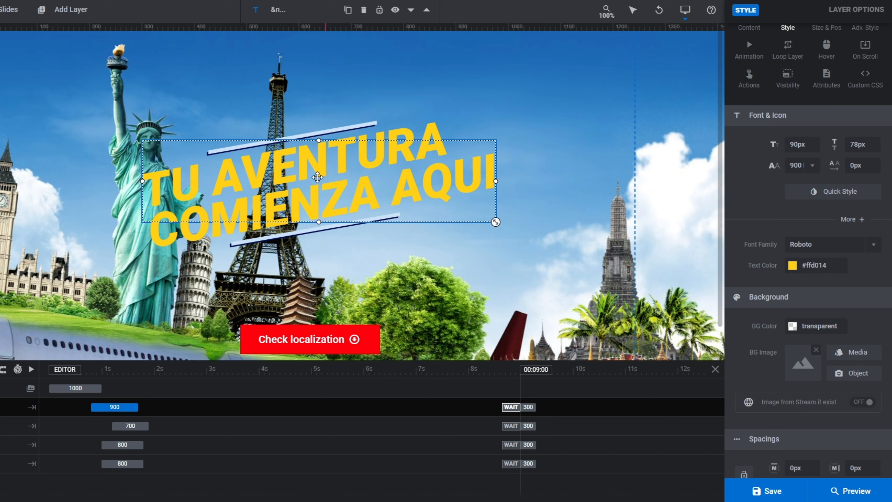
Try the four text shadow quick styles on the headline, keep the second one, and save the slider.
{"action": "scroll", "coordinate": [749, 264], "scroll_direction": "up", "scroll_amount": 2}
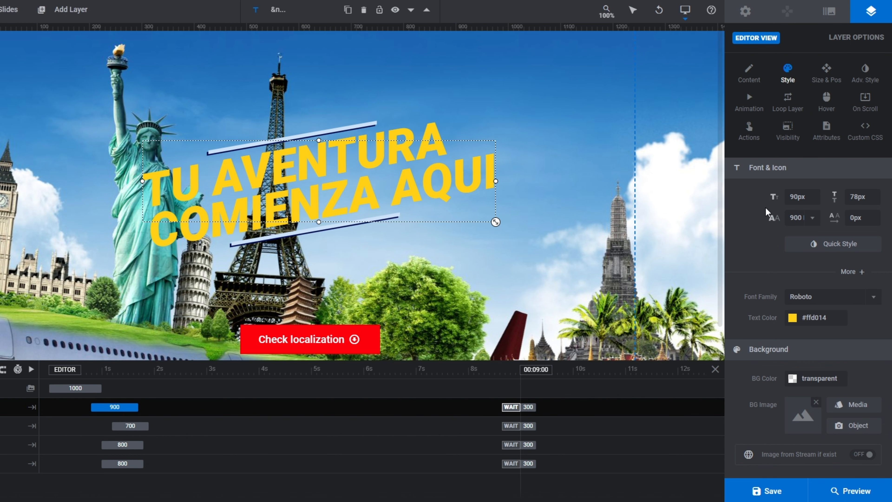
{"action": "left_click_drag", "start_coordinate": [609, 193], "coordinate": [788, 244]}
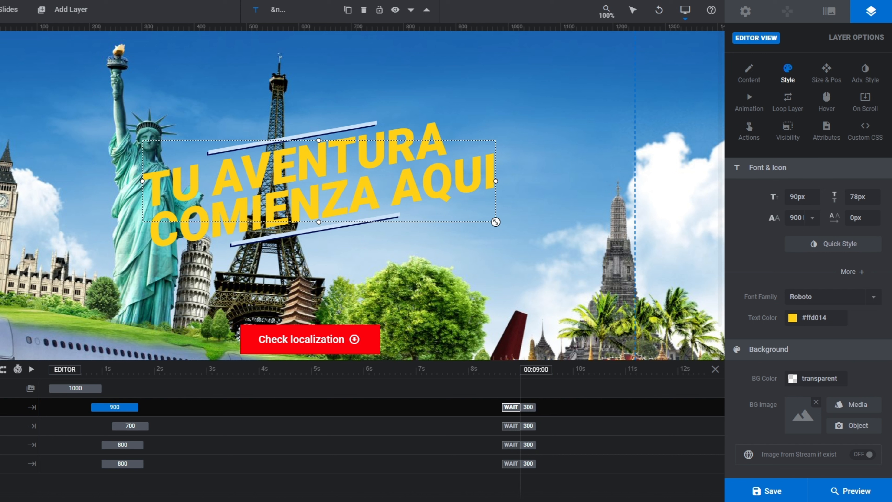
{"action": "left_click", "coordinate": [826, 243]}
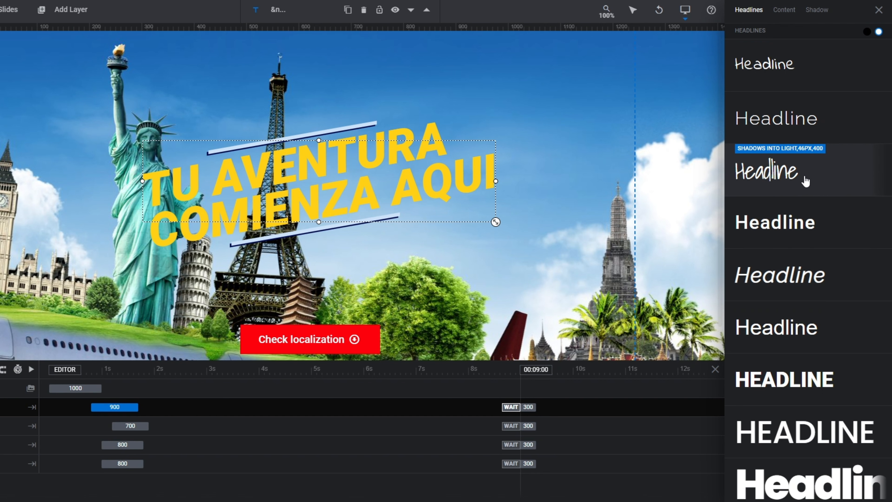
{"action": "left_click", "coordinate": [818, 11]}
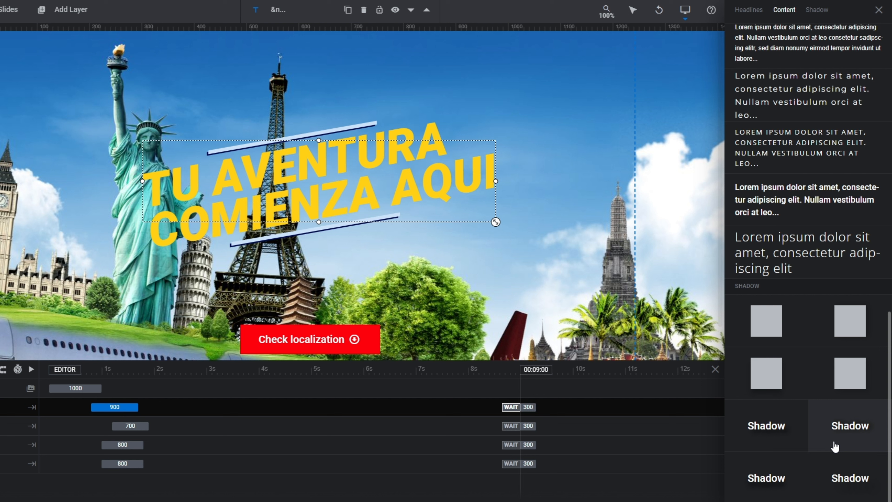
{"action": "left_click", "coordinate": [771, 436]}
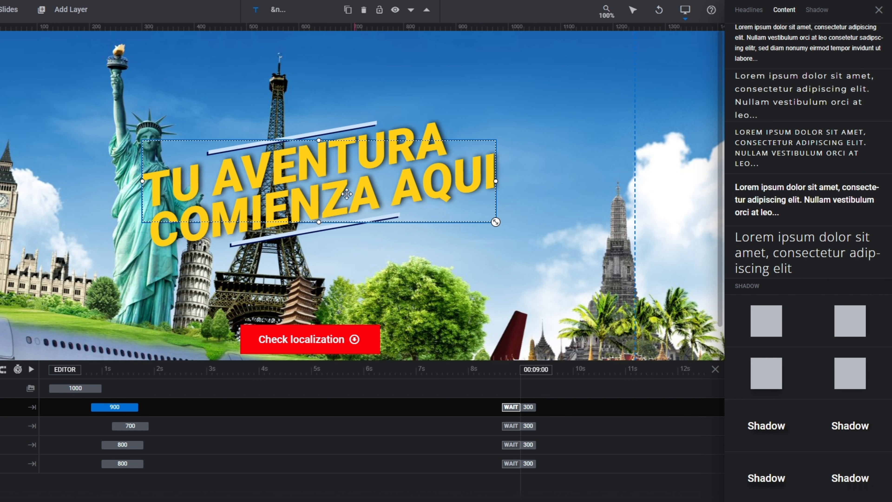
{"action": "left_click", "coordinate": [787, 478]}
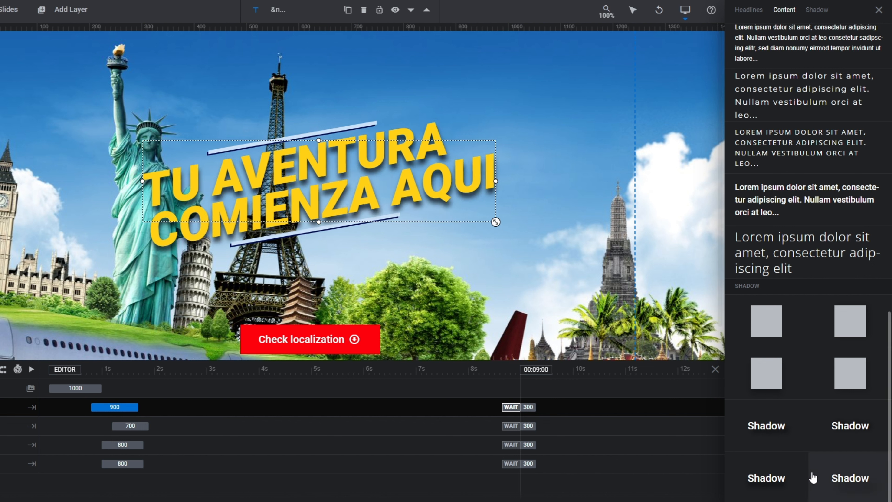
{"action": "left_click", "coordinate": [841, 479]}
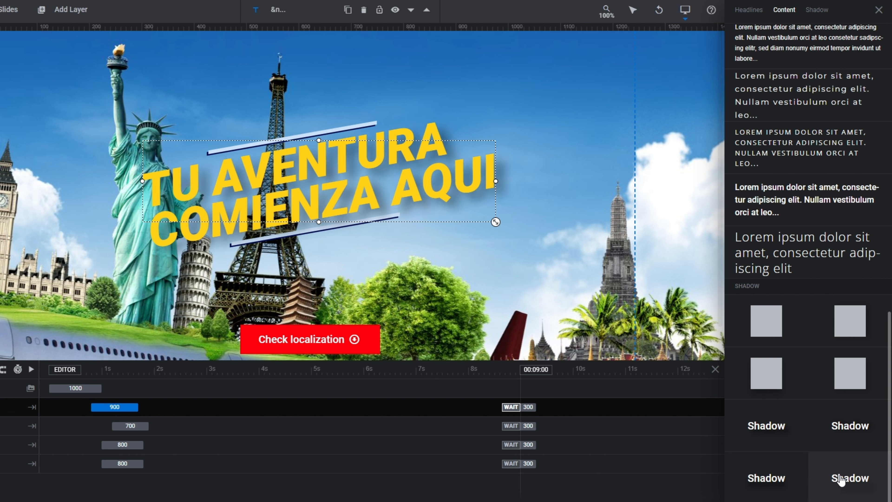
{"action": "left_click", "coordinate": [843, 433]}
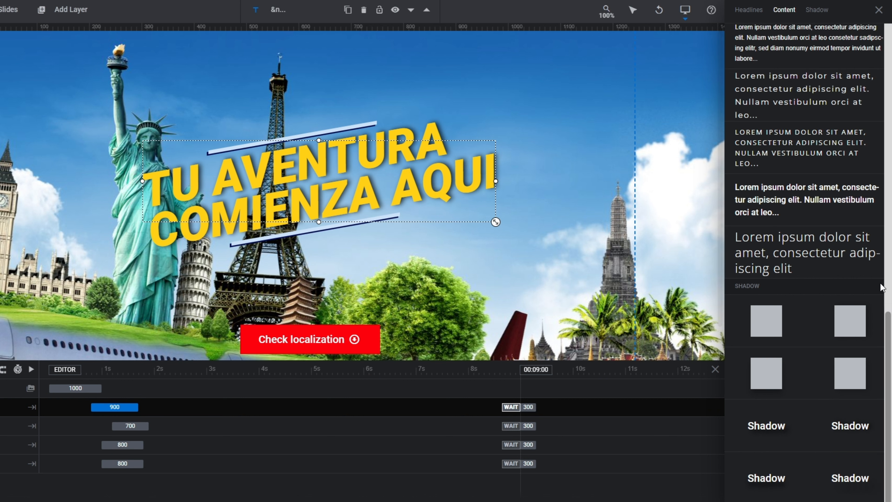
{"action": "scroll", "coordinate": [817, 253], "scroll_direction": "up", "scroll_amount": 5}
{"action": "scroll", "coordinate": [826, 253], "scroll_direction": "up", "scroll_amount": 8}
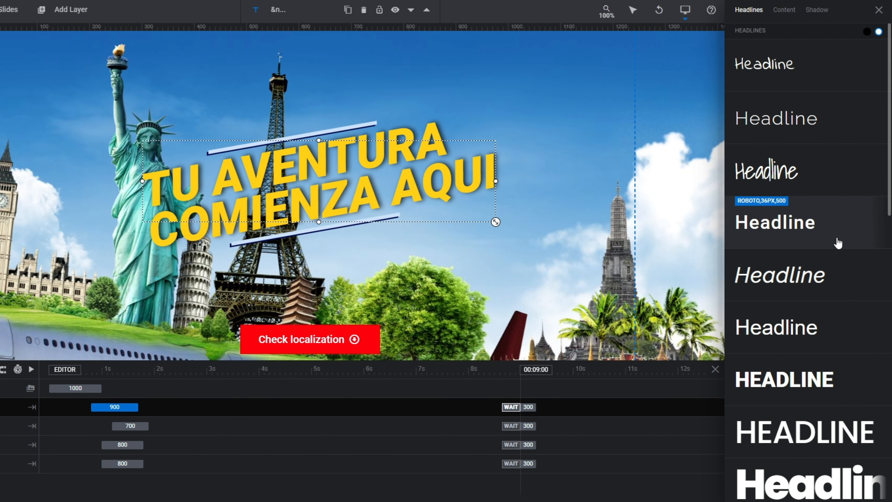
{"action": "left_click", "coordinate": [879, 10]}
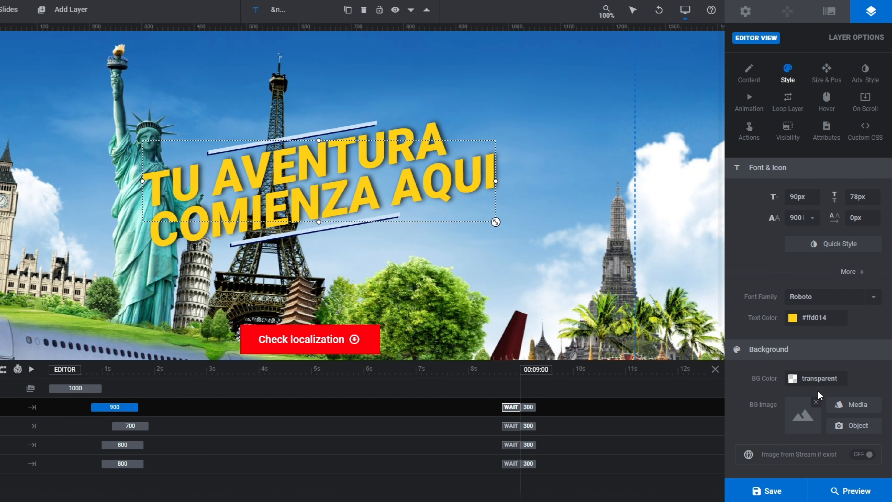
{"action": "mouse_move", "coordinate": [768, 496]}
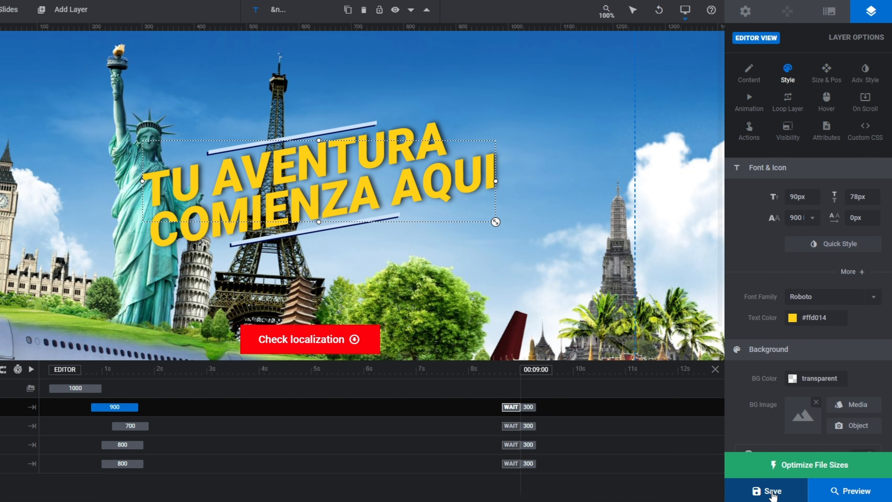
{"action": "left_click", "coordinate": [772, 492]}
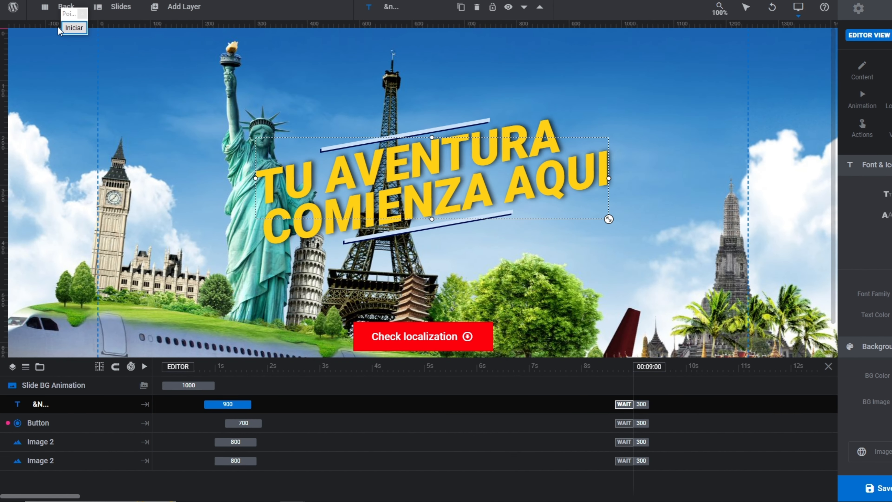
Mark the Check localization button with a red annotation arrow and end the annotation.
{"action": "left_click", "coordinate": [74, 29]}
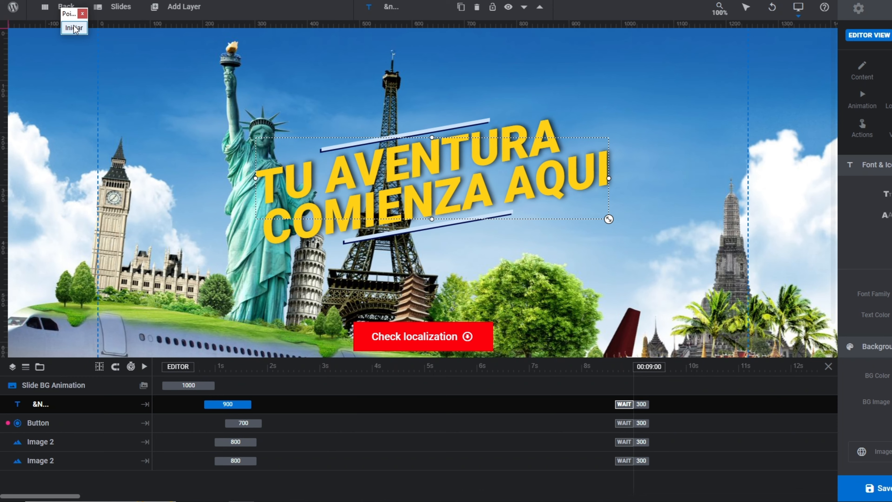
{"action": "left_click_drag", "start_coordinate": [171, 227], "coordinate": [347, 322]}
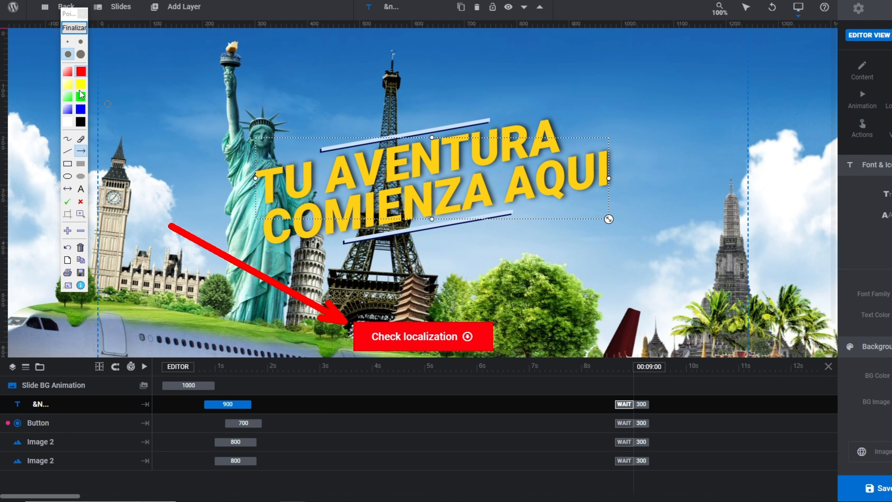
{"action": "left_click", "coordinate": [74, 27]}
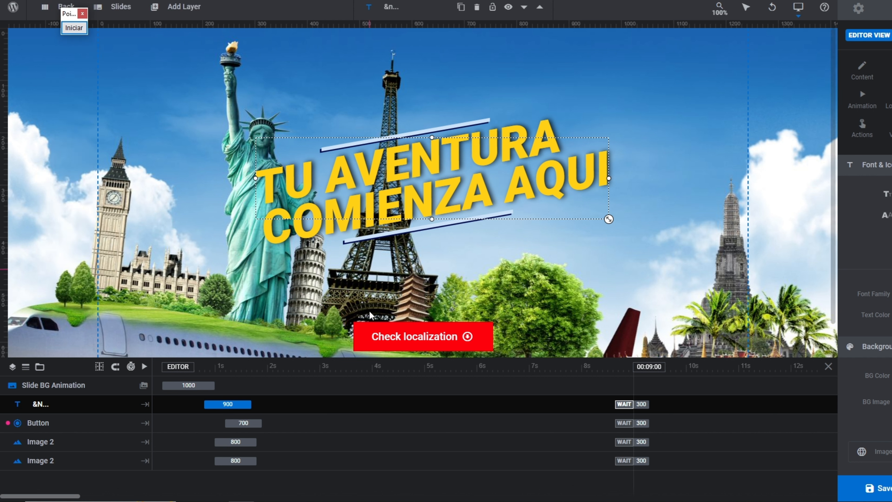
Set the Check localization button's background color to green #4cd964.
{"action": "left_click", "coordinate": [361, 342]}
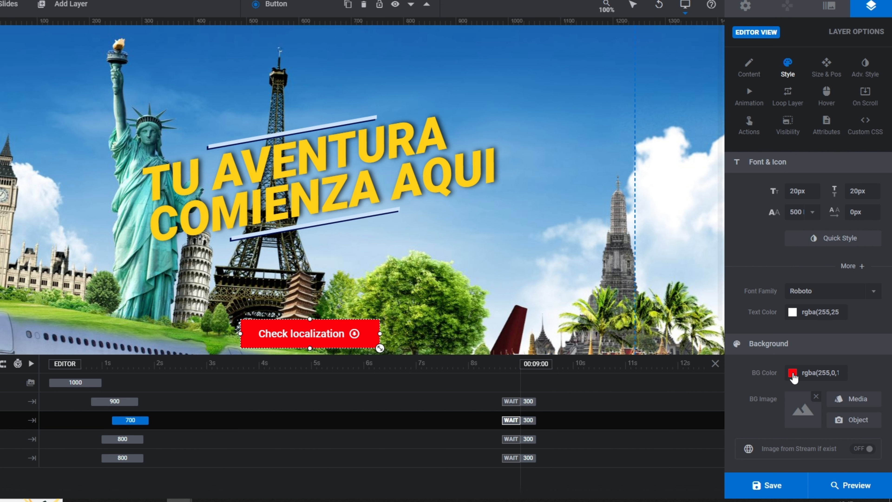
{"action": "left_click", "coordinate": [795, 374]}
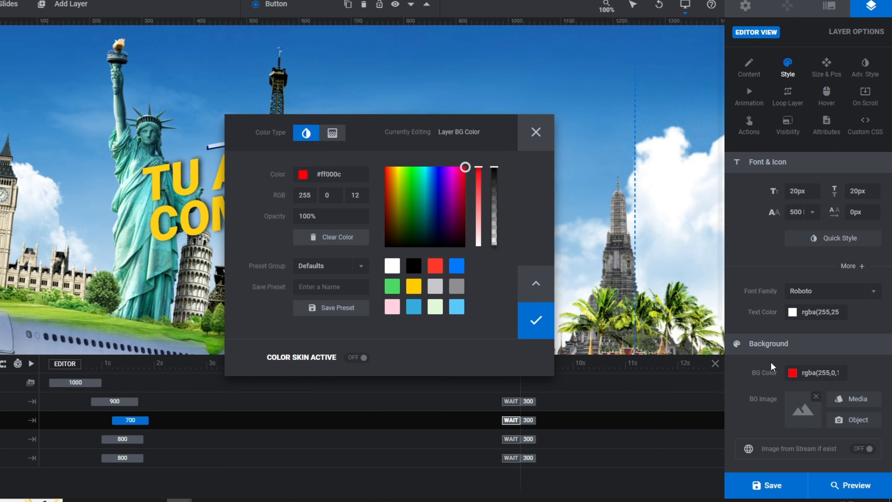
{"action": "left_click", "coordinate": [392, 285]}
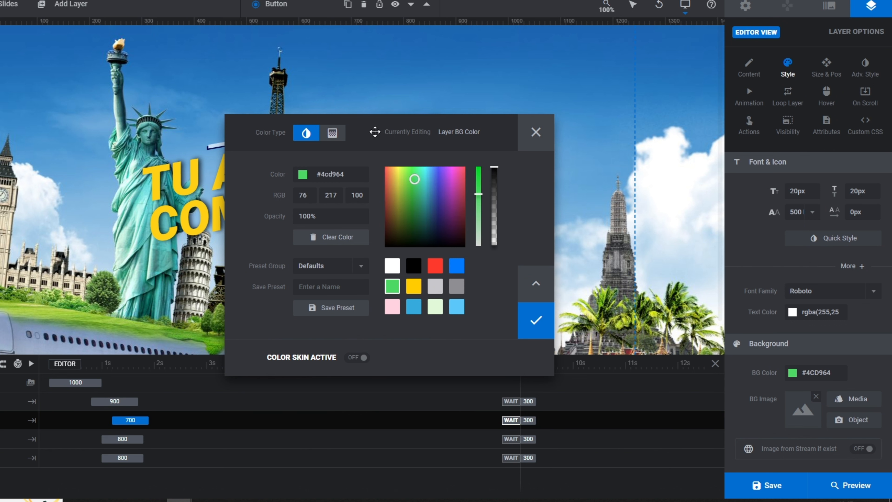
{"action": "left_click_drag", "start_coordinate": [375, 131], "coordinate": [594, 17]}
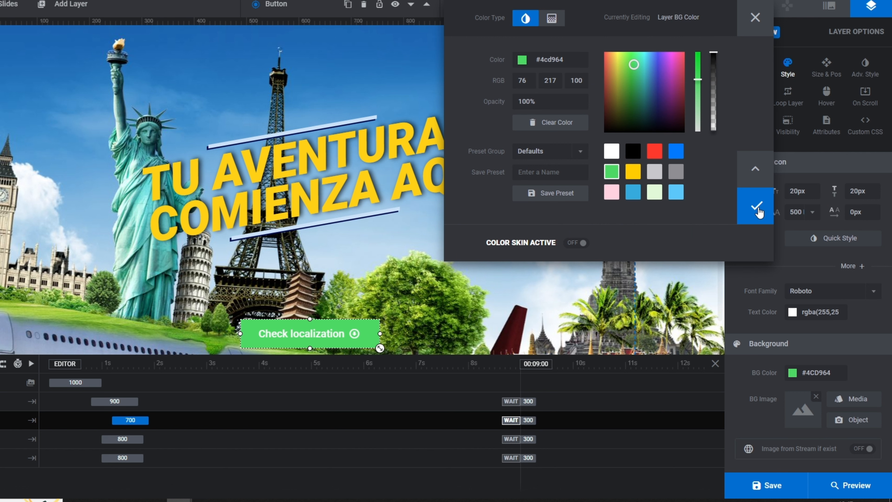
{"action": "left_click", "coordinate": [755, 208]}
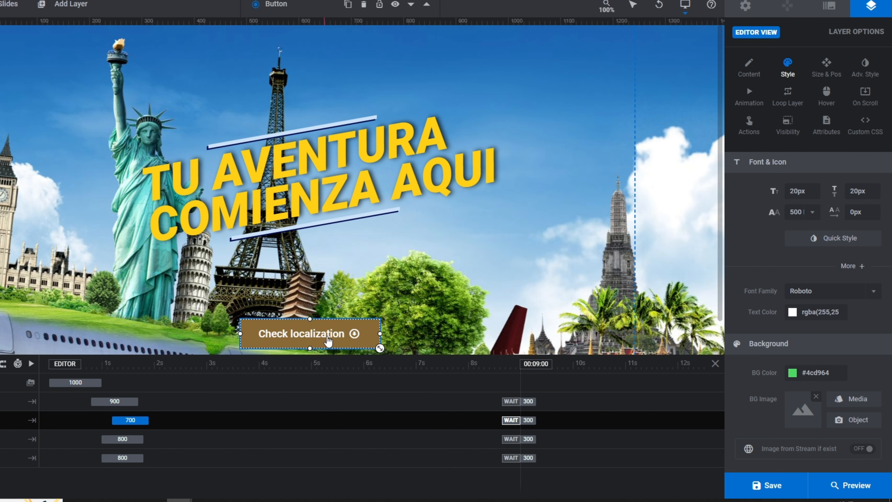
Give the Check localization button a 5px top border and set the border color to white #ffffff.
{"action": "scroll", "coordinate": [856, 355], "scroll_direction": "down", "scroll_amount": 5}
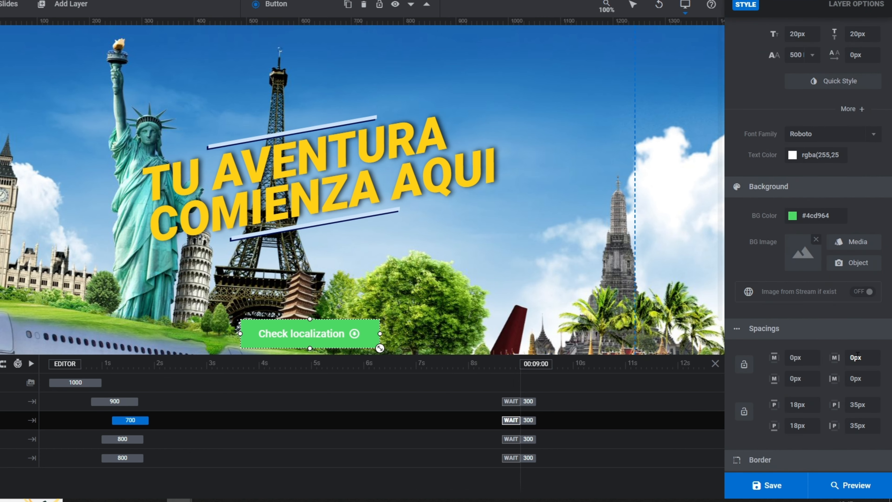
{"action": "scroll", "coordinate": [858, 335], "scroll_direction": "down", "scroll_amount": 1}
{"action": "scroll", "coordinate": [856, 333], "scroll_direction": "down", "scroll_amount": 3}
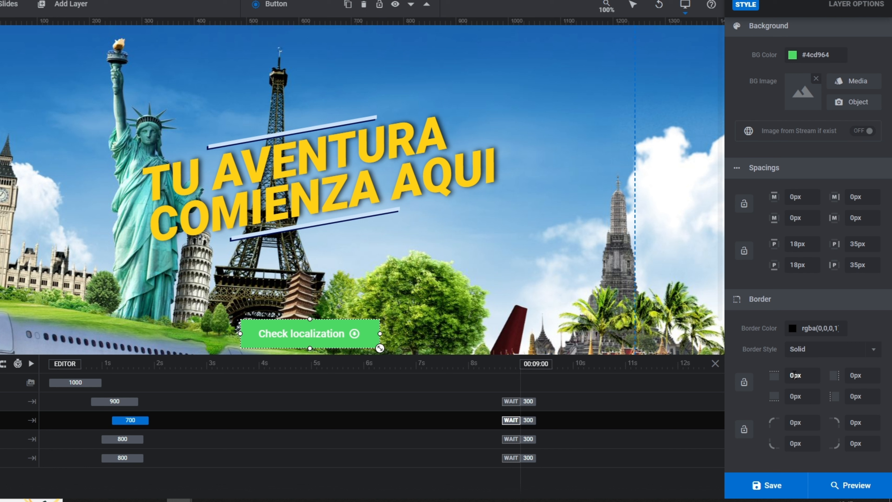
{"action": "left_click", "coordinate": [794, 375]}
{"action": "type", "text": "5px"}
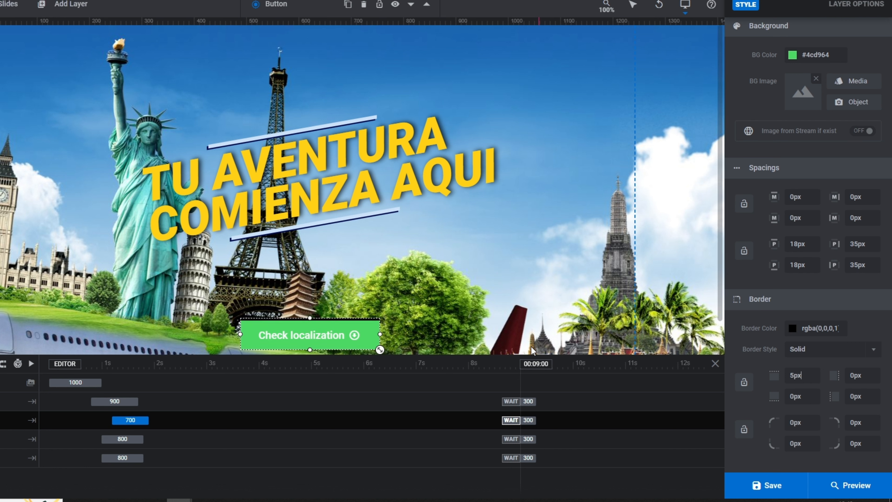
{"action": "left_click", "coordinate": [793, 330]}
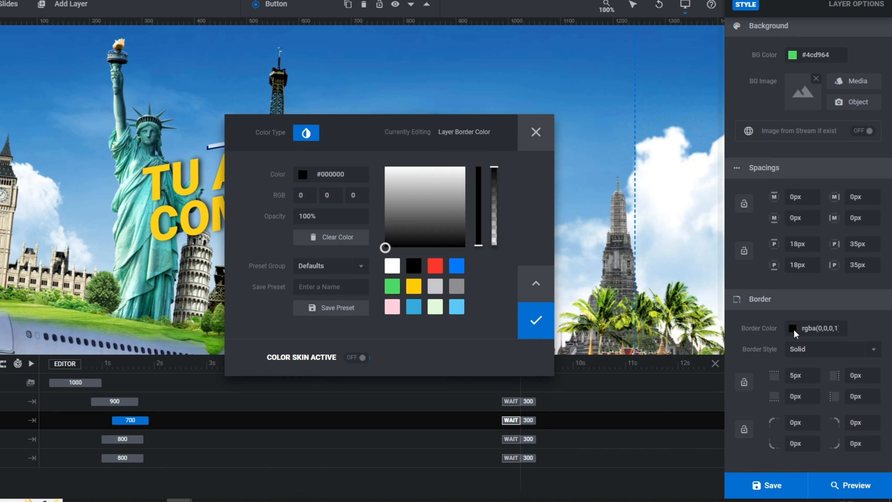
{"action": "left_click", "coordinate": [392, 266]}
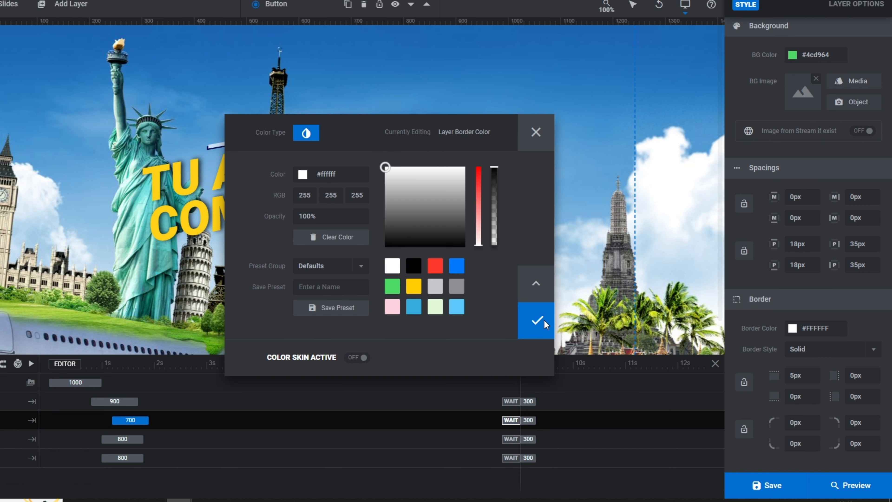
{"action": "left_click", "coordinate": [536, 320]}
Set the border width on the button's remaining three sides to 5px.
{"action": "left_click", "coordinate": [855, 375]}
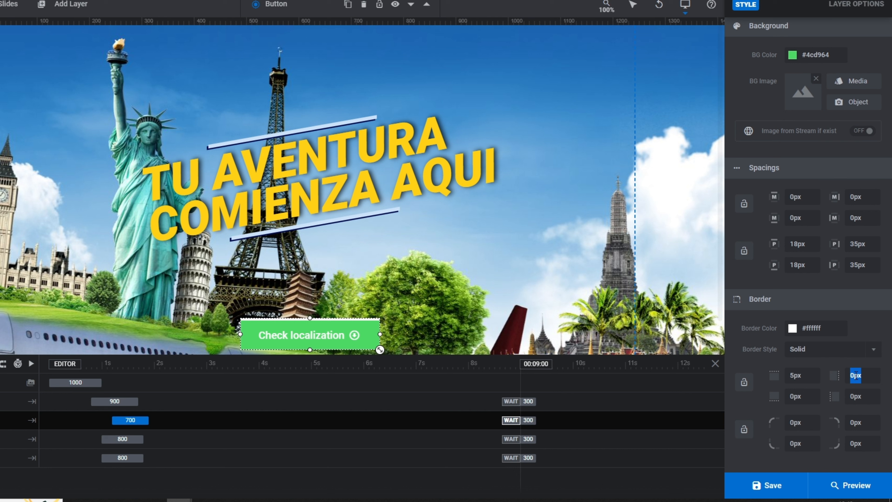
{"action": "type", "text": "5px"}
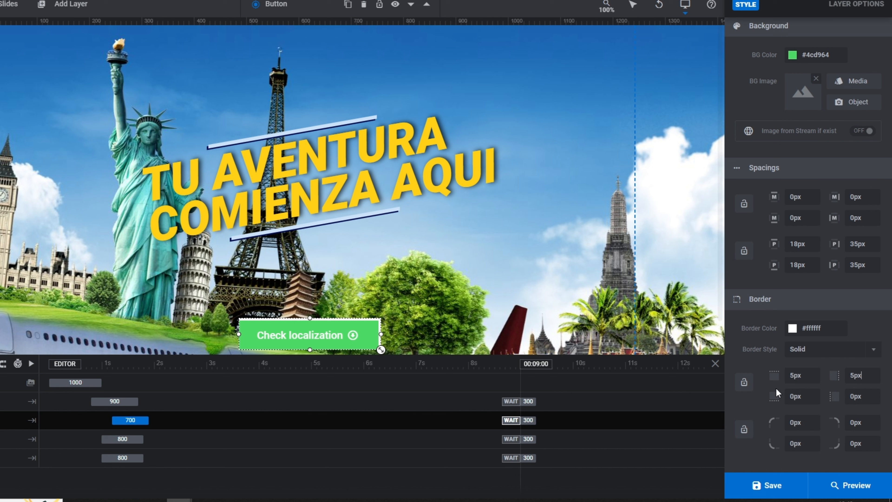
{"action": "left_click", "coordinate": [805, 396]}
{"action": "type", "text": "5p"}
{"action": "left_click", "coordinate": [856, 397]}
{"action": "type", "text": "5p"}
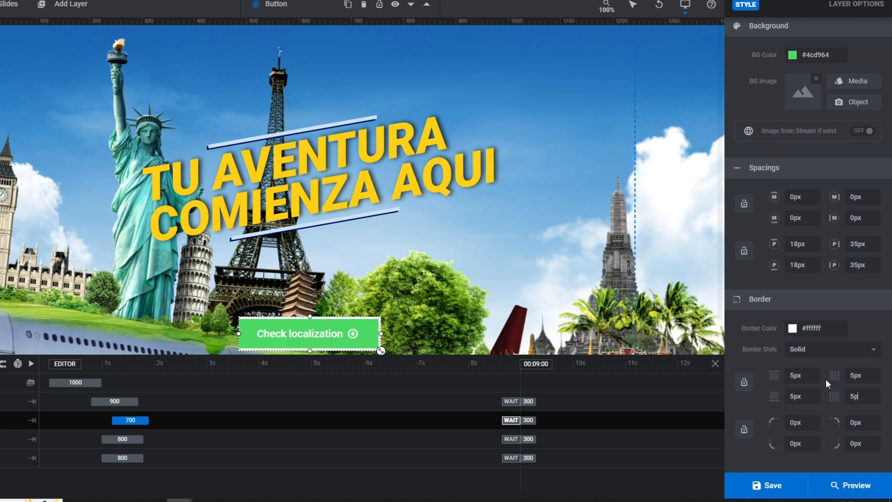
Complete the 5px border width on the Check localization button's last side and save the slider.
{"action": "type", "text": "x"}
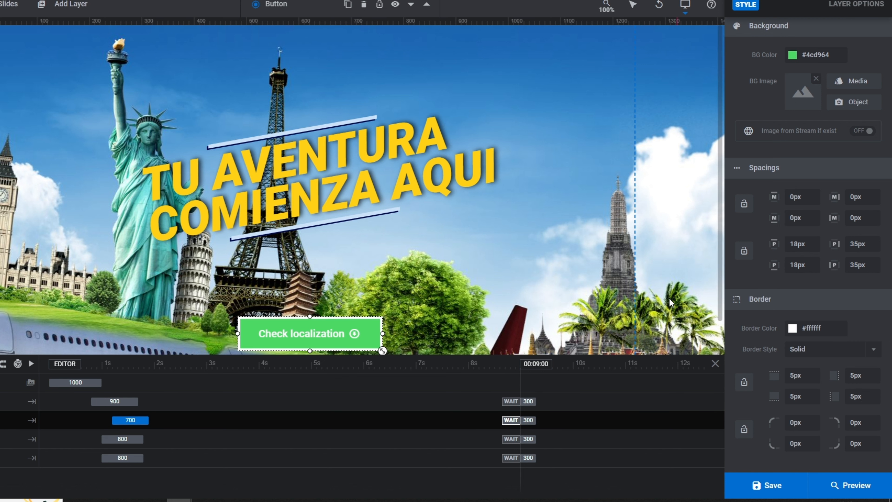
{"action": "left_click", "coordinate": [763, 489]}
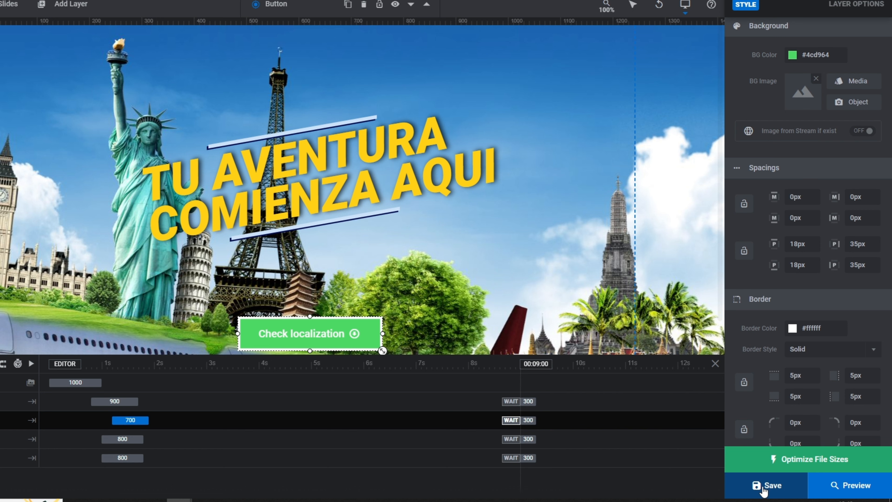
{"action": "left_click", "coordinate": [763, 486]}
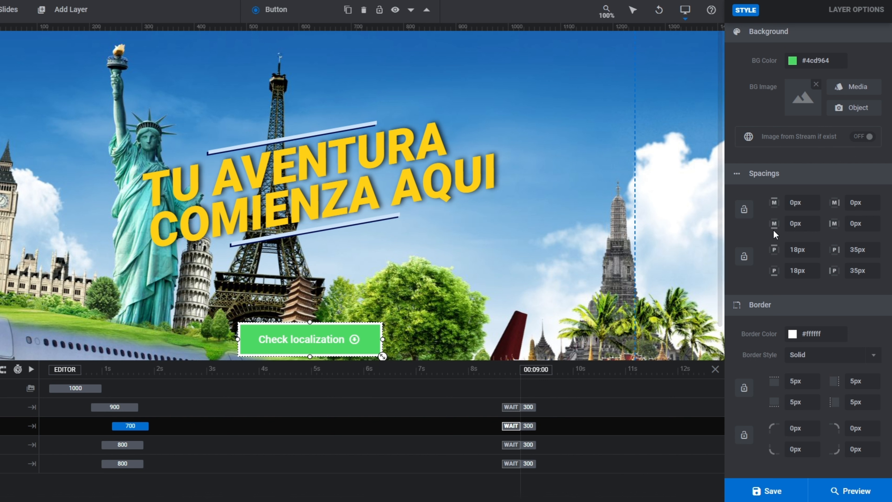
Change the Check localization button's text to "ENVIAR MENSAJE", keeping its icon code, and save the slider.
{"action": "scroll", "coordinate": [798, 109], "scroll_direction": "up", "scroll_amount": 5}
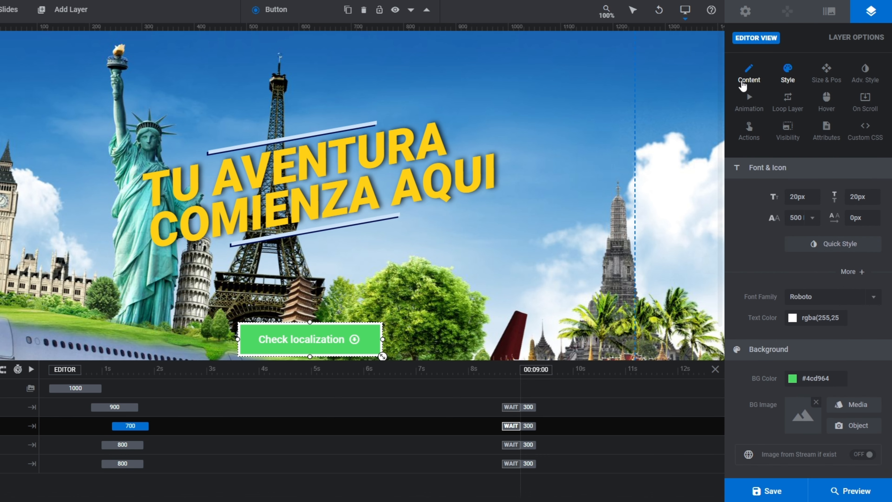
{"action": "left_click", "coordinate": [750, 79]}
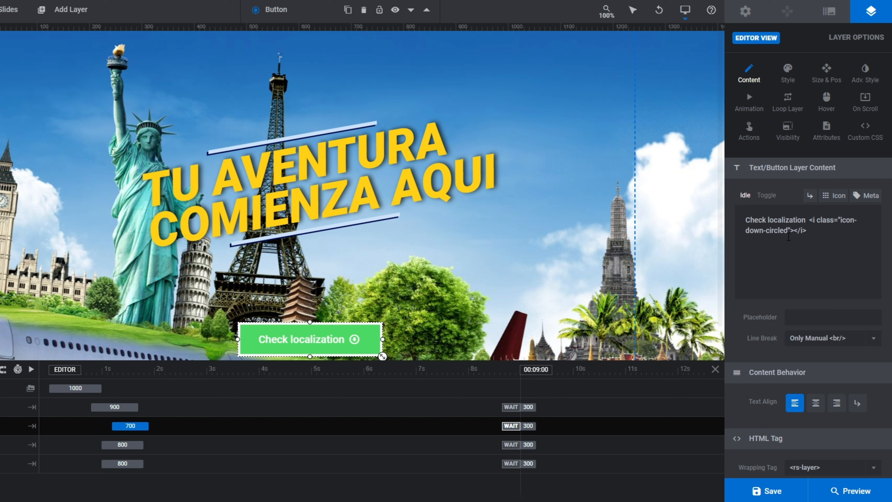
{"action": "left_click_drag", "start_coordinate": [809, 219], "coordinate": [751, 219]}
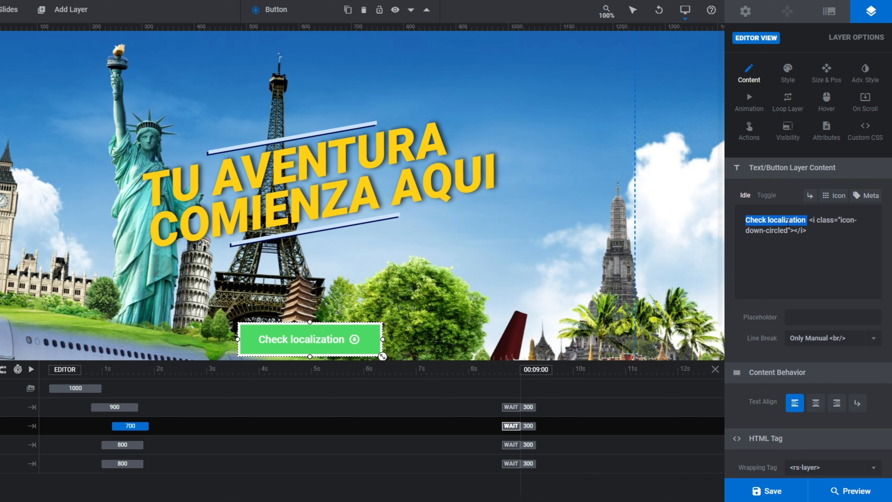
{"action": "type", "text": "ENVIAR MENSA"}
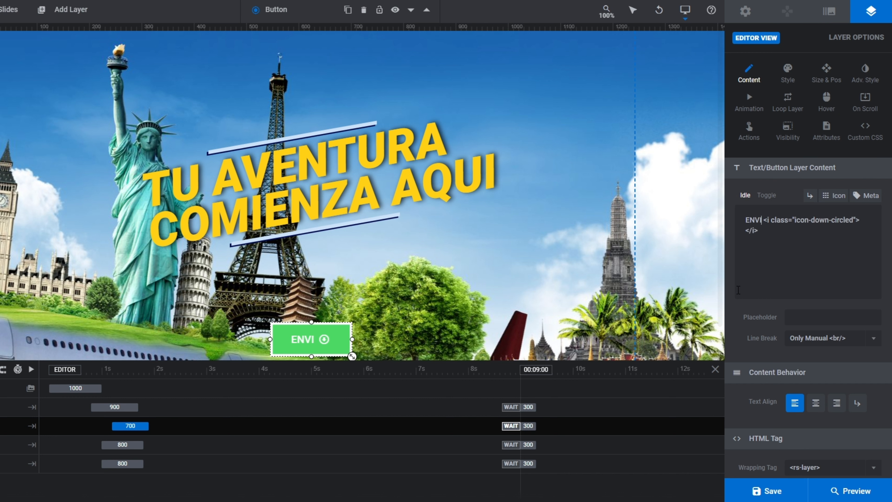
{"action": "type", "text": "JE"}
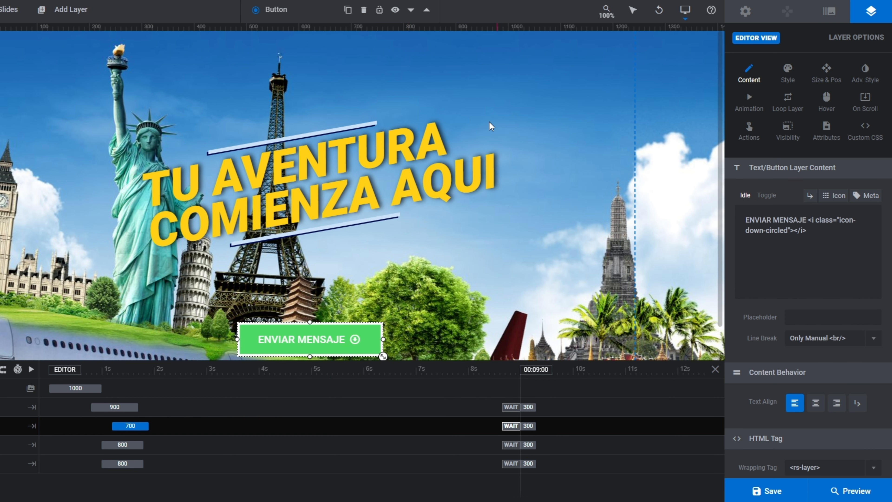
{"action": "left_click", "coordinate": [764, 497]}
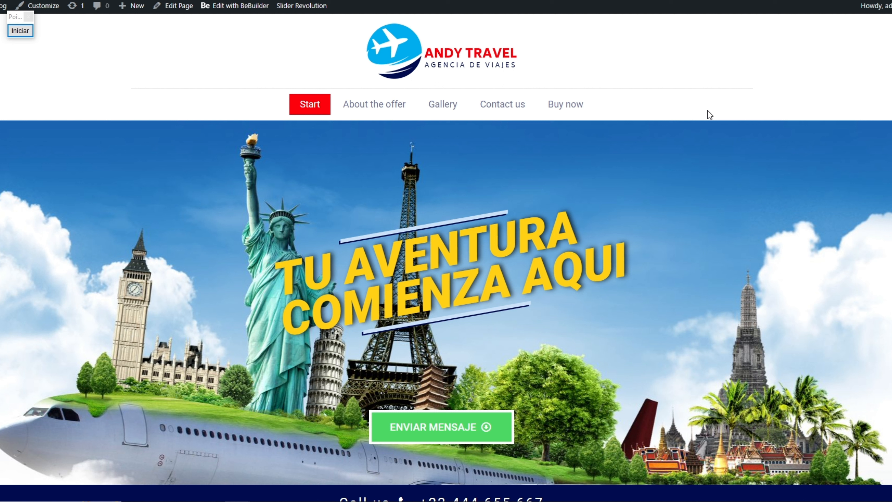
Review the live homepage from the hero slider through the call bar and service columns to the picture section.
{"action": "scroll", "coordinate": [593, 252], "scroll_direction": "down", "scroll_amount": 5}
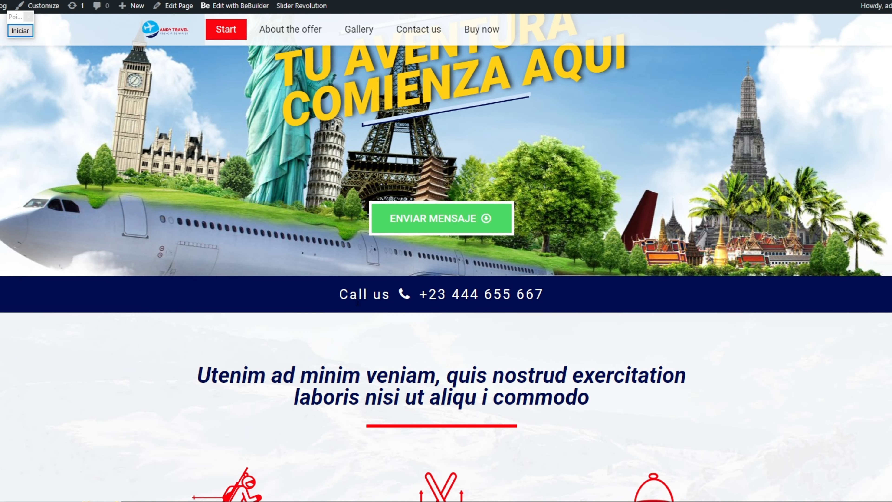
{"action": "scroll", "coordinate": [412, 309], "scroll_direction": "down", "scroll_amount": 3}
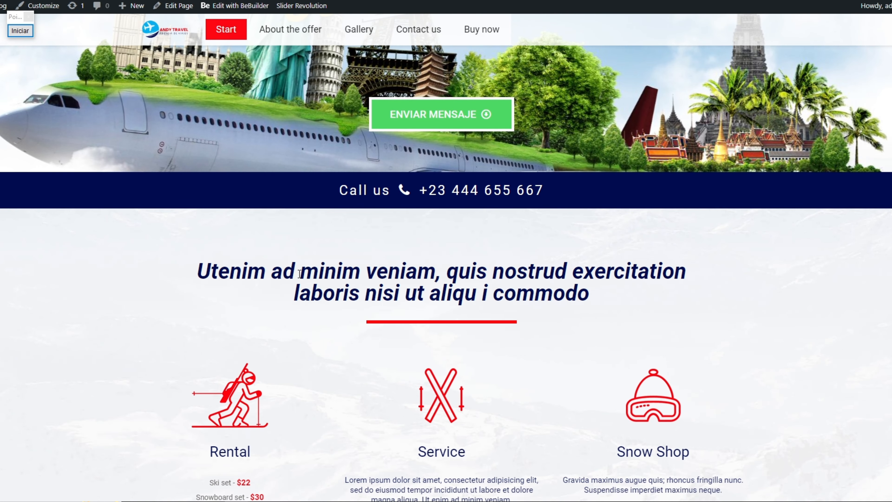
{"action": "scroll", "coordinate": [299, 273], "scroll_direction": "down", "scroll_amount": 2}
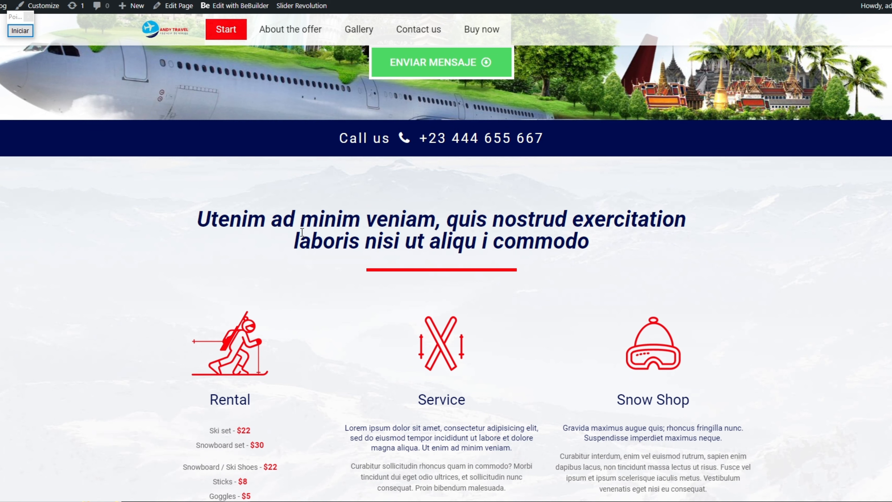
{"action": "scroll", "coordinate": [398, 242], "scroll_direction": "down", "scroll_amount": 6}
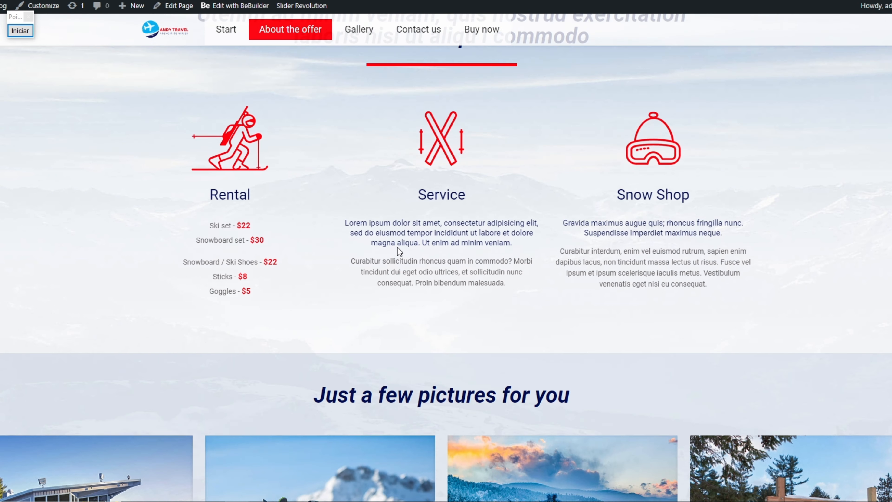
{"action": "scroll", "coordinate": [398, 253], "scroll_direction": "up", "scroll_amount": 4}
{"action": "scroll", "coordinate": [507, 295], "scroll_direction": "up", "scroll_amount": 8}
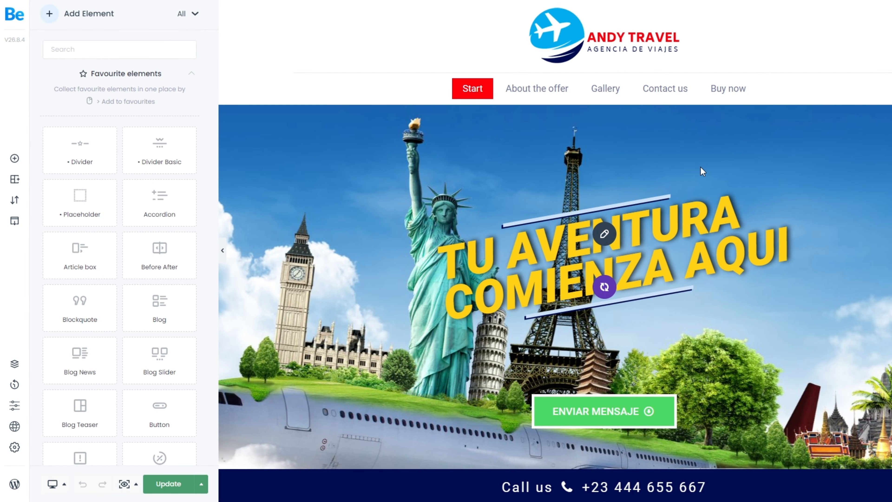
Replace the "Call us" text in the blue phone bar below the hero with "LLamanos" in BeBuilder.
{"action": "scroll", "coordinate": [699, 171], "scroll_direction": "down", "scroll_amount": 7}
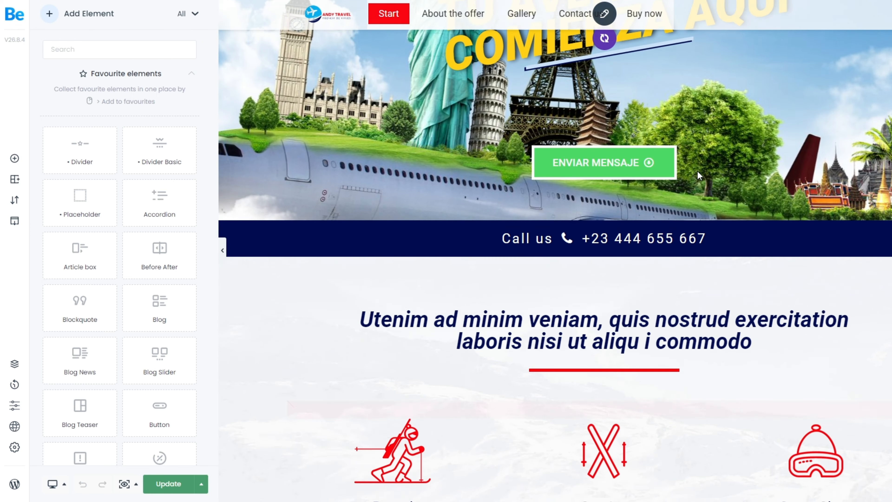
{"action": "mouse_move", "coordinate": [499, 232]}
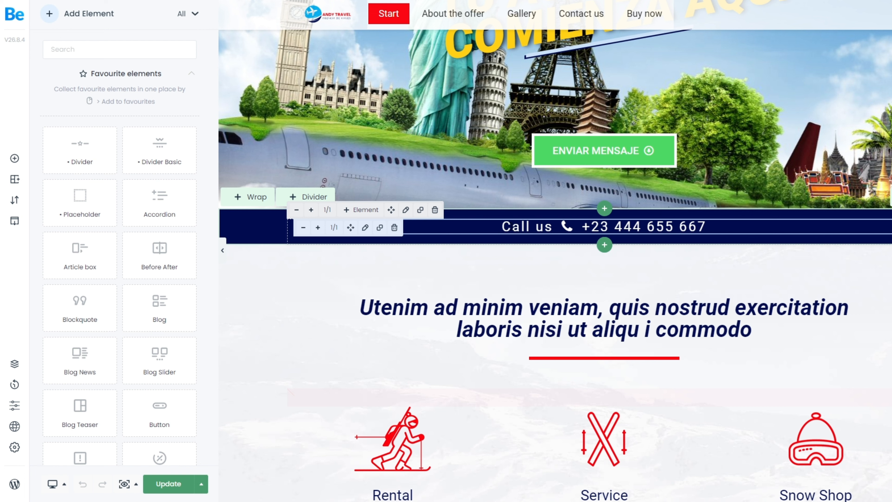
{"action": "left_click", "coordinate": [513, 226]}
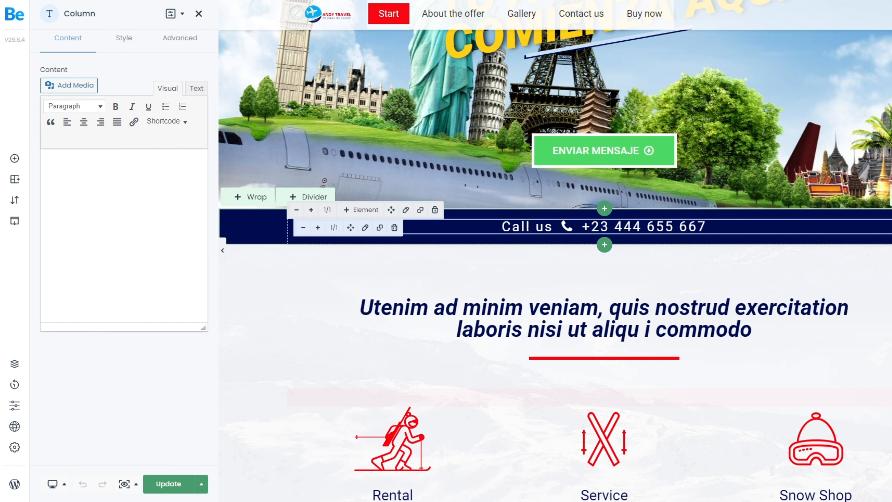
{"action": "left_click_drag", "start_coordinate": [554, 226], "coordinate": [495, 227]}
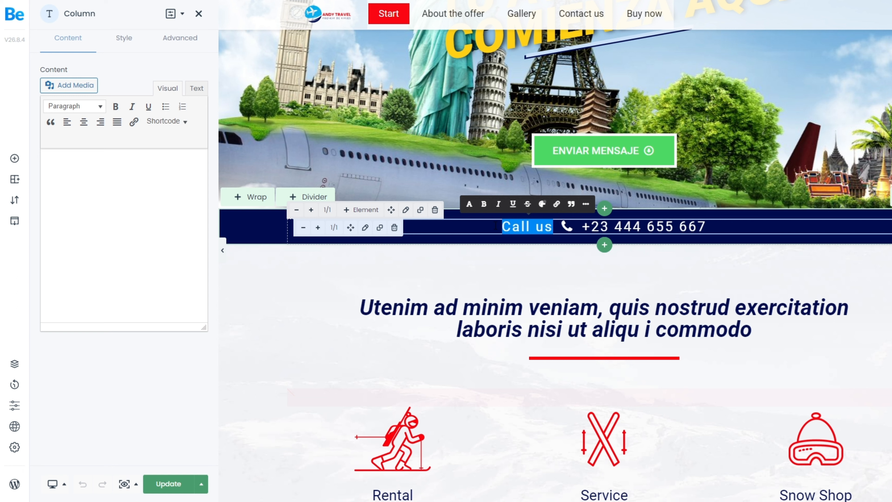
{"action": "key", "text": "BackSpace"}
{"action": "type", "text": "L"}
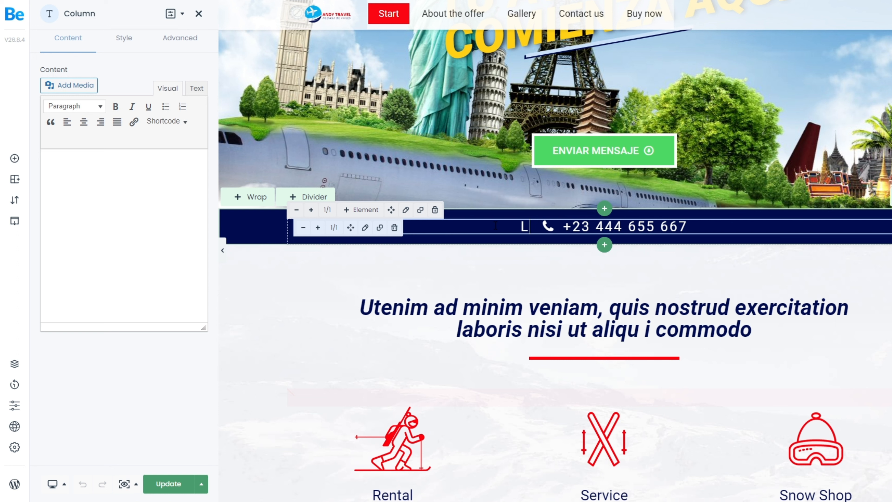
{"action": "type", "text": "Lamanos"}
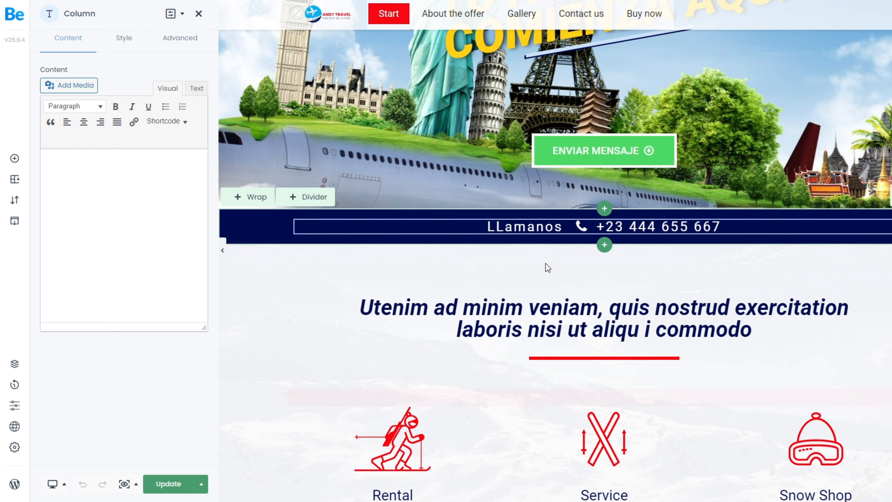
{"action": "left_click", "coordinate": [556, 252]}
Open the "Utenim ad minim veniam" text column below the phone bar and select its heading text on the page.
{"action": "scroll", "coordinate": [594, 238], "scroll_direction": "down", "scroll_amount": 3}
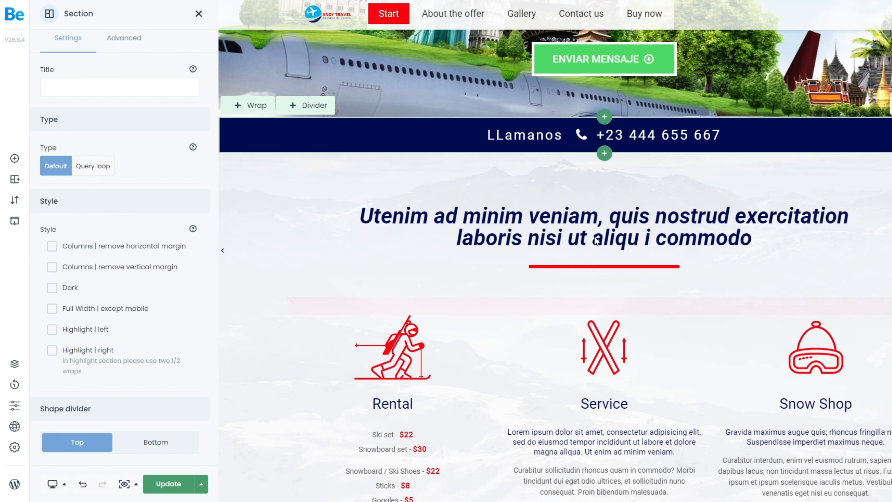
{"action": "scroll", "coordinate": [595, 237], "scroll_direction": "down", "scroll_amount": 2}
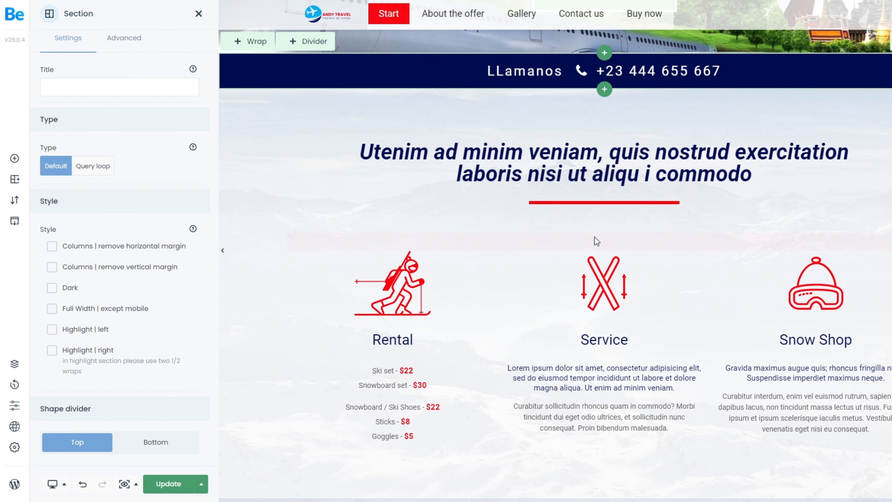
{"action": "left_click", "coordinate": [461, 153]}
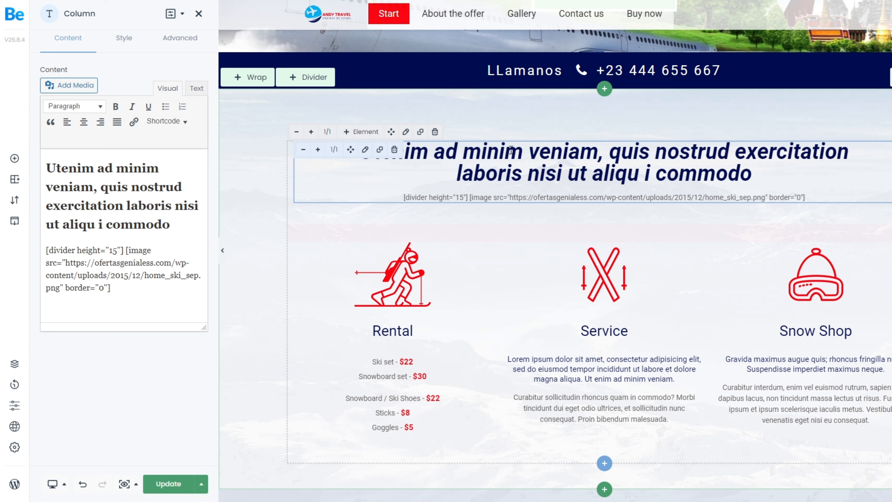
{"action": "left_click", "coordinate": [522, 150]}
{"action": "left_click_drag", "start_coordinate": [740, 168], "coordinate": [347, 161]}
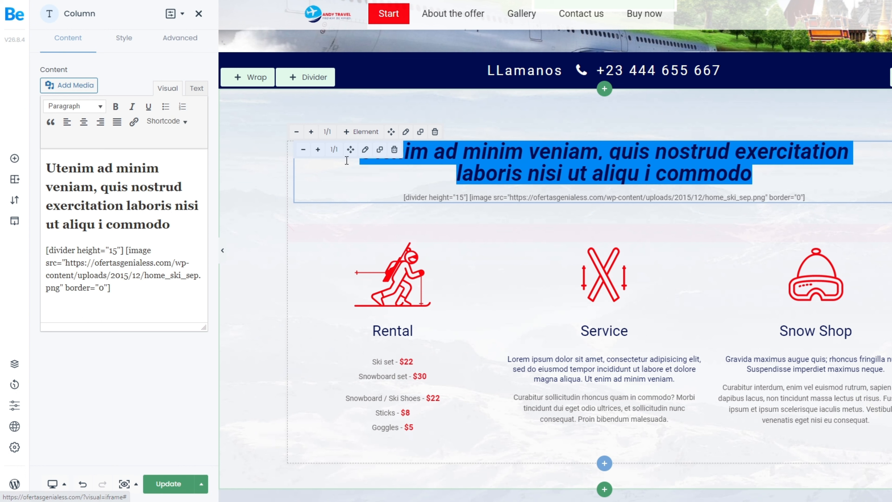
{"action": "scroll", "coordinate": [395, 191], "scroll_direction": "up", "scroll_amount": 1}
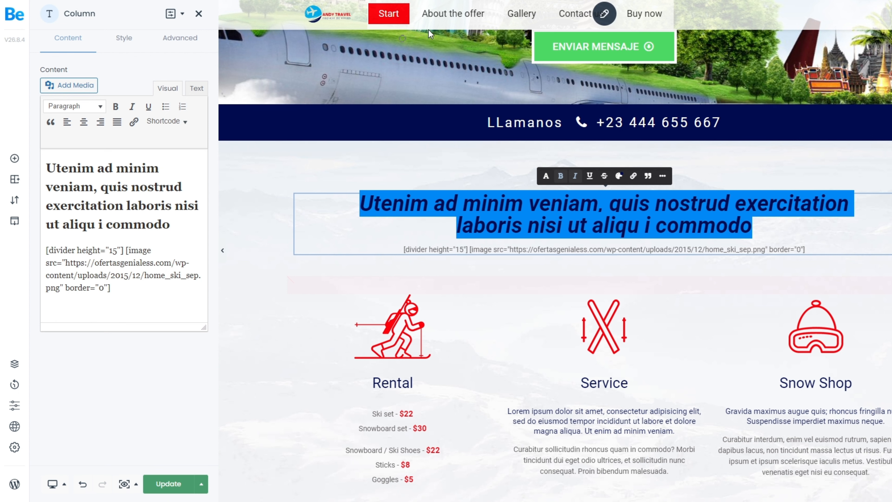
Mark the heading in the column's content editor with two red annotation arrows and end the annotation.
{"action": "left_click_drag", "start_coordinate": [446, 26], "coordinate": [169, 158]}
{"action": "mouse_move", "coordinate": [439, 109]}
{"action": "left_mouse_down"}
{"action": "mouse_move", "coordinate": [266, 181]}
{"action": "mouse_move", "coordinate": [189, 192]}
{"action": "left_mouse_up"}
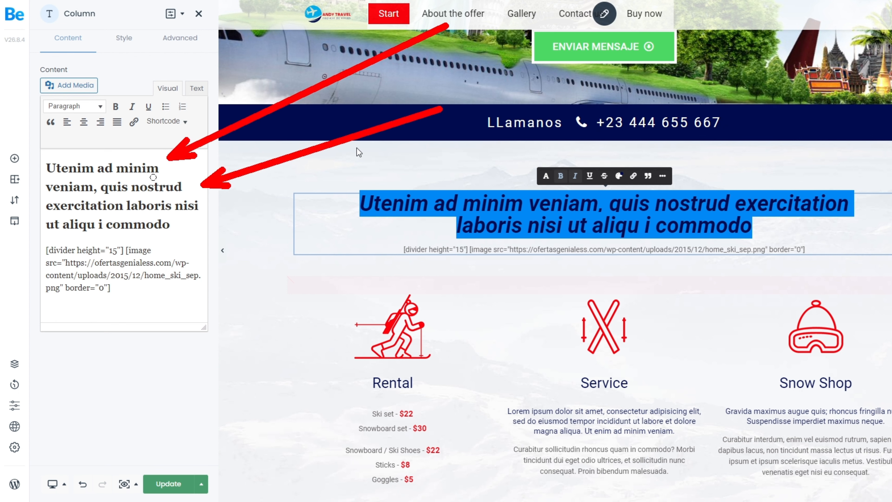
{"action": "key", "text": "Escape"}
Replace the column's placeholder heading with "LA MEJOR AGENCIA DE VIAJES CON MAS DE 20 AÑOS DE EXPERIENCIA.".
{"action": "left_click", "coordinate": [76, 170]}
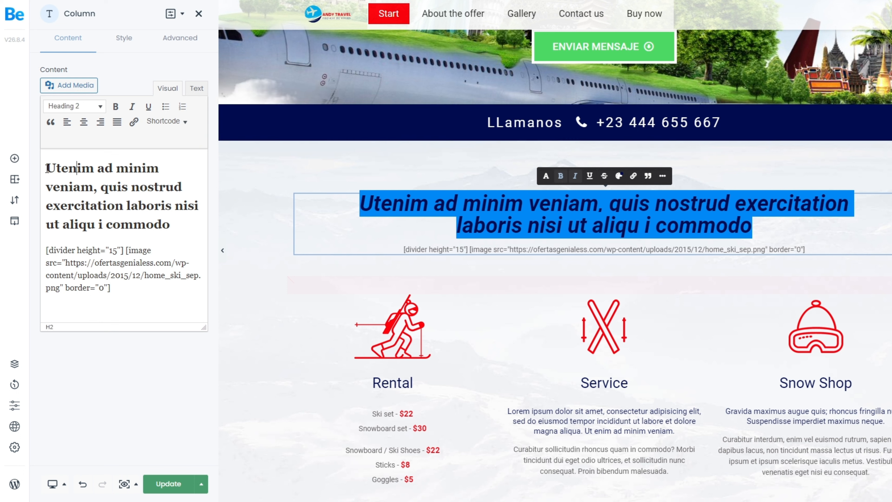
{"action": "left_click_drag", "start_coordinate": [47, 168], "coordinate": [171, 225]}
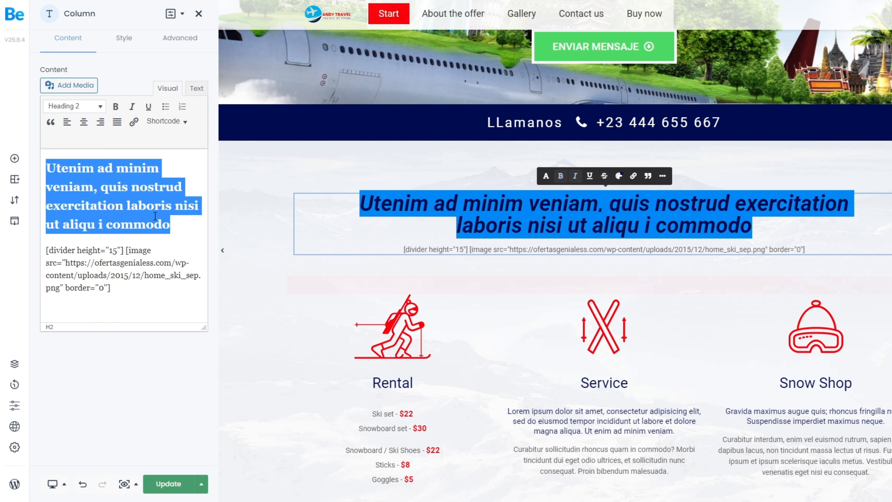
{"action": "left_click", "coordinate": [90, 173]}
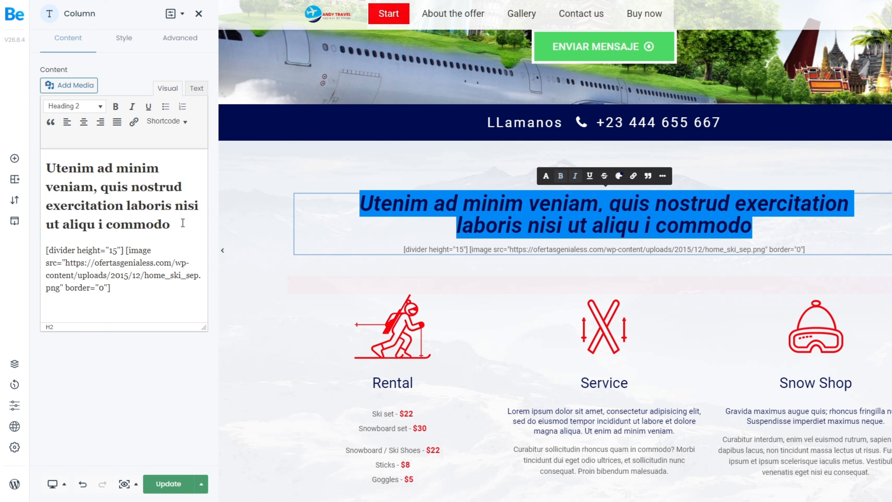
{"action": "left_click_drag", "start_coordinate": [183, 223], "coordinate": [52, 166]}
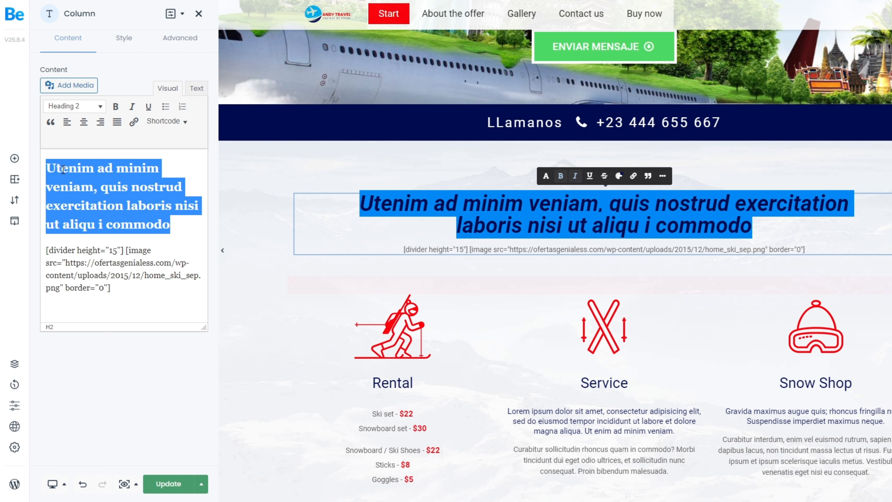
{"action": "type", "text": "LA MEJOR AGENCIA DE VIAJES CON MAS DE 20 AÑOS DE EXPERIENCIA."}
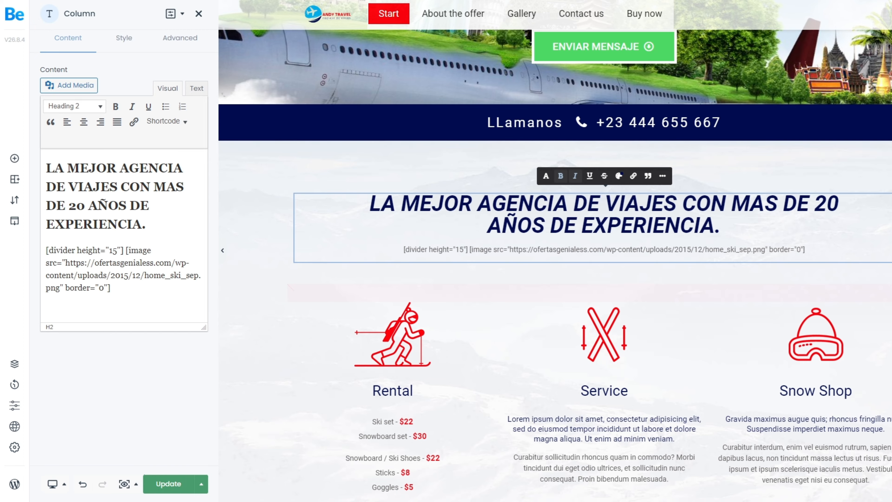
Replace the "Rental" heading in the first of the three service columns with "HOTELES".
{"action": "scroll", "coordinate": [279, 423], "scroll_direction": "down", "scroll_amount": 5}
{"action": "scroll", "coordinate": [358, 170], "scroll_direction": "up", "scroll_amount": 1}
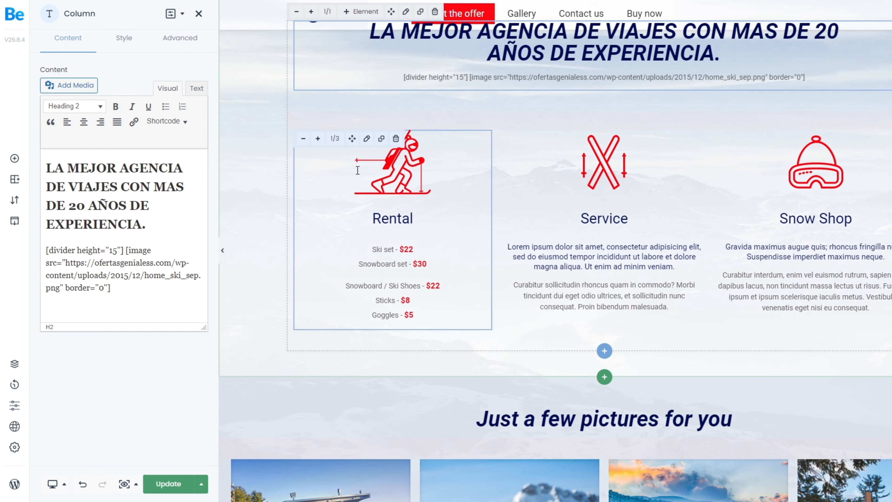
{"action": "left_click", "coordinate": [400, 164]}
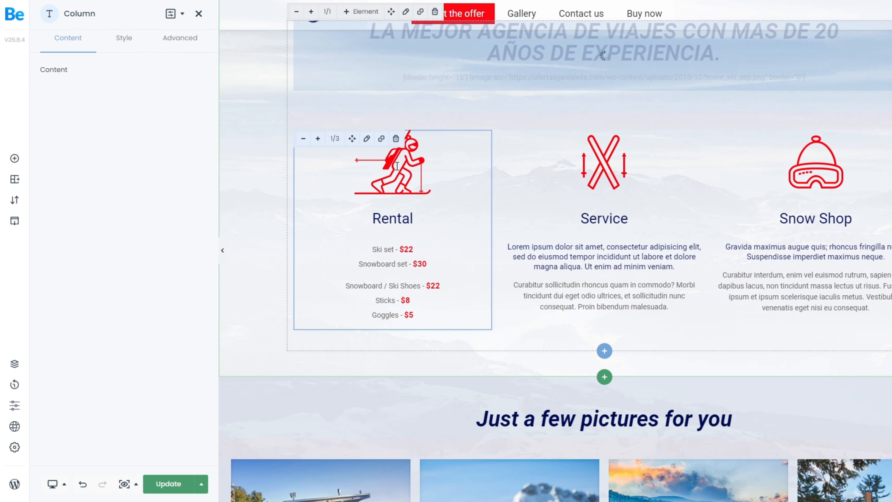
{"action": "scroll", "coordinate": [488, 223], "scroll_direction": "up", "scroll_amount": 2}
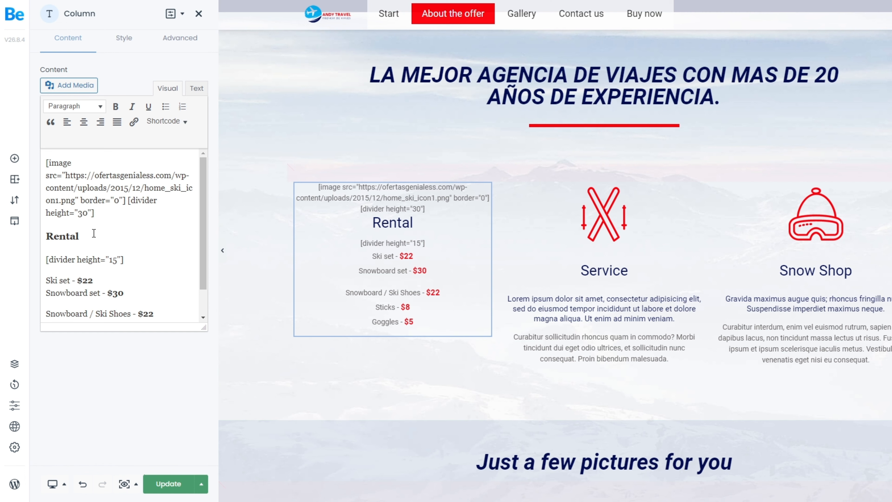
{"action": "left_click_drag", "start_coordinate": [103, 237], "coordinate": [31, 228]}
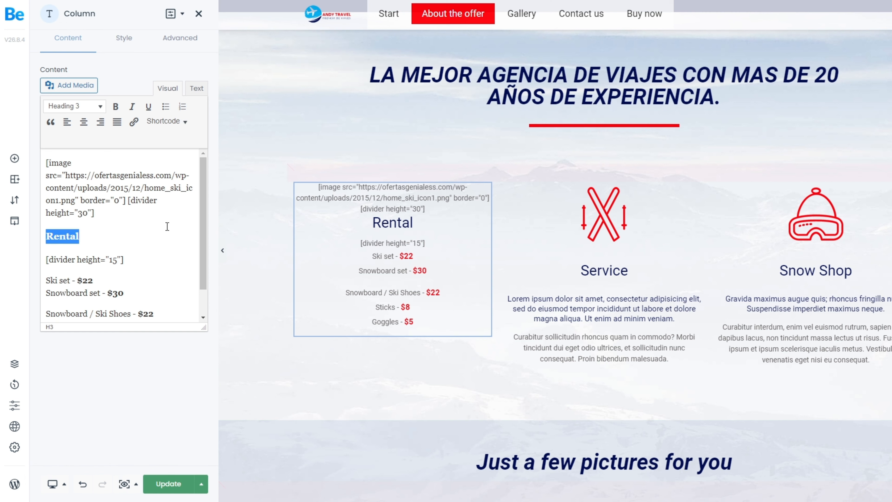
{"action": "type", "text": "hO"}
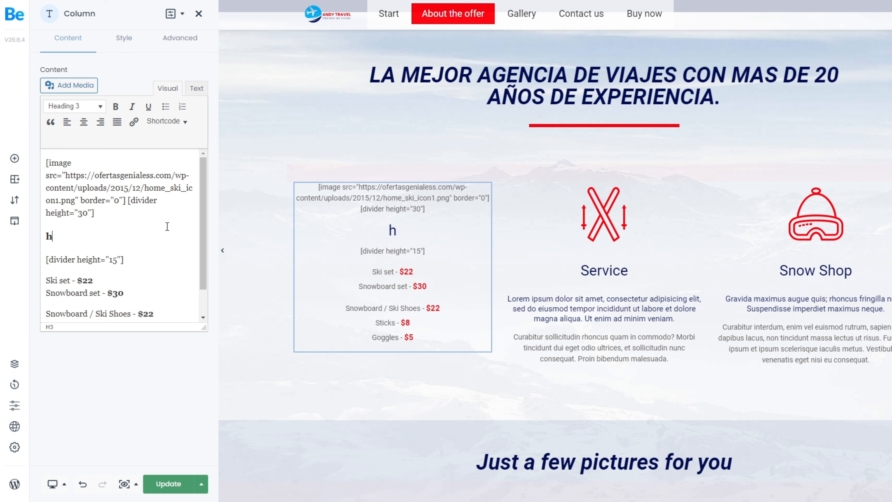
{"action": "key", "text": "BackSpace"}
{"action": "type", "text": "HOYRL"}
{"action": "key", "text": "BackSpace"}
{"action": "key", "text": "BackSpace"}
{"action": "key", "text": "BackSpace"}
{"action": "type", "text": "Y"}
{"action": "key", "text": "BackSpace"}
{"action": "type", "text": "TELES"}
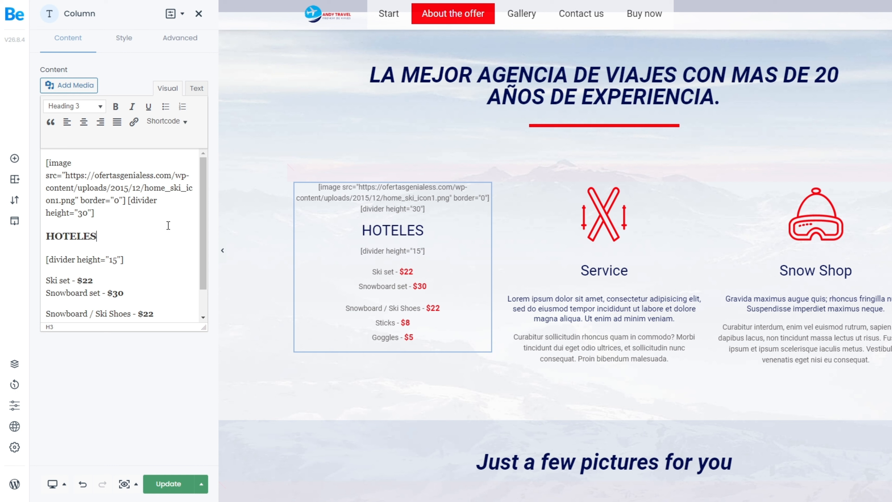
Replace the "Service" heading in the middle service column with "PAQUETES".
{"action": "left_click", "coordinate": [597, 276]}
{"action": "left_click_drag", "start_coordinate": [88, 239], "coordinate": [44, 239]}
{"action": "type", "text": "PAQUETES"}
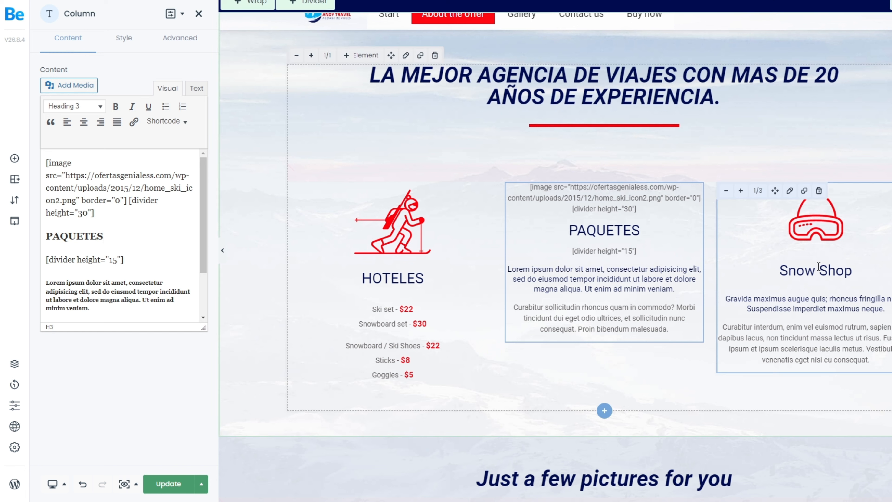
Replace the "Snow Shop" heading in the third service column with "DESTINOS".
{"action": "left_click", "coordinate": [801, 269]}
{"action": "left_click_drag", "start_coordinate": [784, 281], "coordinate": [828, 278]}
{"action": "left_click", "coordinate": [782, 231]}
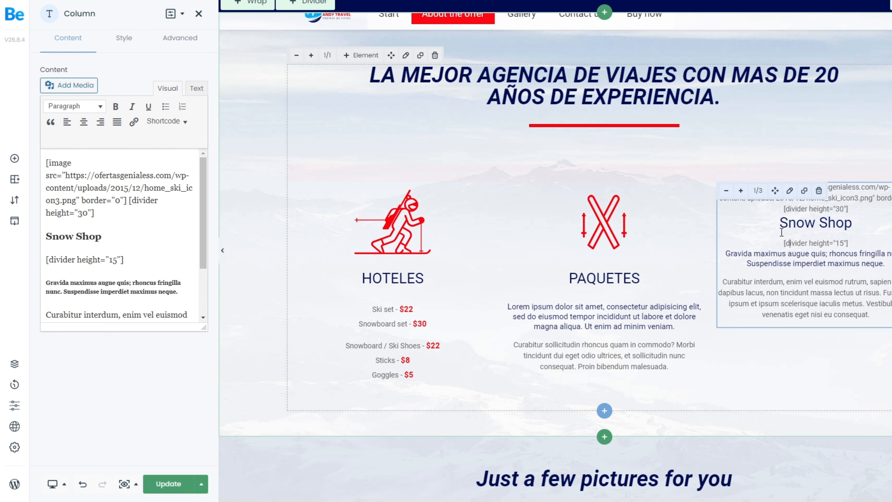
{"action": "left_click_drag", "start_coordinate": [781, 228], "coordinate": [857, 223]}
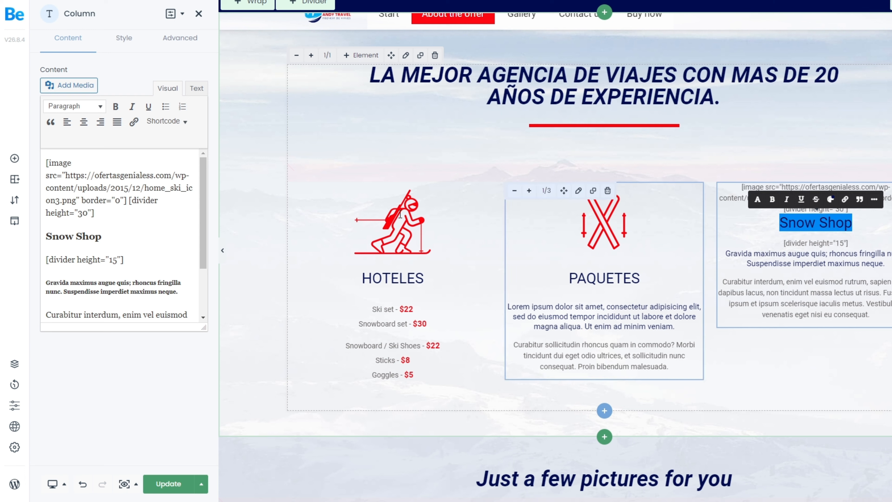
{"action": "left_click_drag", "start_coordinate": [107, 236], "coordinate": [44, 238]}
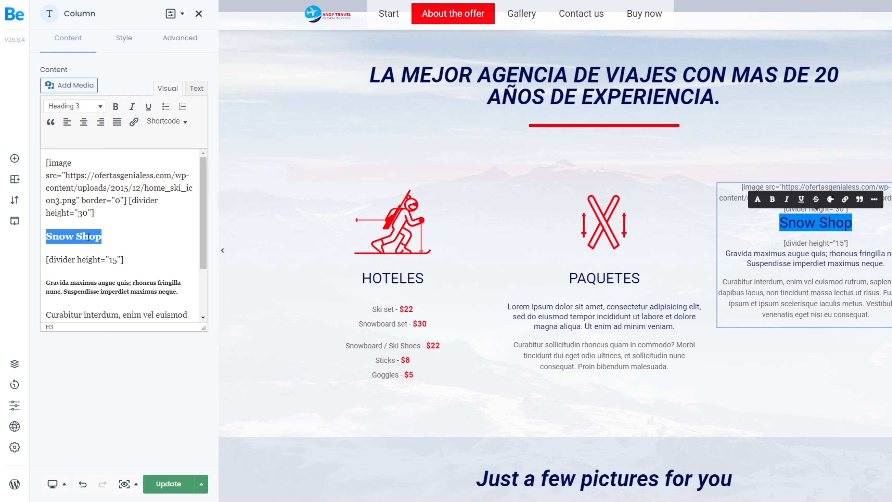
{"action": "type", "text": "DESTINOS"}
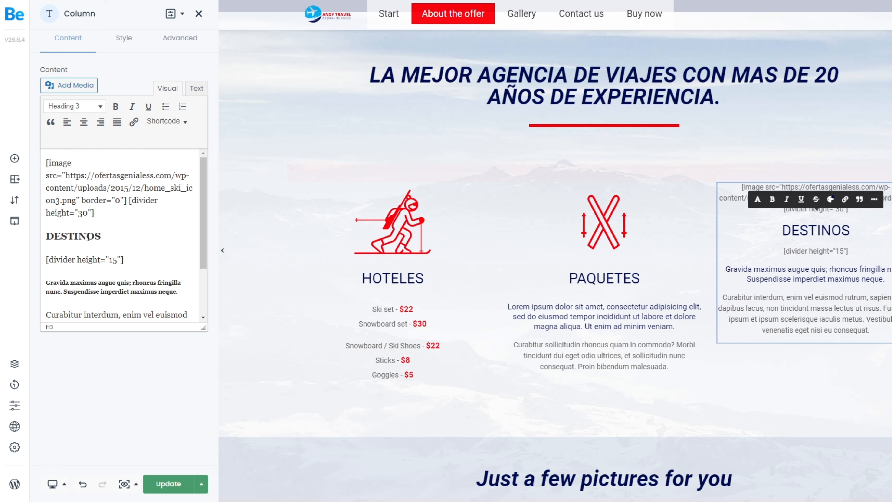
{"action": "left_click", "coordinate": [432, 232]}
Replace the "Just a few pictures for you" heading above the photo gallery with "DESTINOS MAS VISITADOS".
{"action": "scroll", "coordinate": [409, 144], "scroll_direction": "down", "scroll_amount": 1}
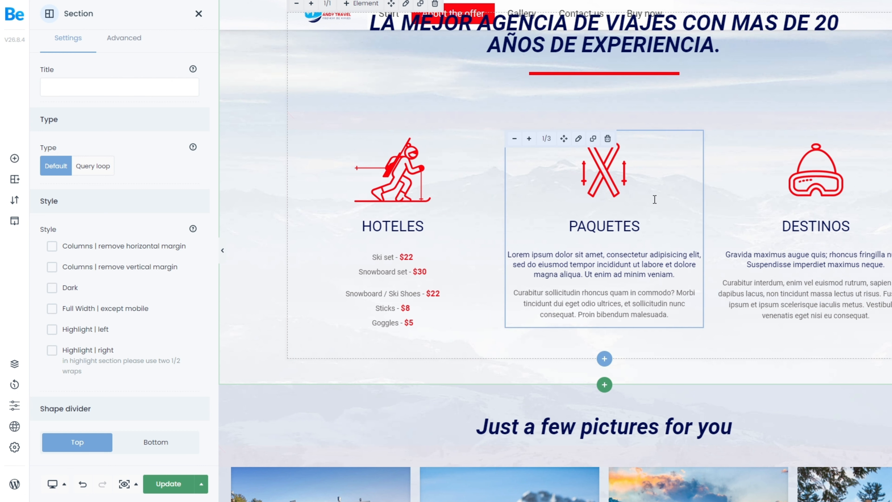
{"action": "scroll", "coordinate": [656, 190], "scroll_direction": "down", "scroll_amount": 4}
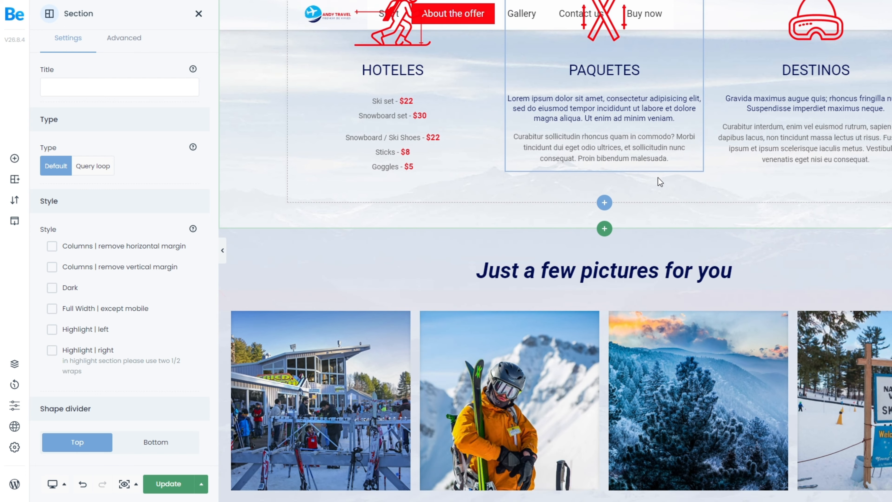
{"action": "scroll", "coordinate": [658, 177], "scroll_direction": "down", "scroll_amount": 4}
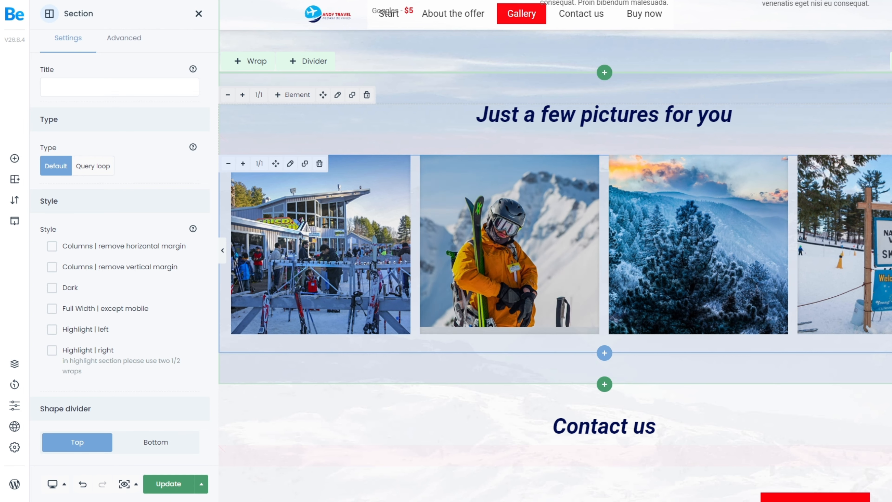
{"action": "scroll", "coordinate": [487, 168], "scroll_direction": "up", "scroll_amount": 1}
{"action": "left_click", "coordinate": [488, 168]}
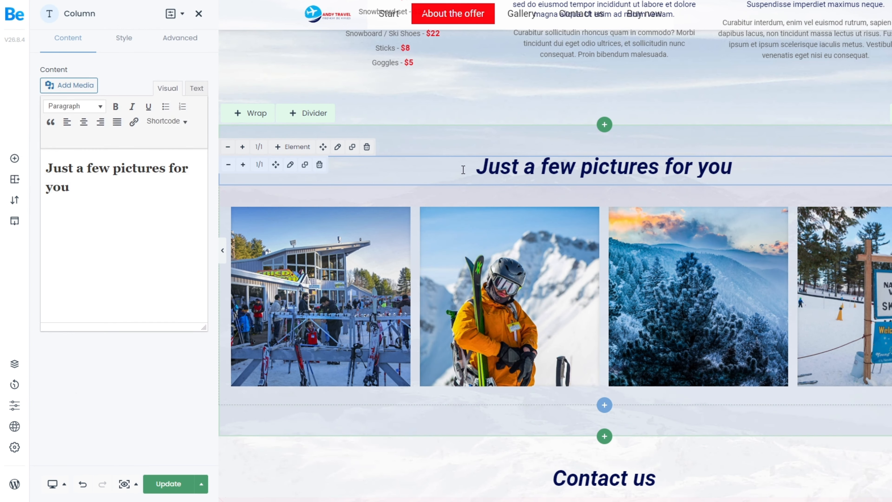
{"action": "left_click_drag", "start_coordinate": [464, 168], "coordinate": [785, 175]}
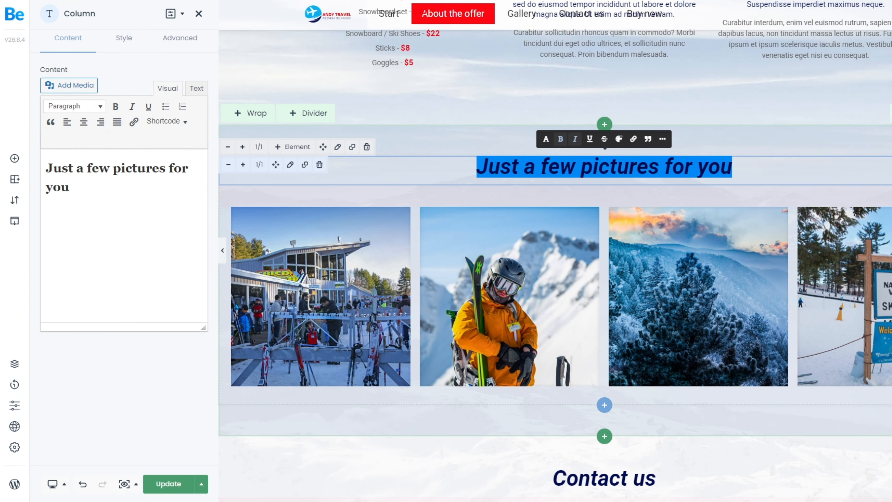
{"action": "left_click", "coordinate": [88, 187]}
{"action": "key", "text": "ctrl+a"}
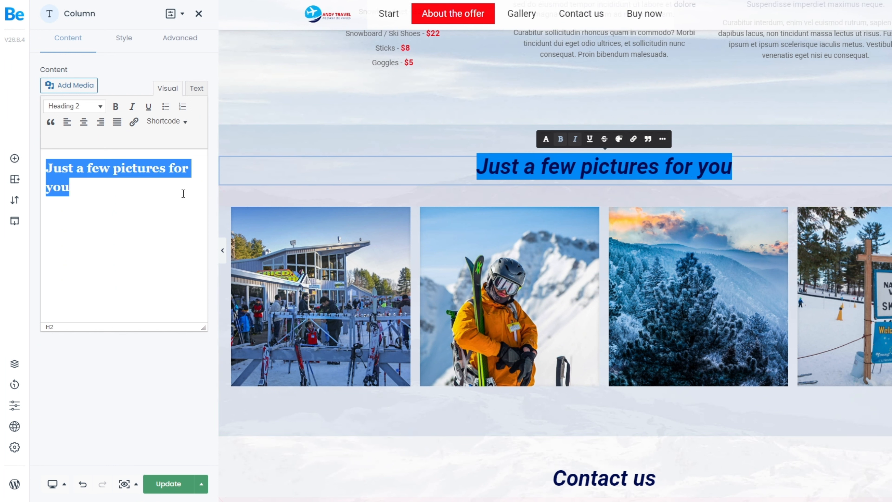
{"action": "type", "text": "DESTINOS MAS VISITADOS"}
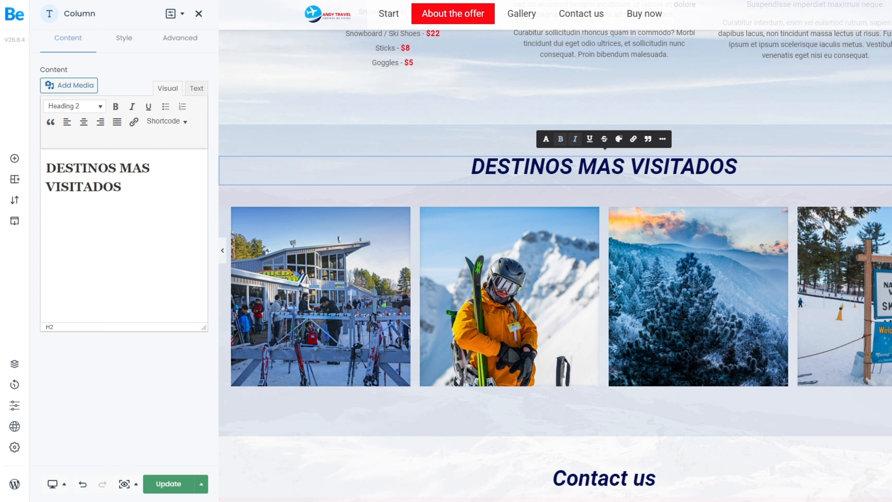
Replace the "Contact us" heading below the photo gallery with "CONTACTANOS".
{"action": "scroll", "coordinate": [604, 404], "scroll_direction": "down", "scroll_amount": 5}
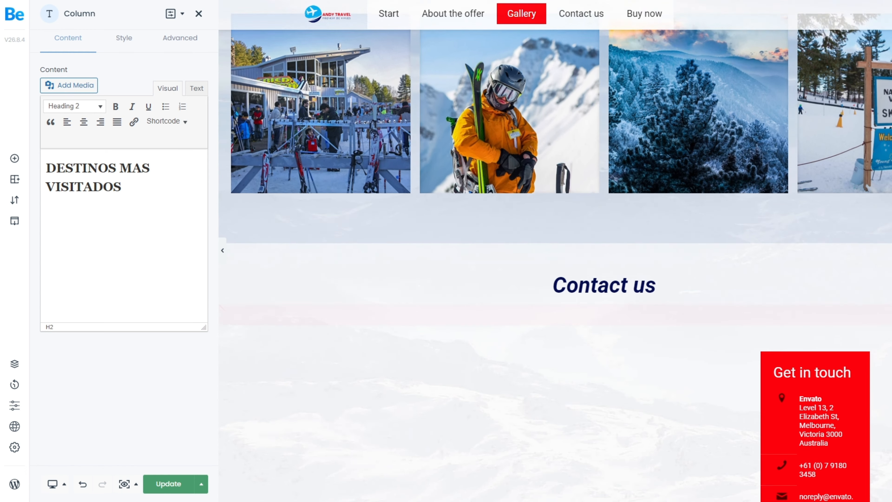
{"action": "scroll", "coordinate": [637, 251], "scroll_direction": "down", "scroll_amount": 3}
{"action": "left_click", "coordinate": [579, 180]}
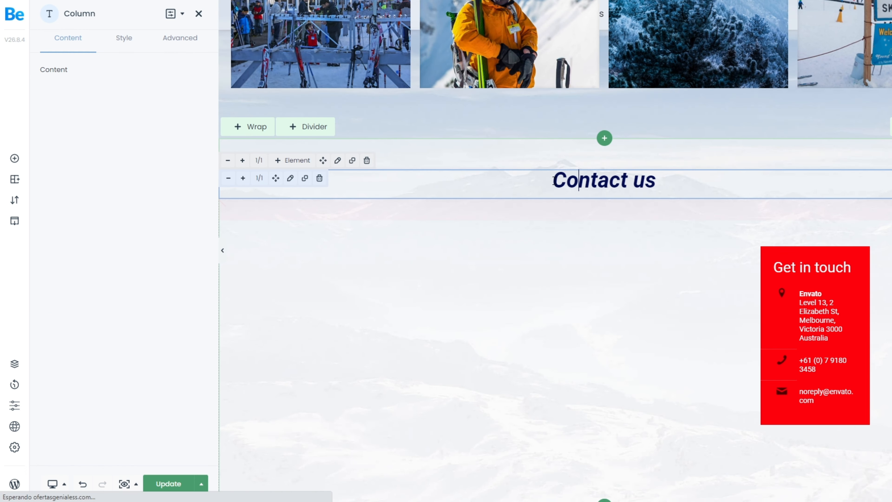
{"action": "left_click_drag", "start_coordinate": [553, 182], "coordinate": [660, 182]}
{"action": "type", "text": "CONTACTANOS"}
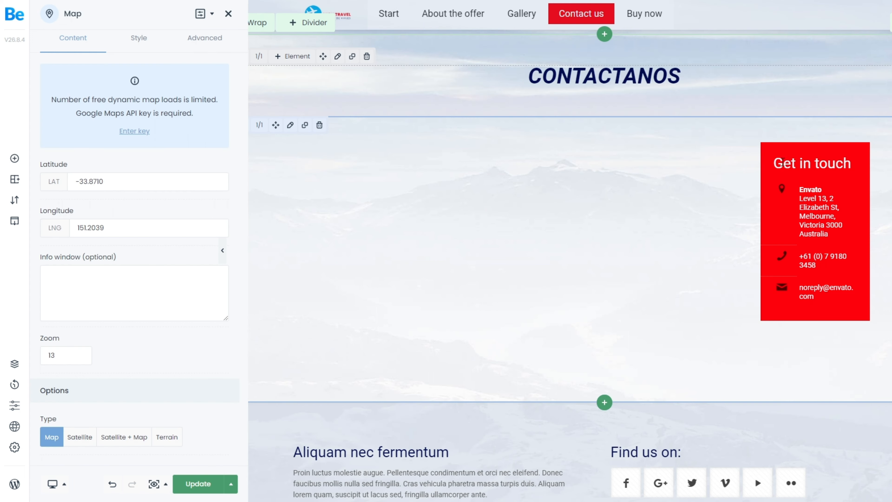
Open the map element holding the red "Get in touch" box and set its contact box title to "Visitanos".
{"action": "left_click_drag", "start_coordinate": [775, 163], "coordinate": [854, 168]}
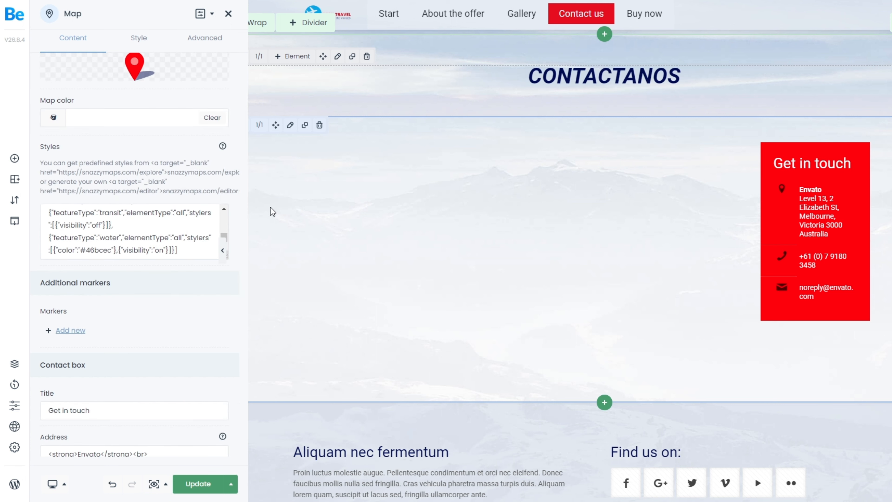
{"action": "scroll", "coordinate": [130, 235], "scroll_direction": "up", "scroll_amount": 7}
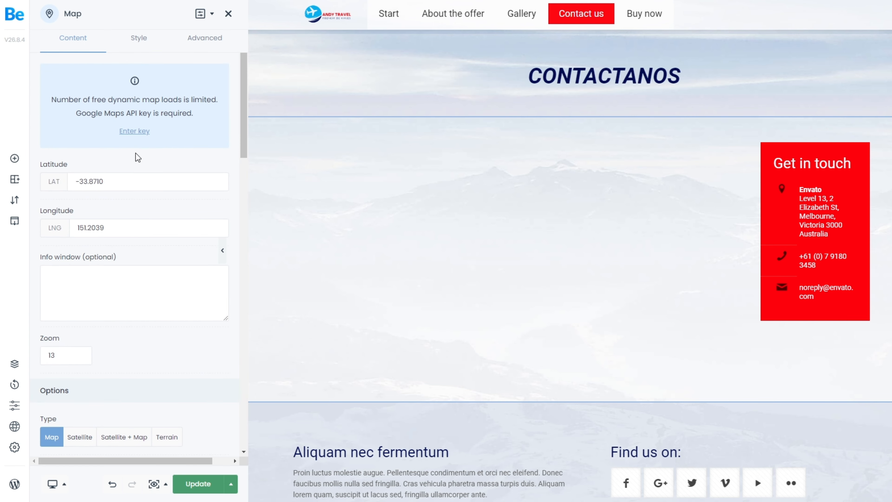
{"action": "left_click", "coordinate": [131, 221]}
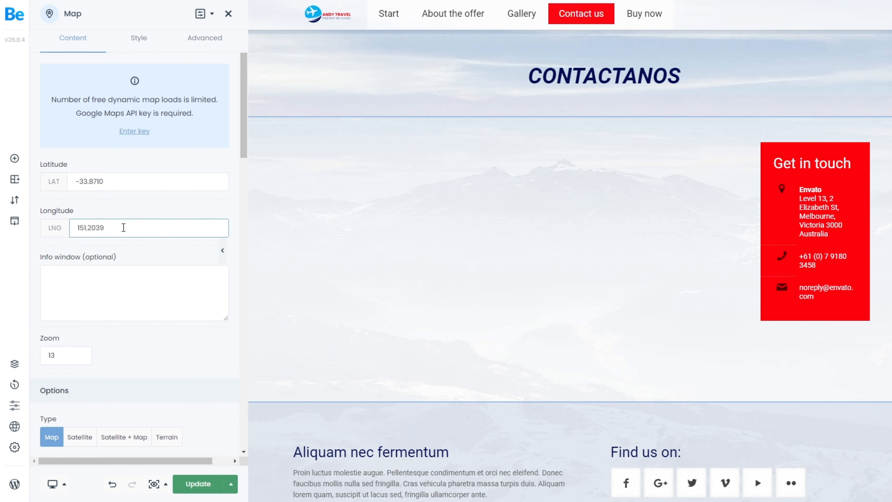
{"action": "scroll", "coordinate": [135, 283], "scroll_direction": "down", "scroll_amount": 8}
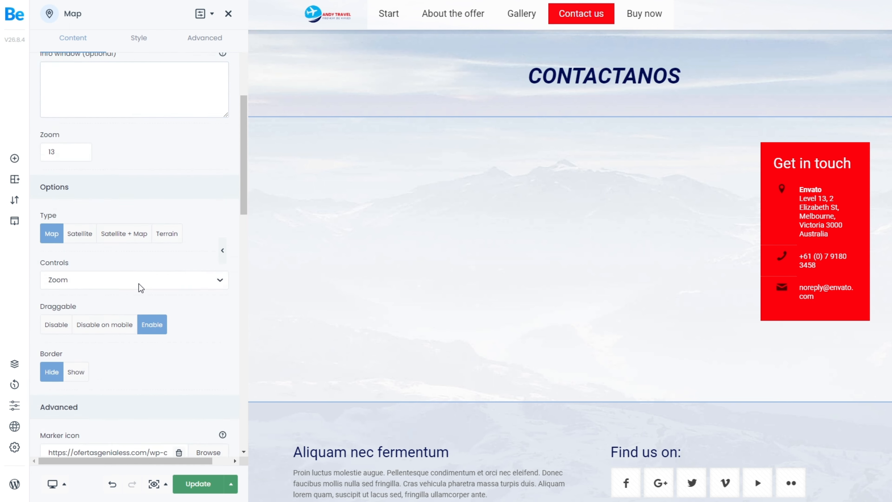
{"action": "scroll", "coordinate": [113, 298], "scroll_direction": "down", "scroll_amount": 10}
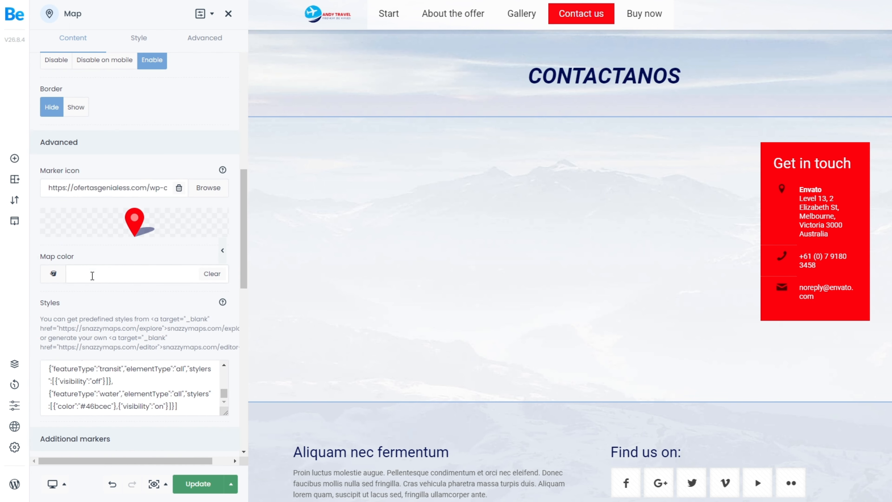
{"action": "scroll", "coordinate": [115, 256], "scroll_direction": "down", "scroll_amount": 4}
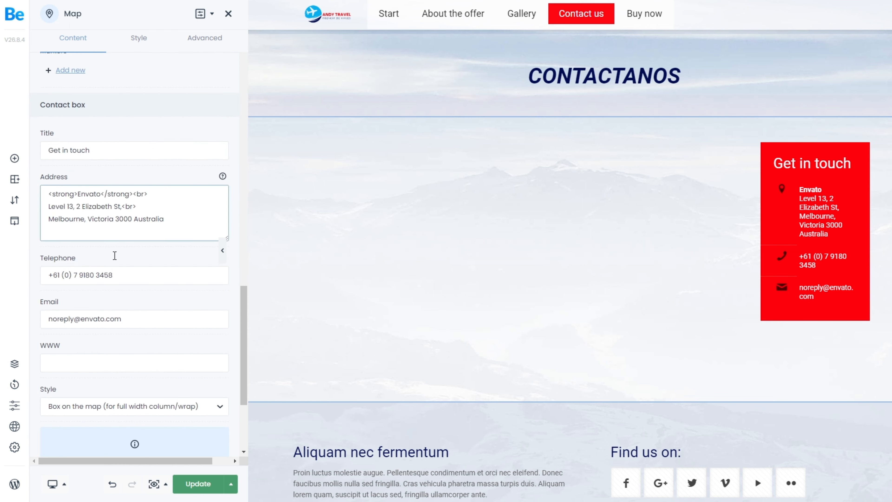
{"action": "scroll", "coordinate": [106, 229], "scroll_direction": "up", "scroll_amount": 1}
{"action": "left_click", "coordinate": [100, 203]}
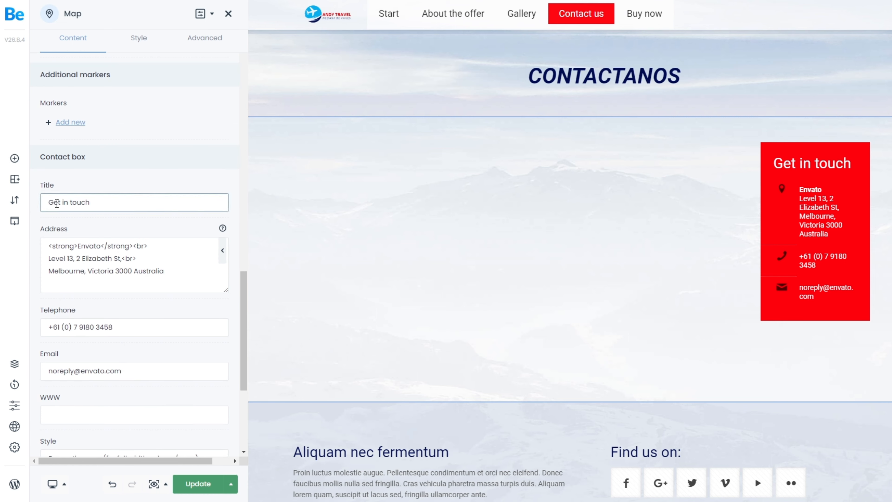
{"action": "left_click_drag", "start_coordinate": [117, 203], "coordinate": [41, 195]}
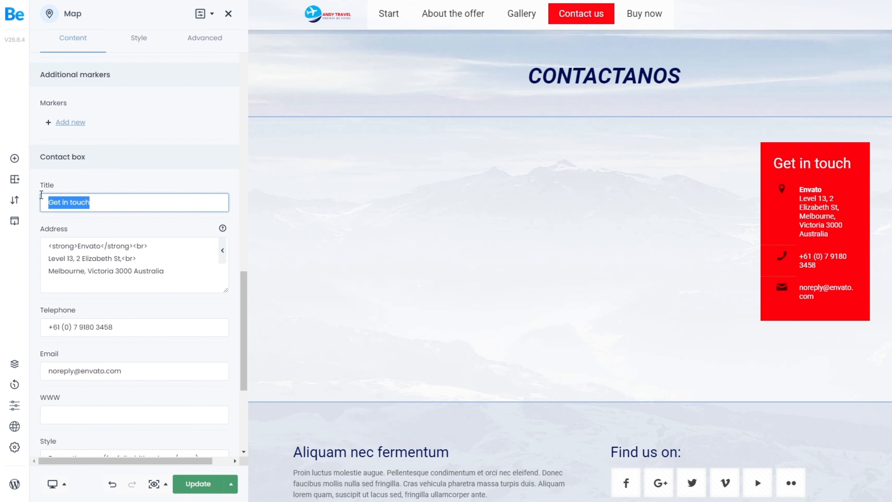
{"action": "type", "text": "Visitanos"}
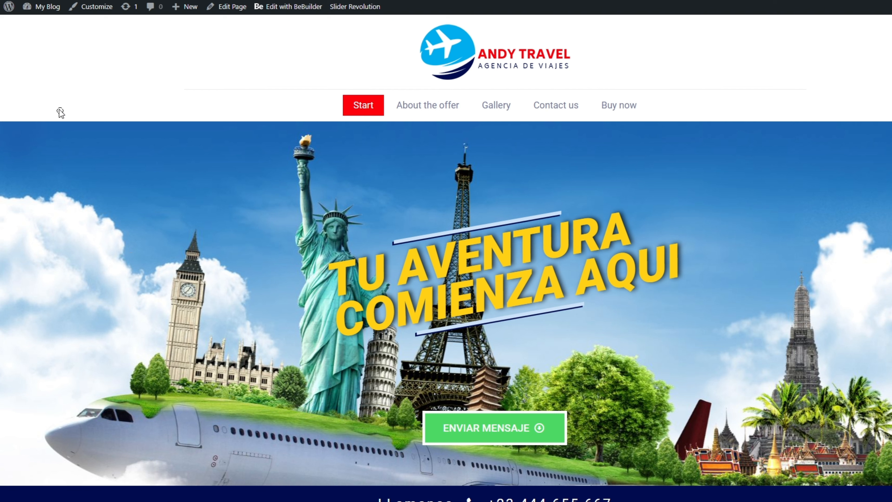
Open the site's Main Menu for editing in WordPress and change the Start item's navigation label to "INICI".
{"action": "mouse_move", "coordinate": [48, 10]}
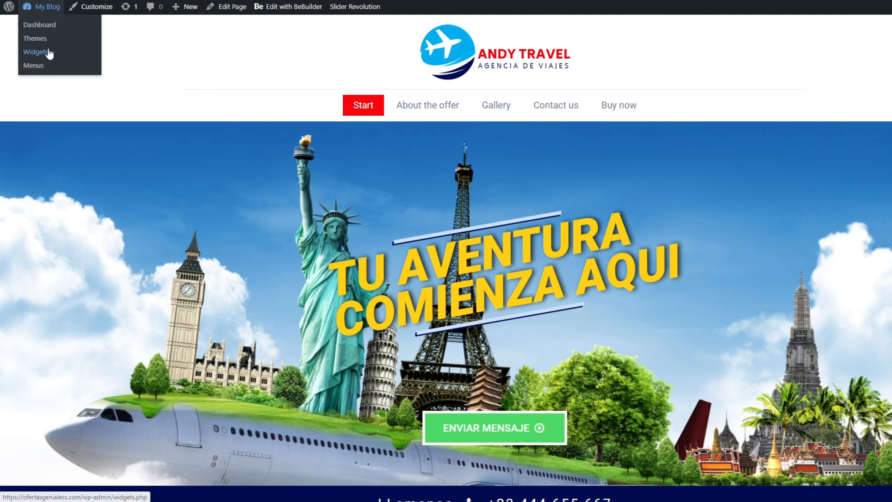
{"action": "left_click", "coordinate": [34, 68]}
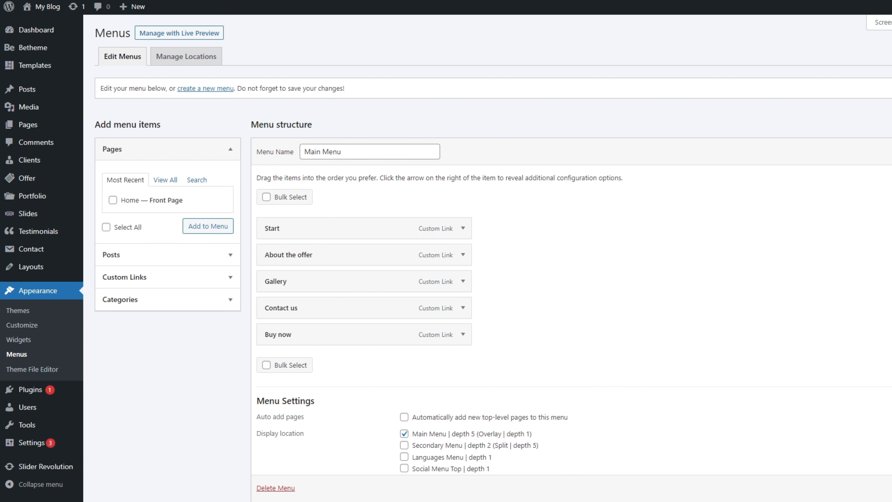
{"action": "scroll", "coordinate": [781, 134], "scroll_direction": "down", "scroll_amount": 2}
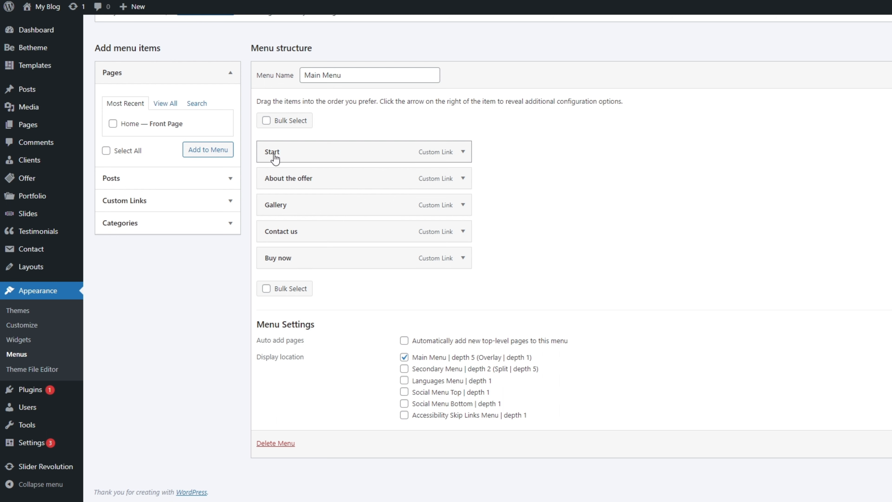
{"action": "left_click", "coordinate": [463, 153]}
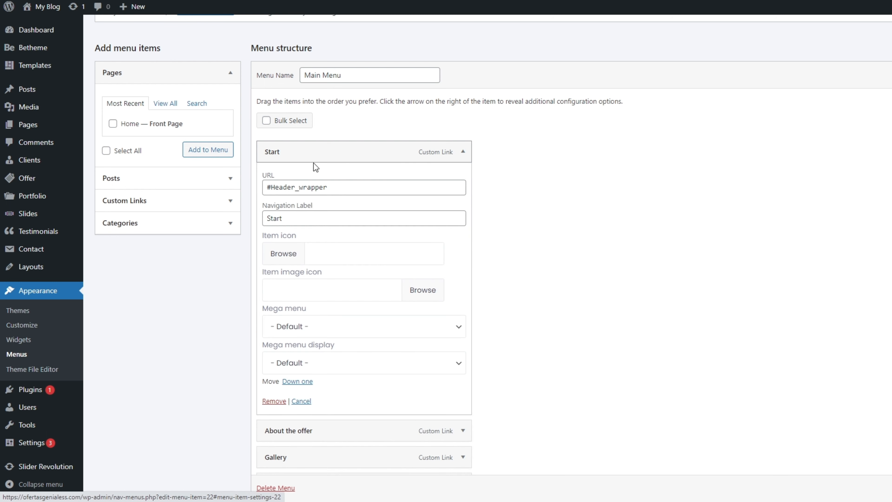
{"action": "left_click_drag", "start_coordinate": [266, 219], "coordinate": [491, 239]}
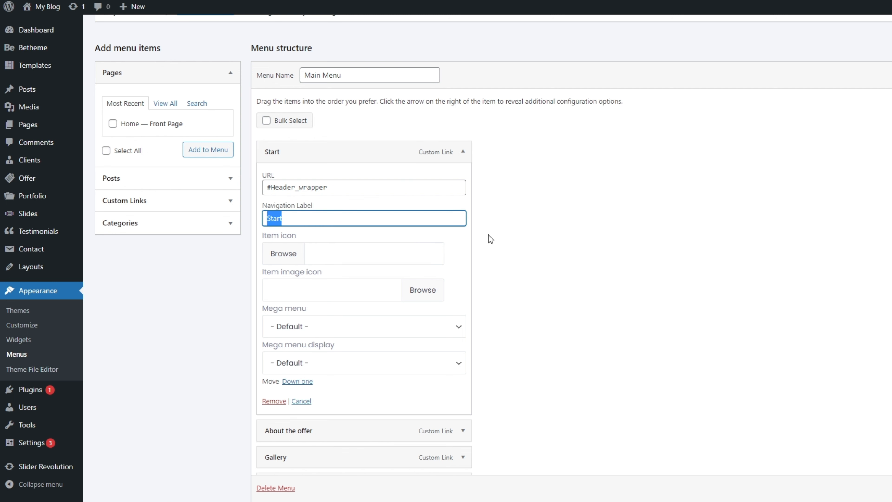
{"action": "type", "text": "INICI"}
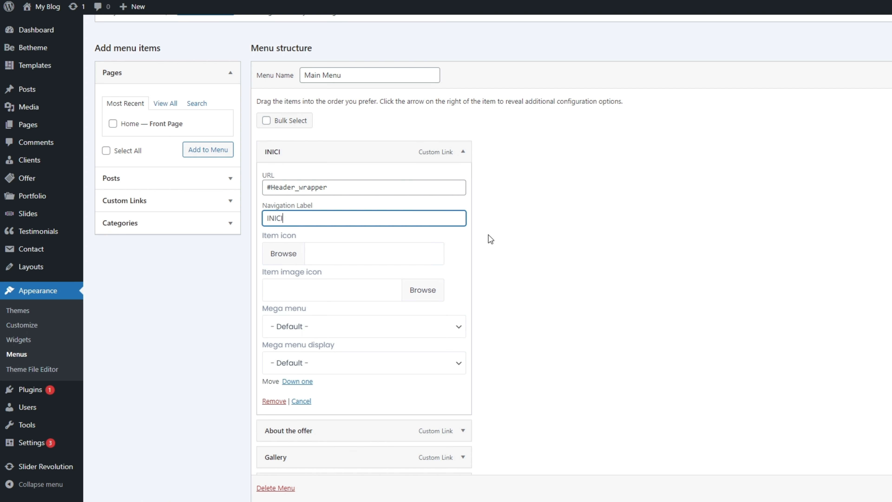